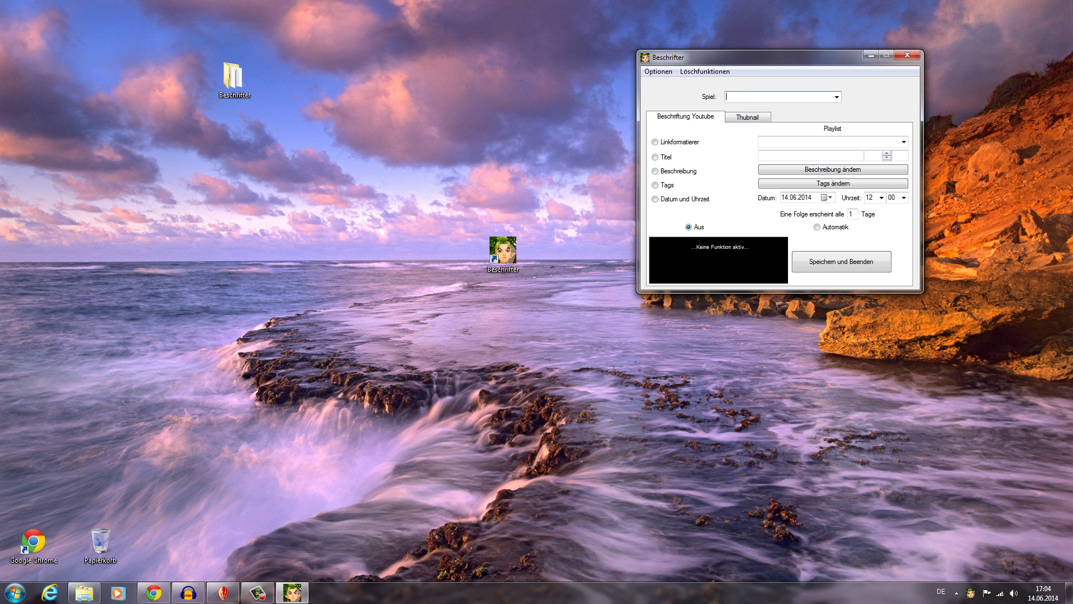
Show the thumbnail settings and move the Beschrifter window lower on the desktop.
left_click(811, 155)
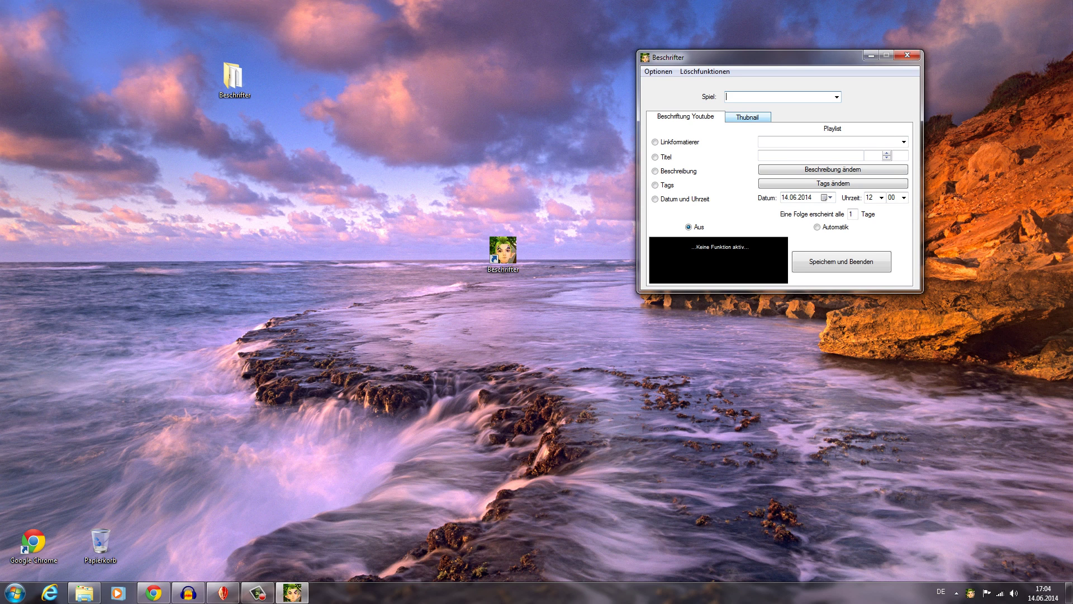
left_click(748, 117)
left_click(693, 116)
left_click(747, 117)
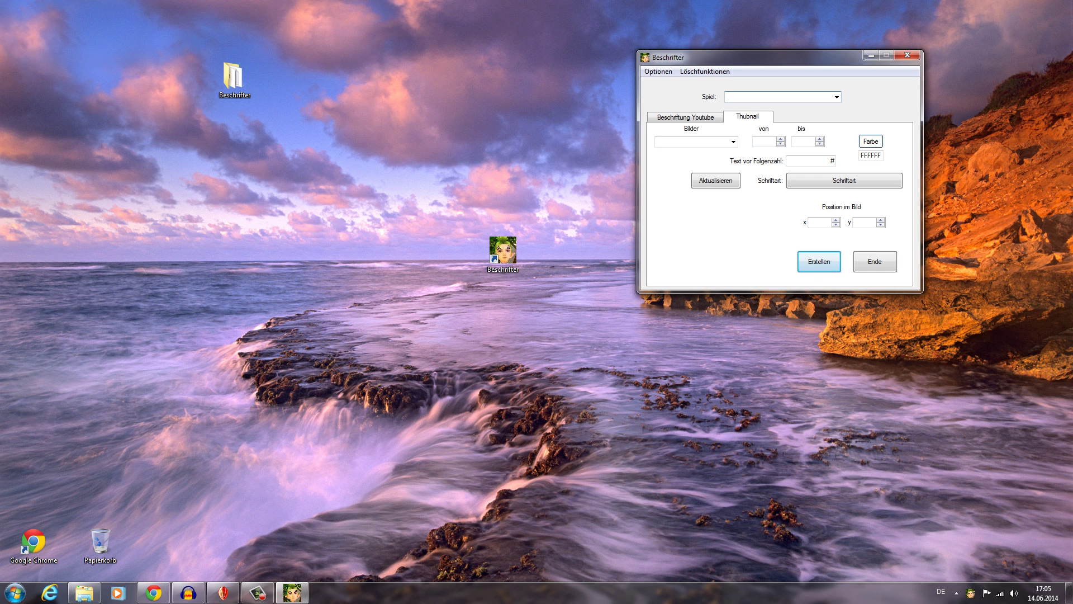
left_click_drag(771, 58, 781, 170)
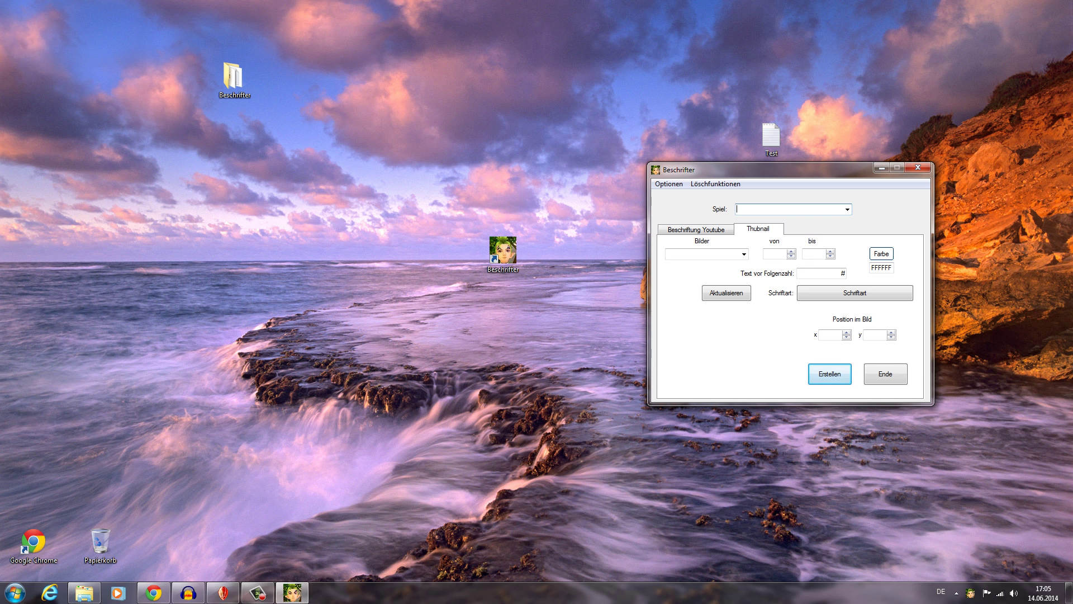
Inspect the configuration file and the application in the Beschrifter desktop folder, and close the folder.
double_click(233, 78)
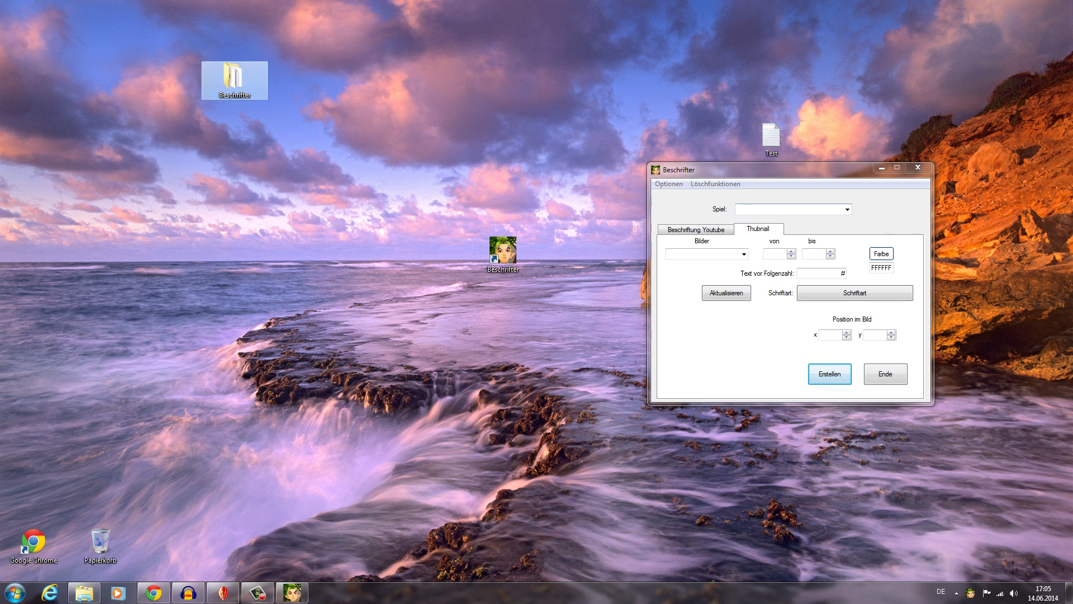
left_click(608, 310)
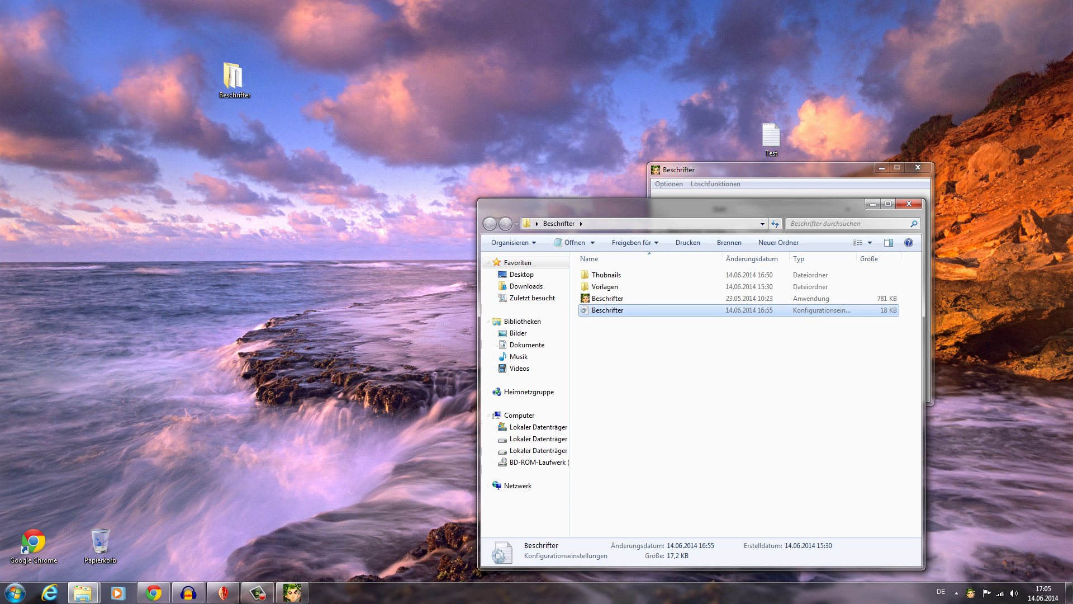
left_click(608, 299)
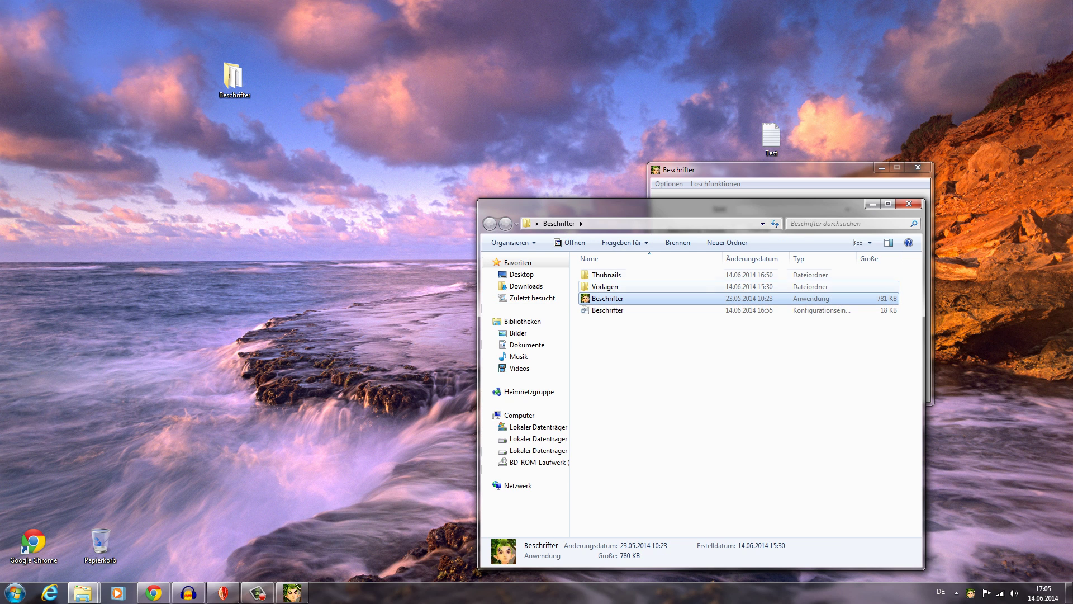
left_click(908, 203)
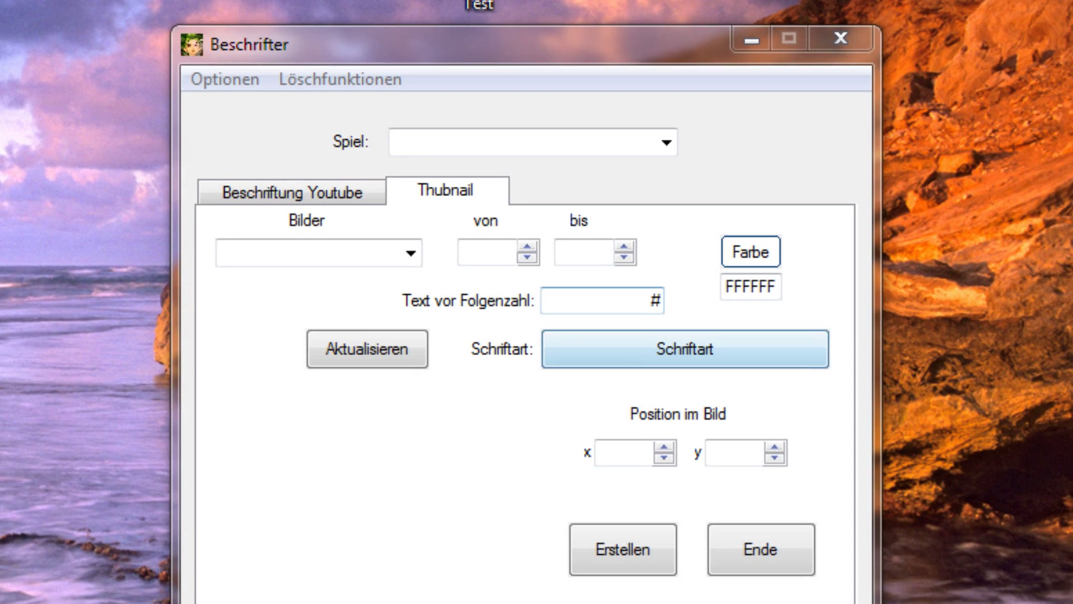
Choose Fiesta Online as the game.
left_click(533, 142)
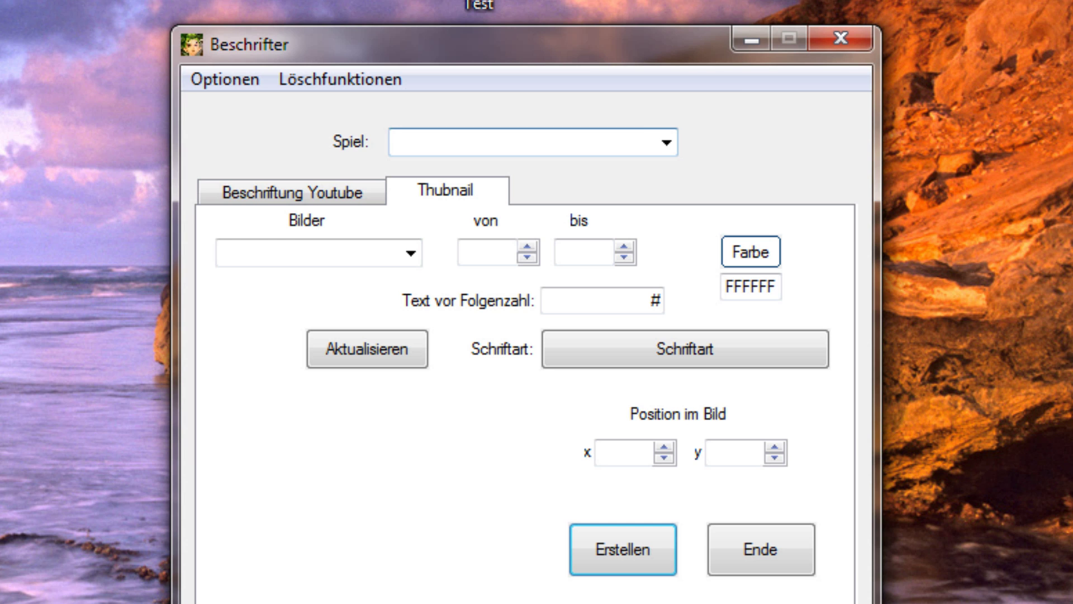
left_click(666, 142)
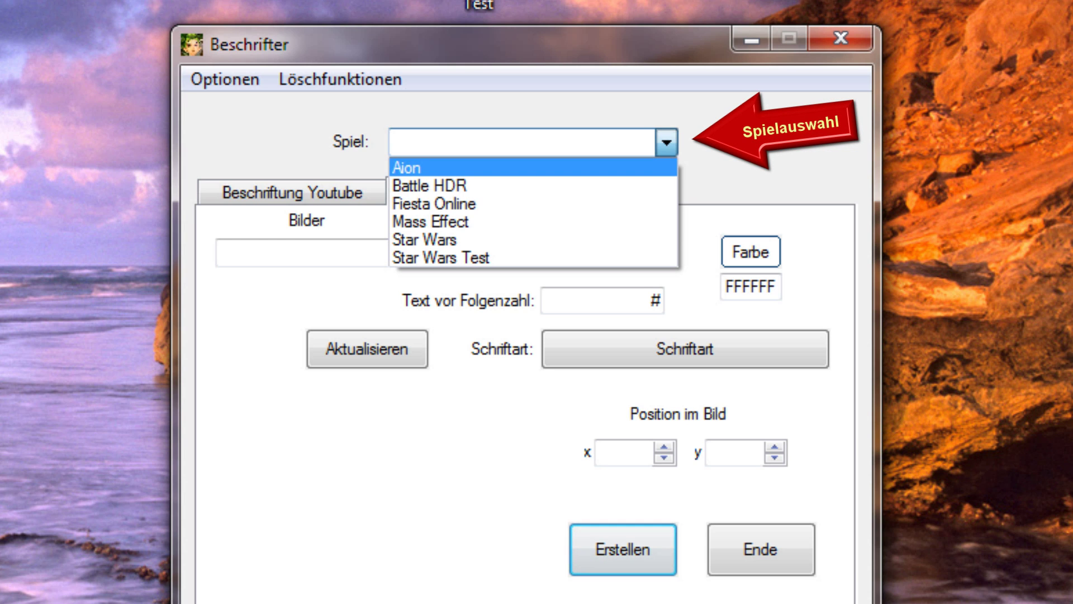
key("Down")
key("Down")
key("Return")
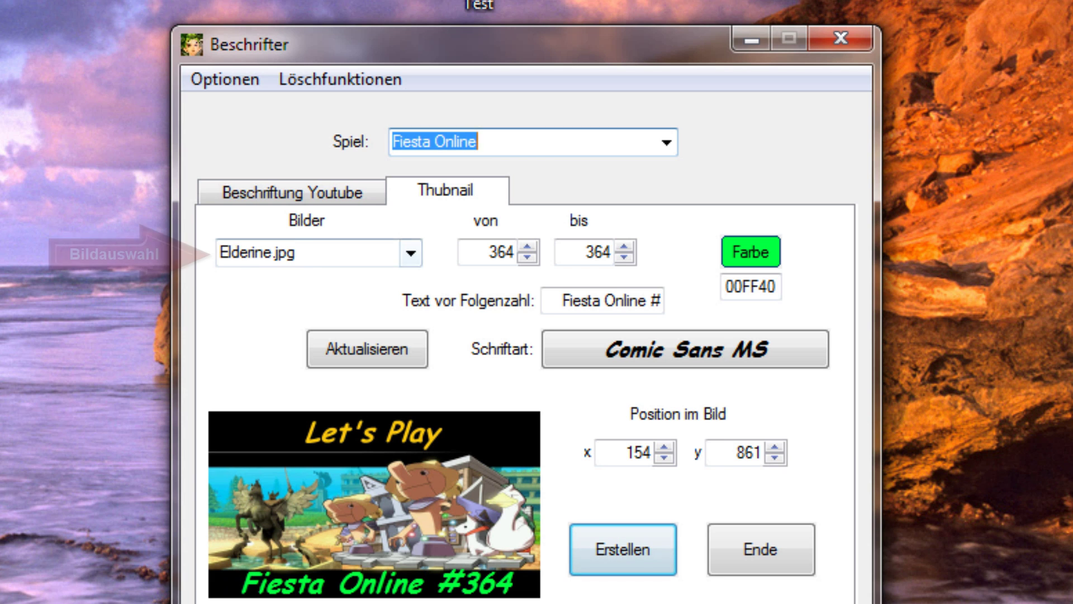
Browse the available background pictures for the thumbnail and select Roumen.jpg.
left_click(411, 253)
left_click(262, 600)
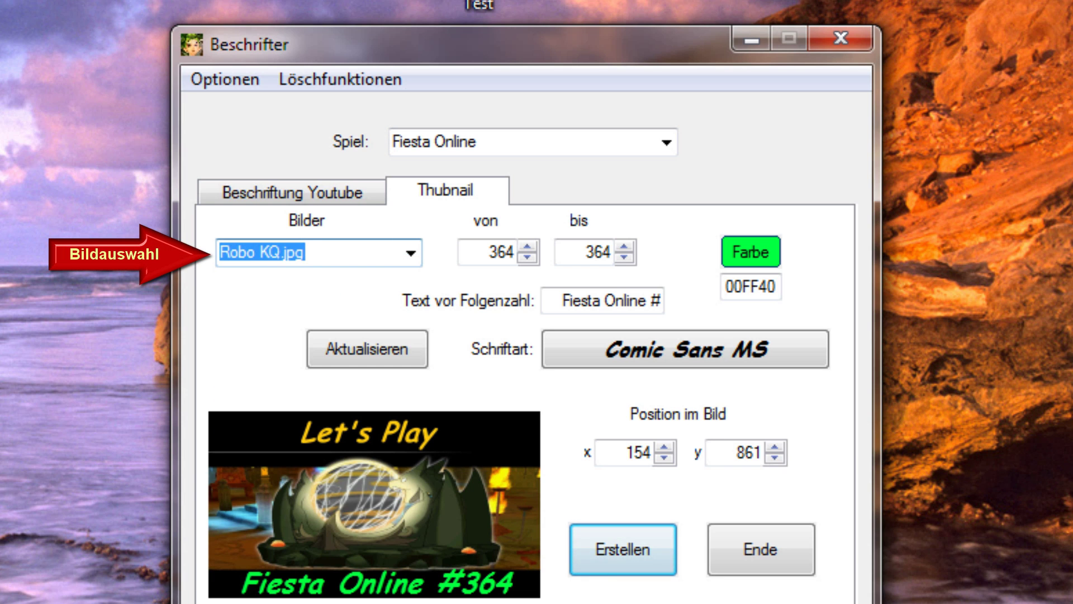
key("Down")
key("Down")
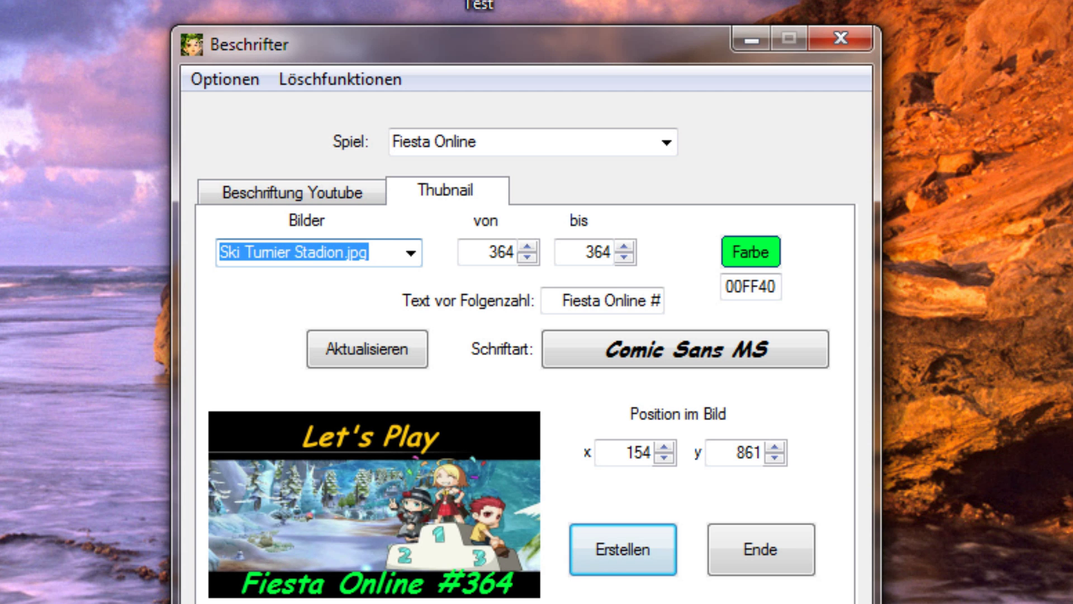
key("Up")
key("Up")
key("Up")
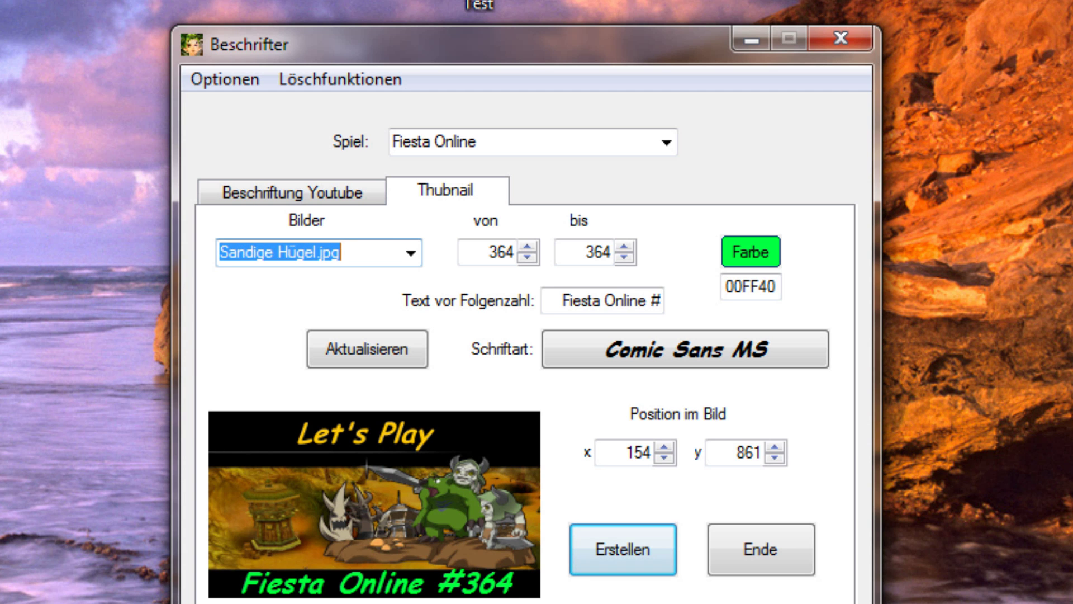
key("Up")
key("Up")
key("Up")
key("Up")
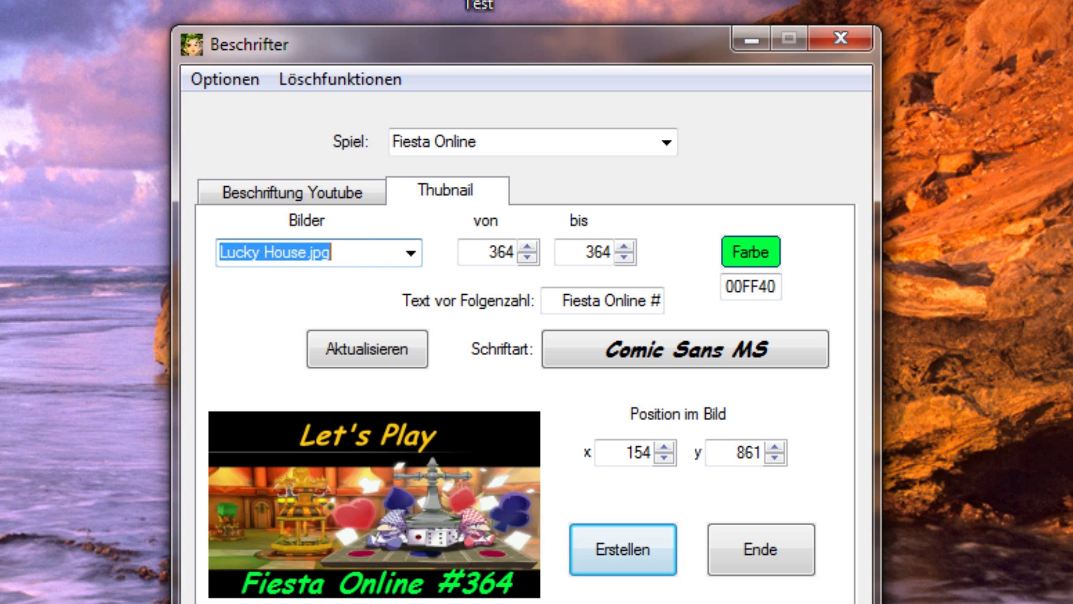
key("Up")
key("Up")
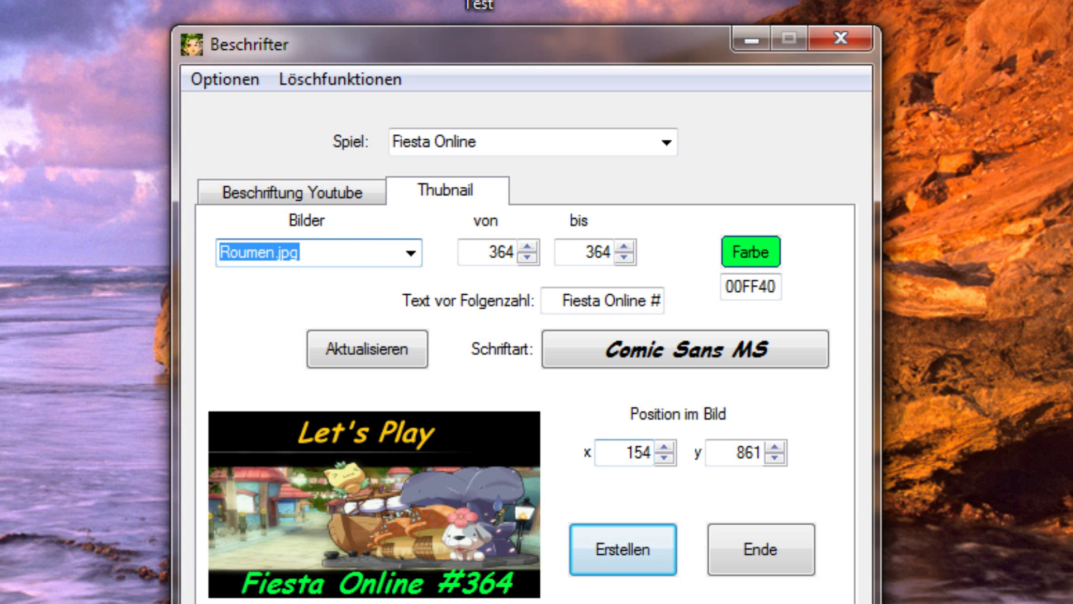
Set the caption's x position to 4 and refresh the thumbnail preview.
left_click_drag(625, 452, 644, 453)
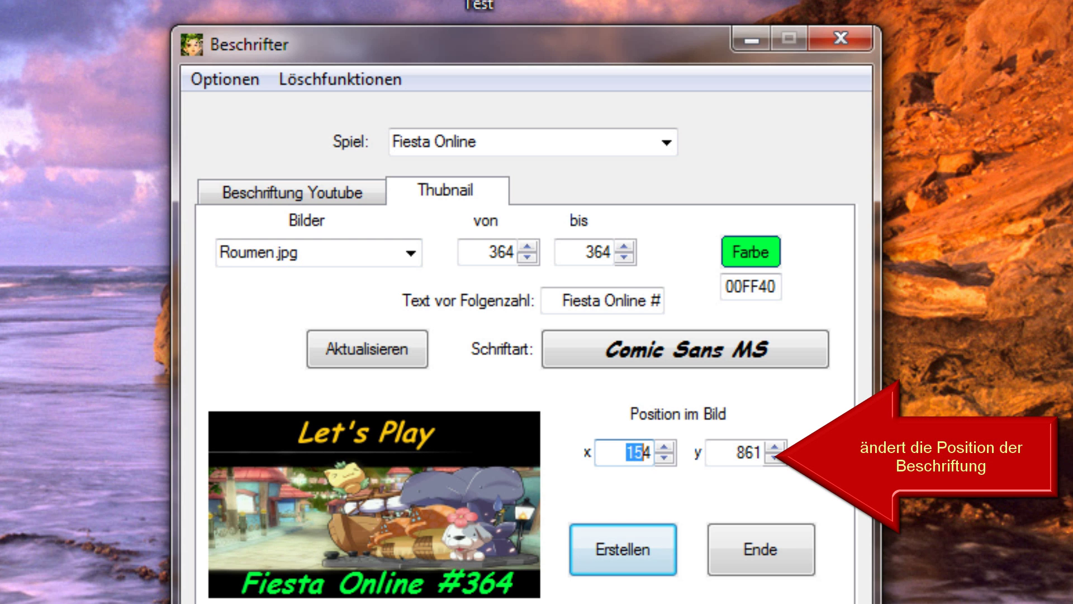
key("BackSpace")
left_click(367, 349)
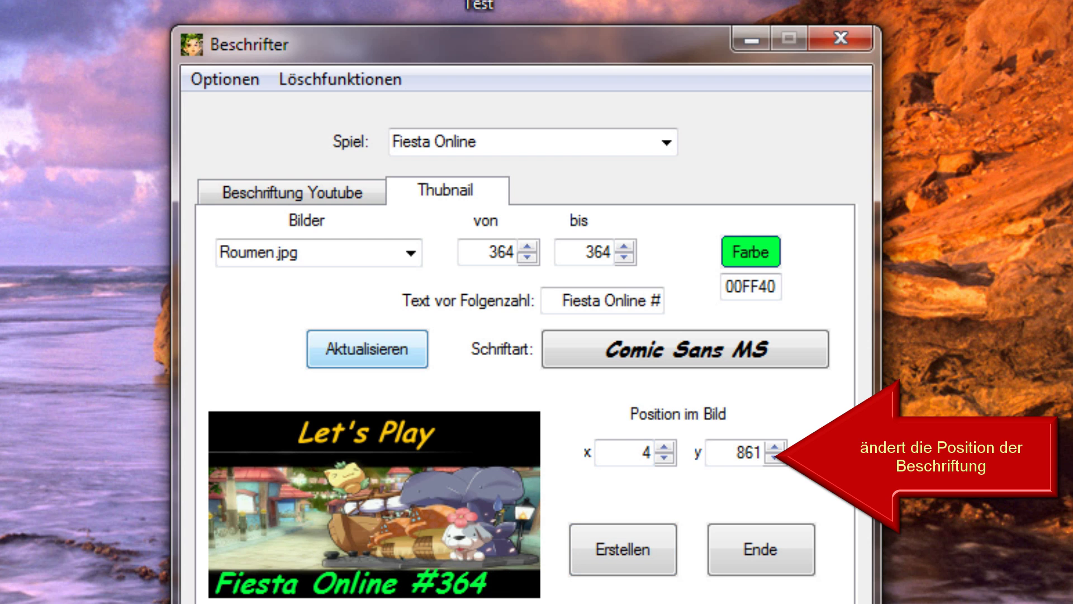
Increase the caption's x position in the picture to 116.
left_click(664, 446)
key("Up")
key("Up")
key("Up")
key("Up")
key("Up")
key("Up")
key("Up")
key("Up")
key("Up")
key("Up")
key("Up")
key("Up")
key("Up")
key("Up")
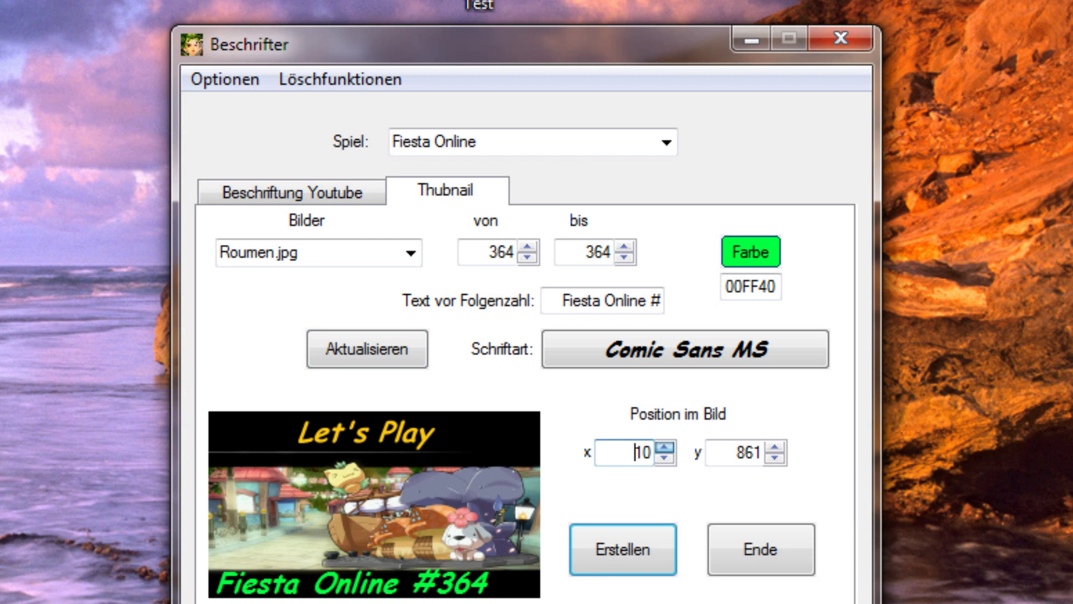
key("Up")
key("Up")
key("Up")
key("Up")
key("Up")
key("Up")
key("Up")
key("Up")
key("Up")
key("Up")
key("Up")
key("Up")
key("Up")
key("Up")
key("Up")
key("Up")
key("Up")
key("Up")
key("Up")
key("Up")
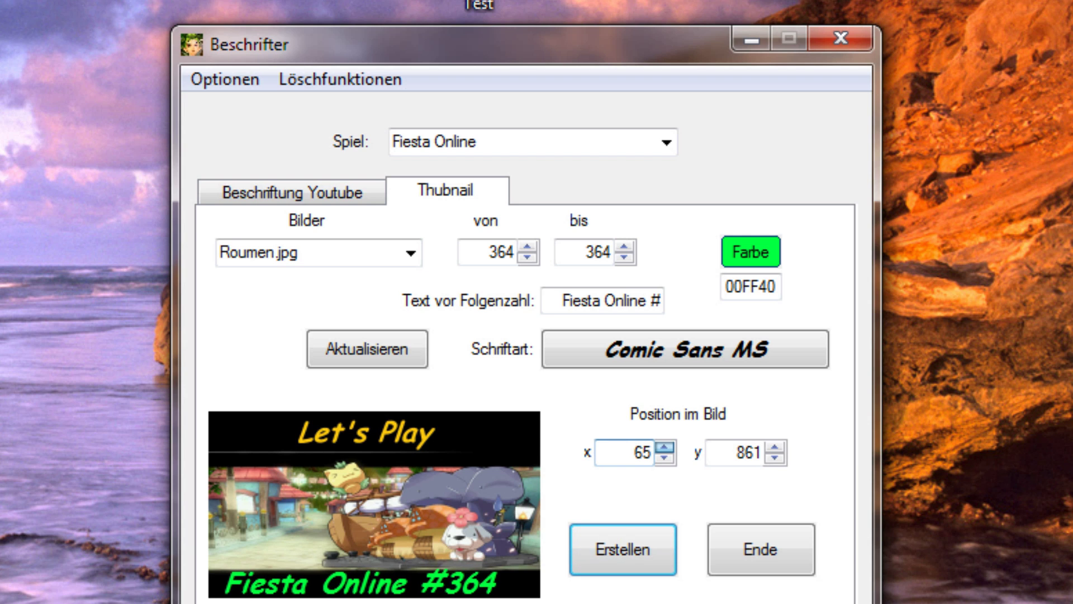
key("Up")
key("Up")
key("Up")
key("Up")
key("Up")
key("Up")
key("Up")
key("Up")
key("Up")
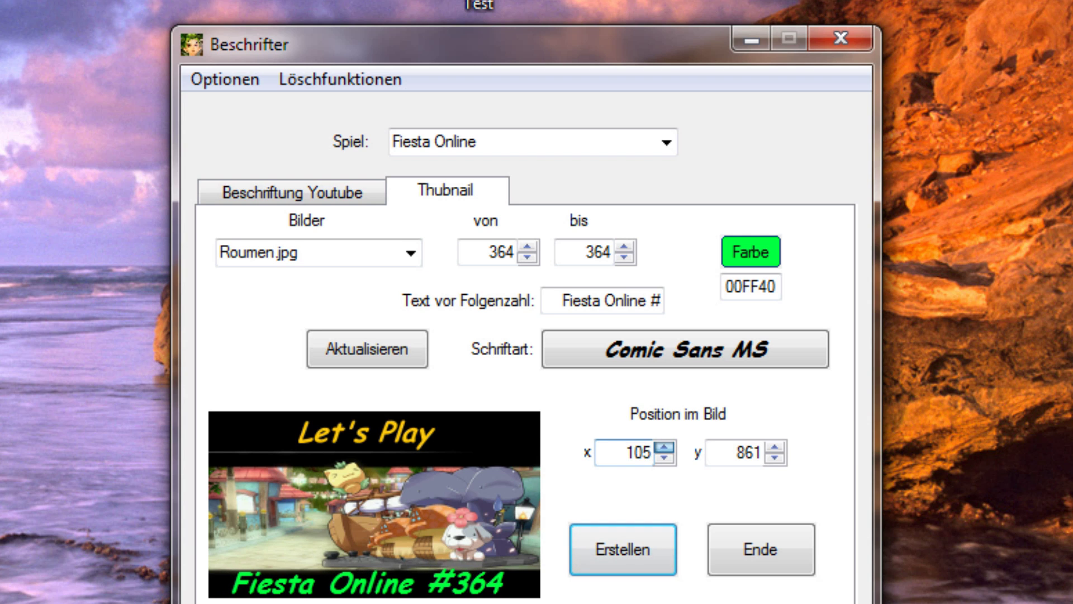
key("Up")
key("Up")
key("Up")
key("Up")
key("Up")
key("Up")
key("Up")
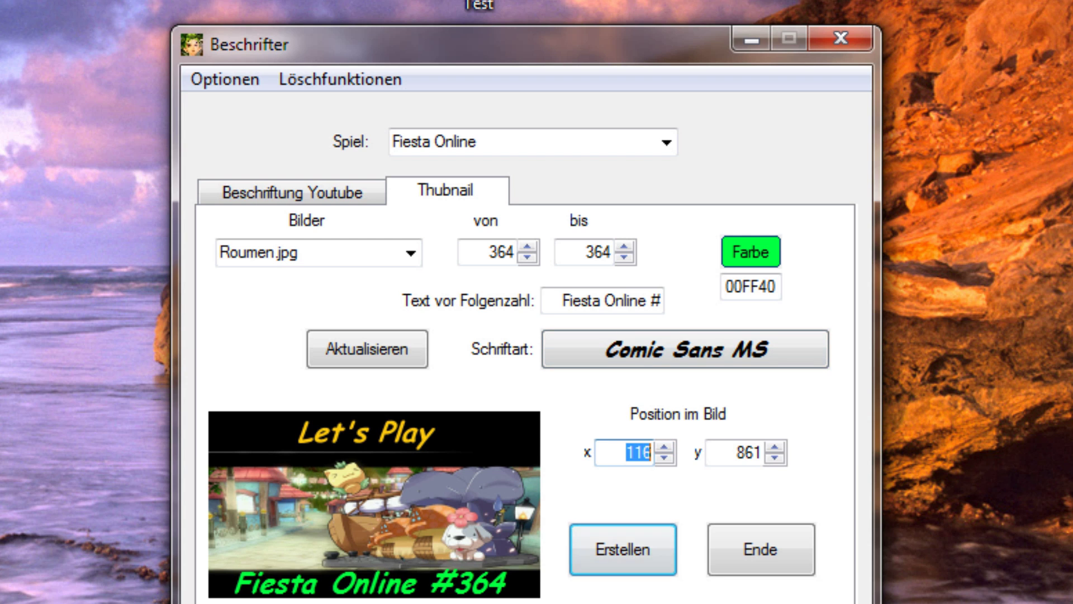
Replace the text before the episode number with "Das ist ein test" and refresh the preview.
left_click_drag(562, 301, 648, 301)
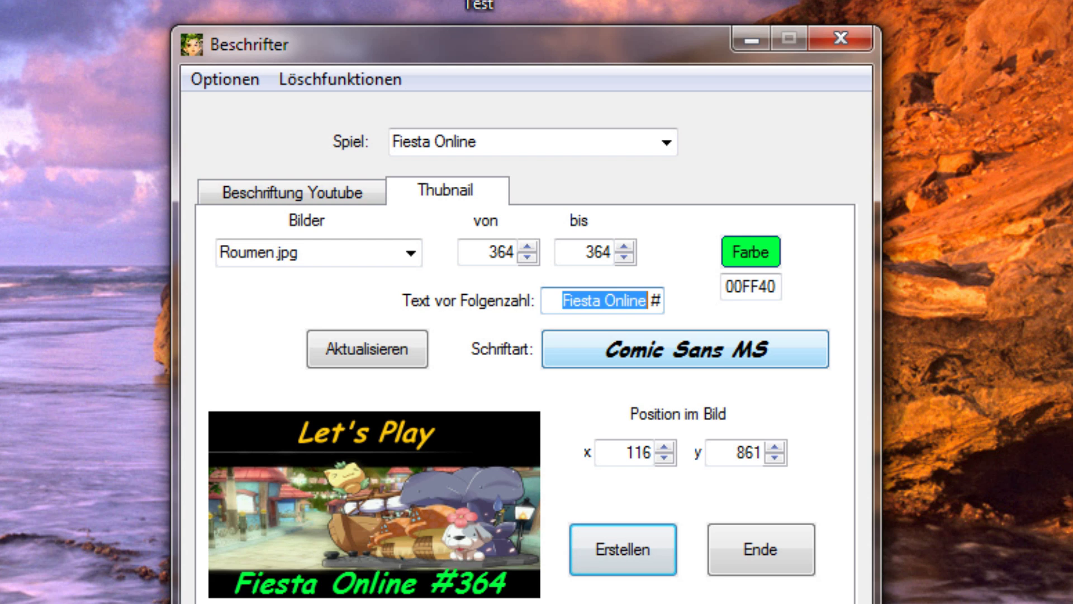
type("Dast")
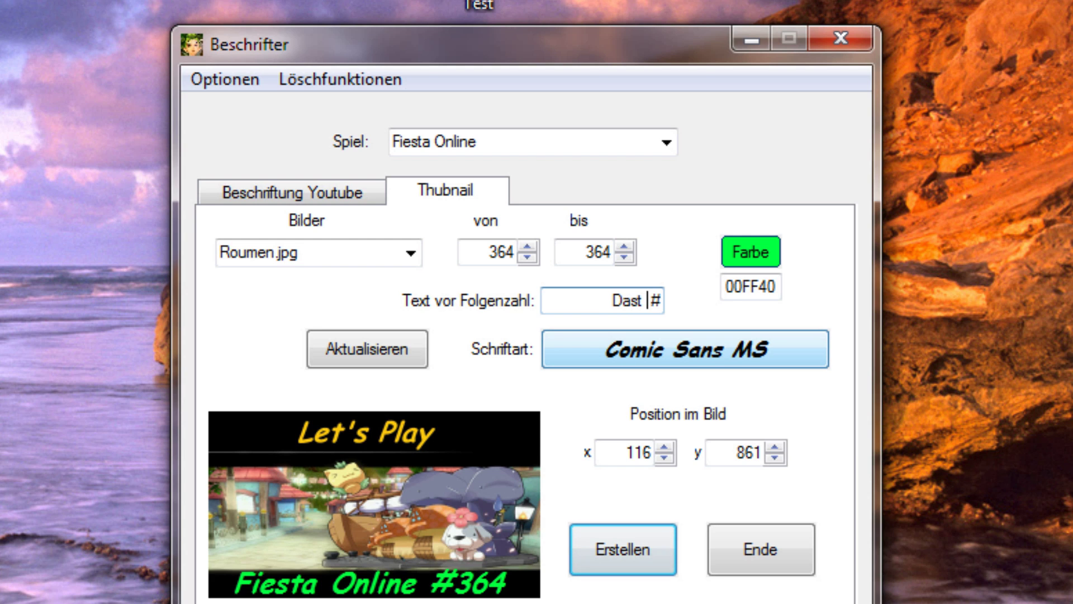
key("BackSpace")
key("BackSpace")
type("ist ein test")
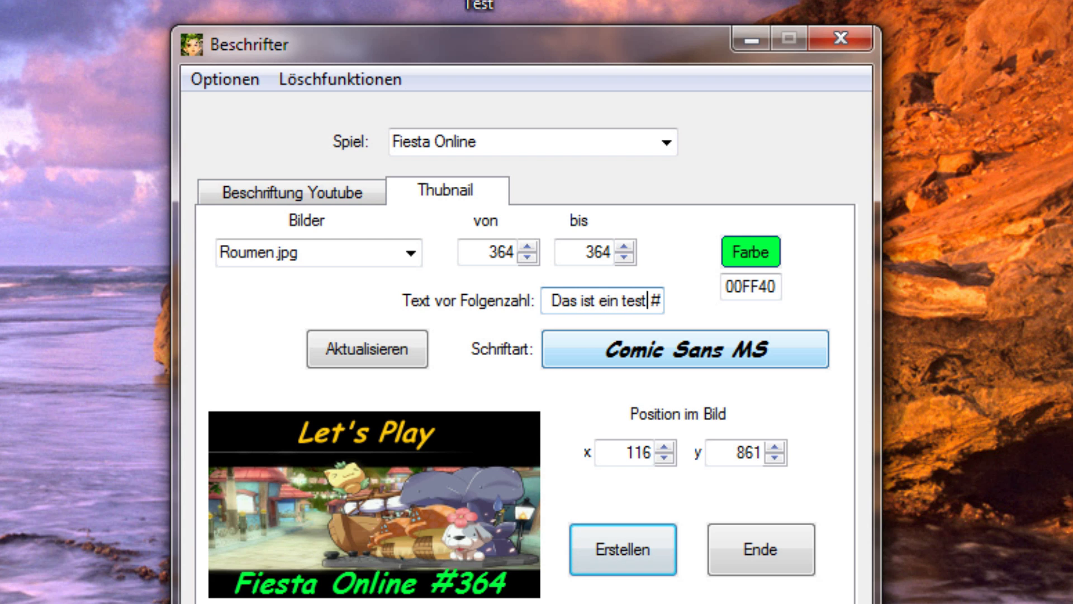
left_click(367, 349)
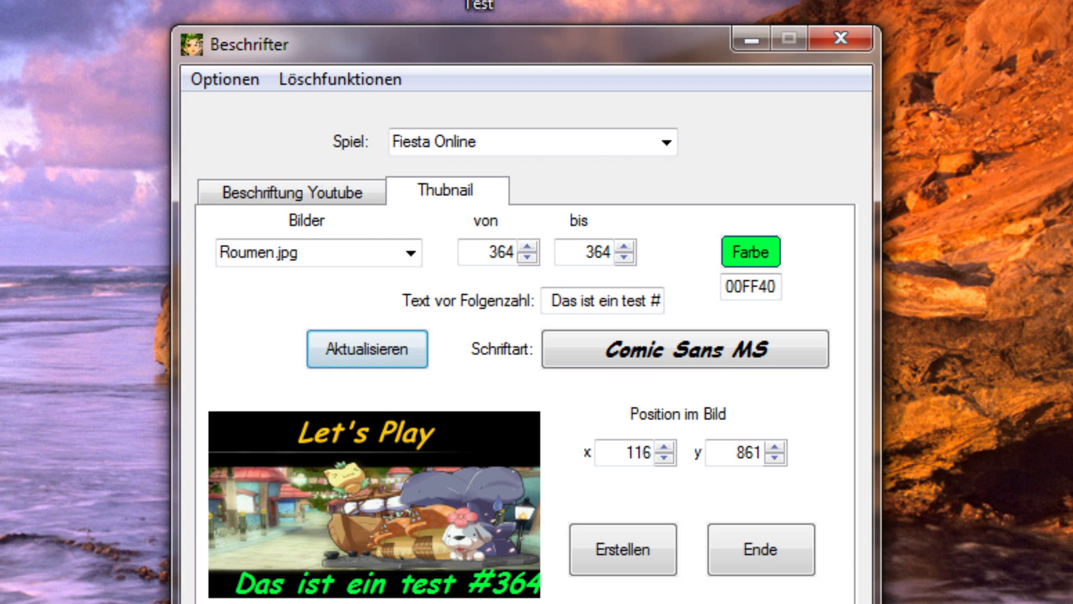
Reduce the caption's x position to 60 so the longer text fits the picture.
left_click(663, 457)
left_click(664, 458)
left_click(664, 458)
left_click(664, 457)
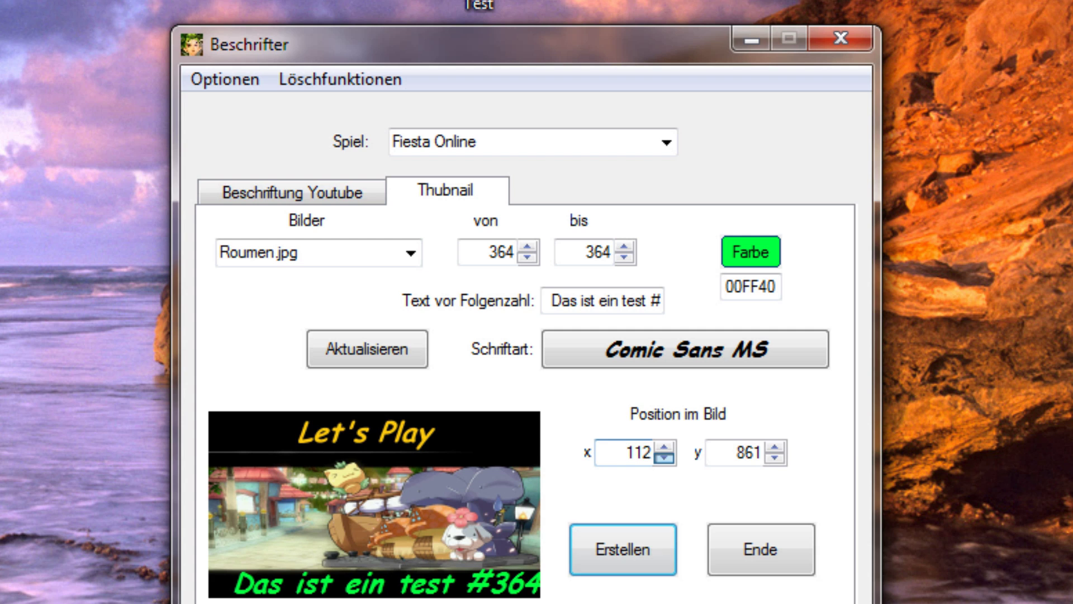
left_click_drag(664, 458, 664, 458)
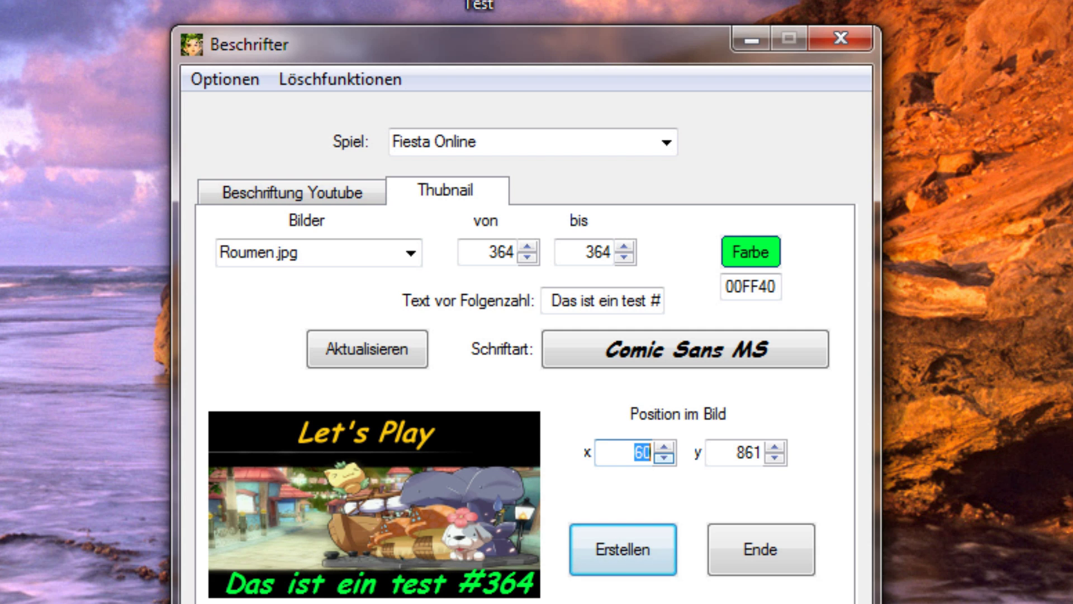
Capitalise the last word of the caption text so it reads "Das ist ein Test".
left_click(653, 300)
left_click_drag(627, 300, 625, 300)
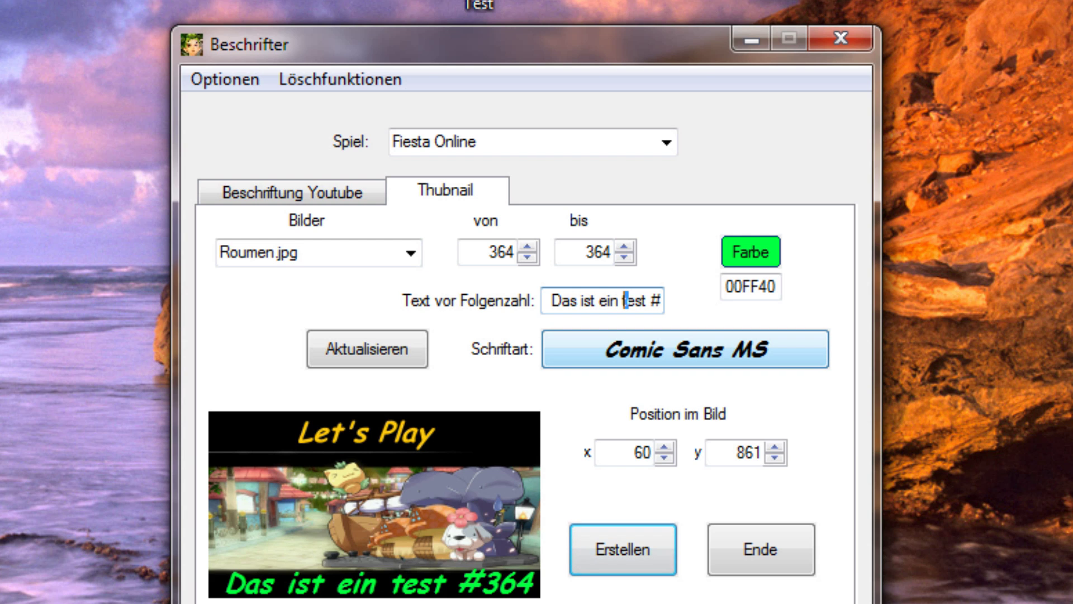
type("T")
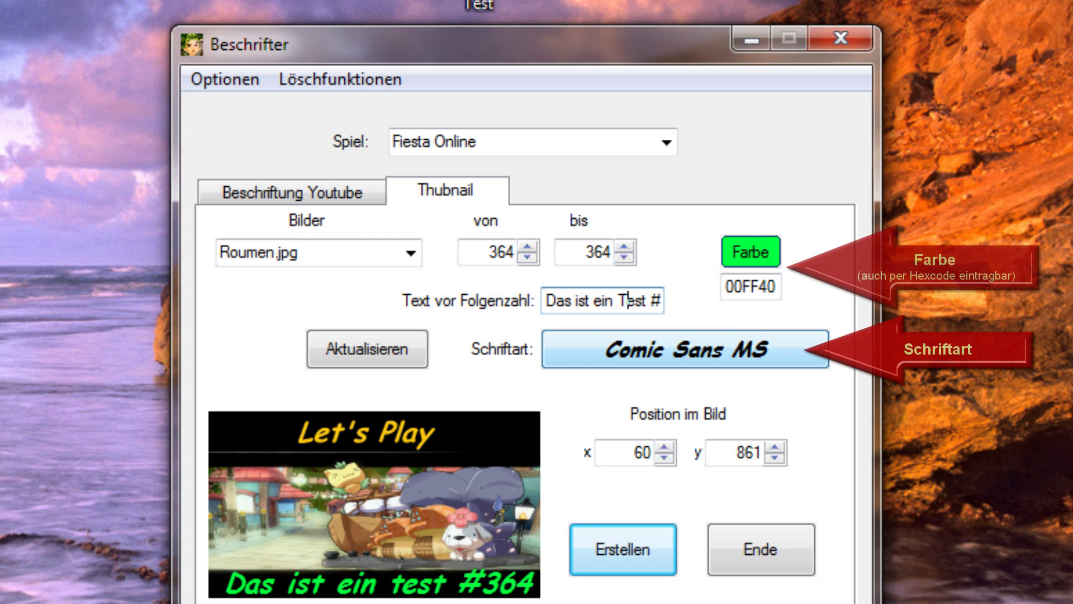
Change the caption colour to the basic yellow FFFF00.
left_click(751, 252)
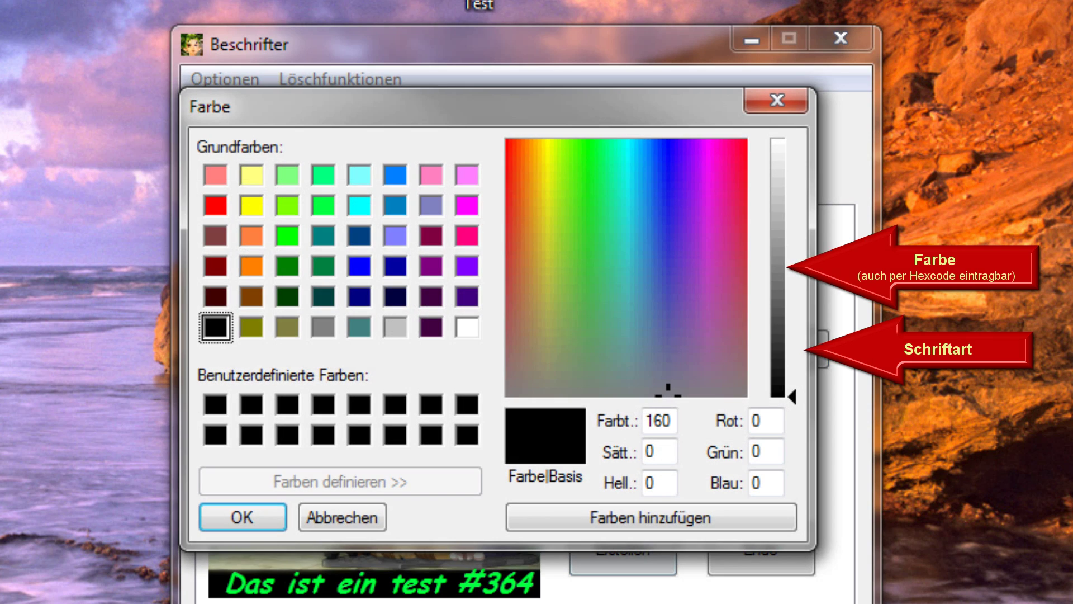
left_click(252, 206)
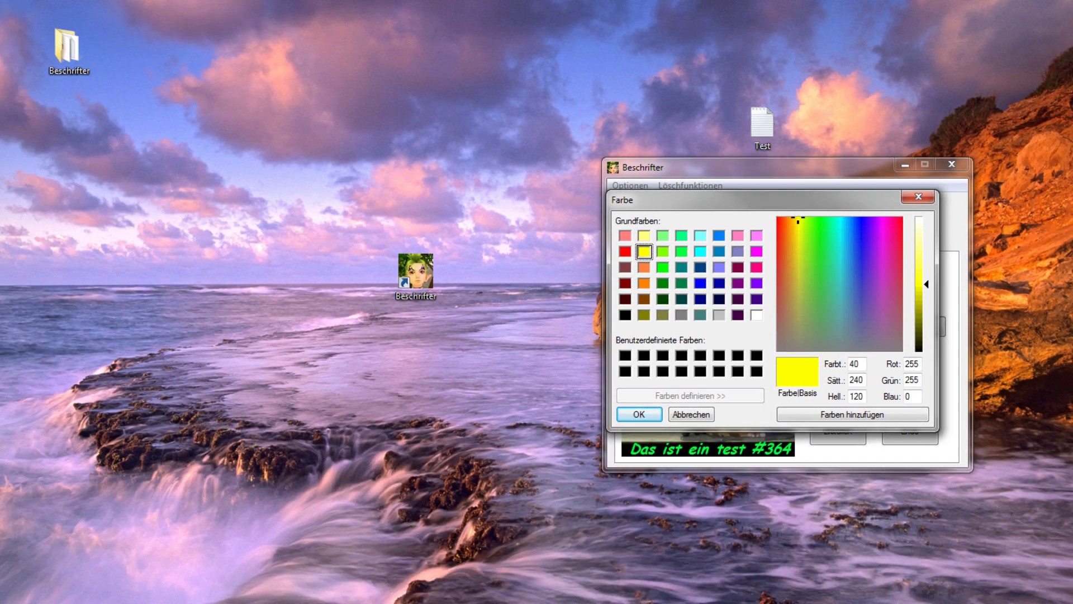
left_click(639, 414)
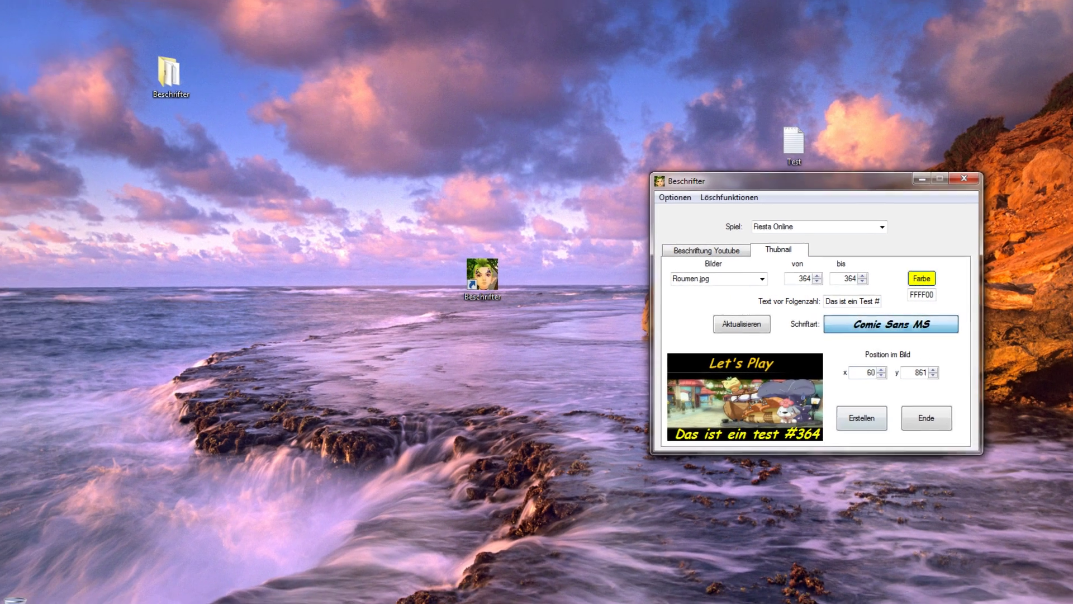
Set the Comic Sans MS caption font to the Schräg style and update the thumbnail preview.
left_click(870, 326)
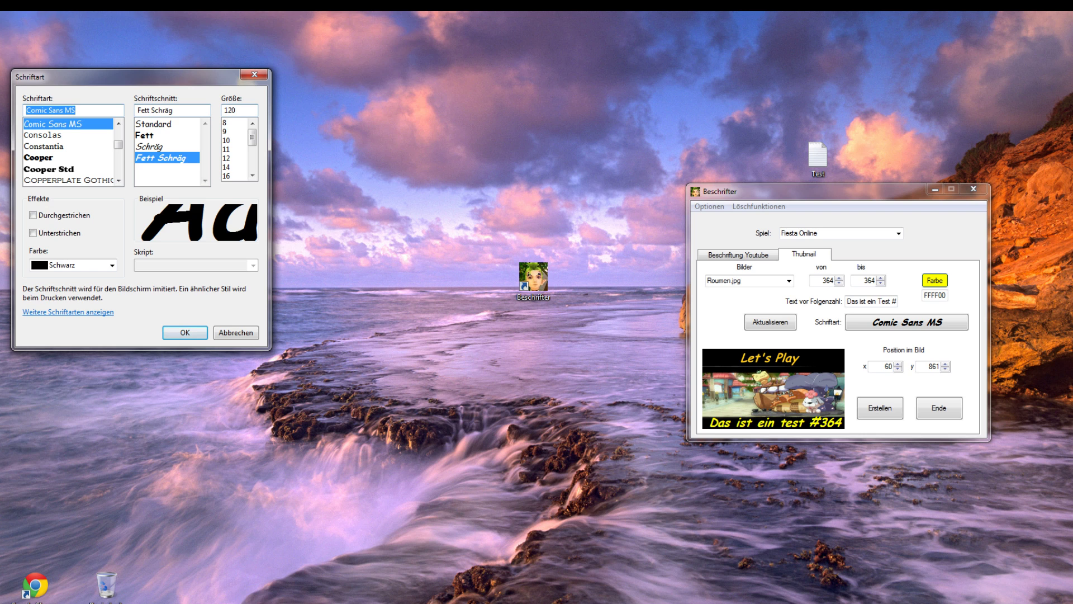
left_click(150, 147)
left_click(185, 333)
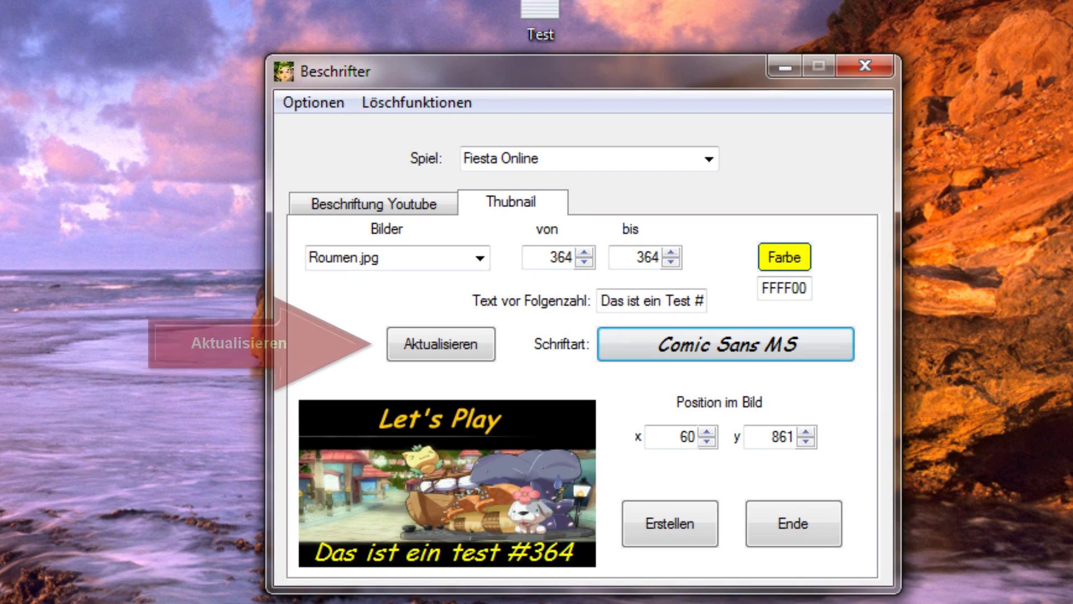
left_click(441, 344)
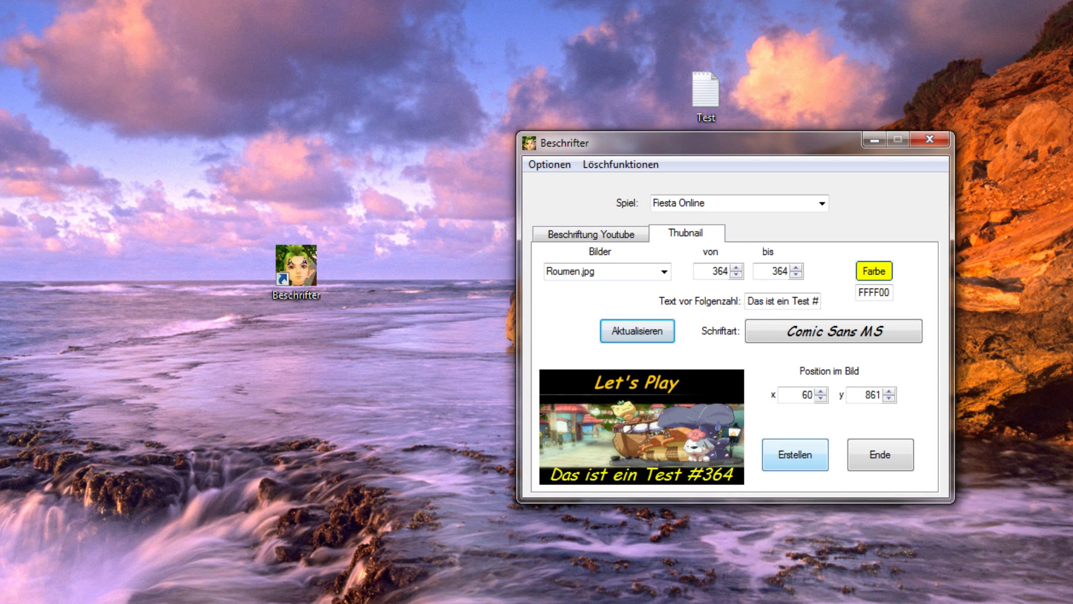
Create the captioned thumbnail for episode 364 and select the Thubnails folder inside the Beschrifter folder.
left_click(794, 454)
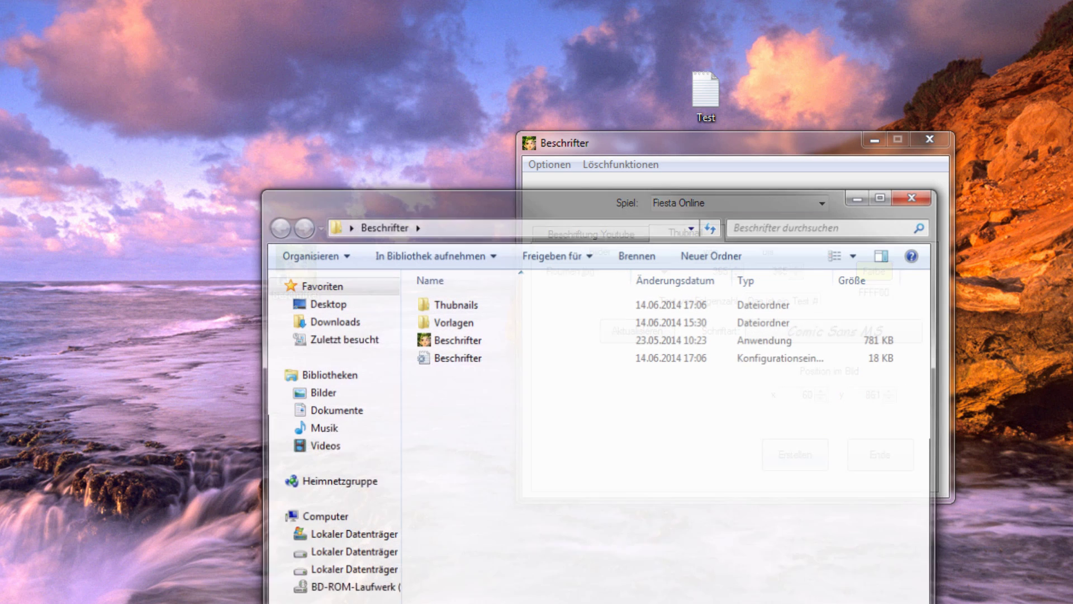
left_click(453, 303)
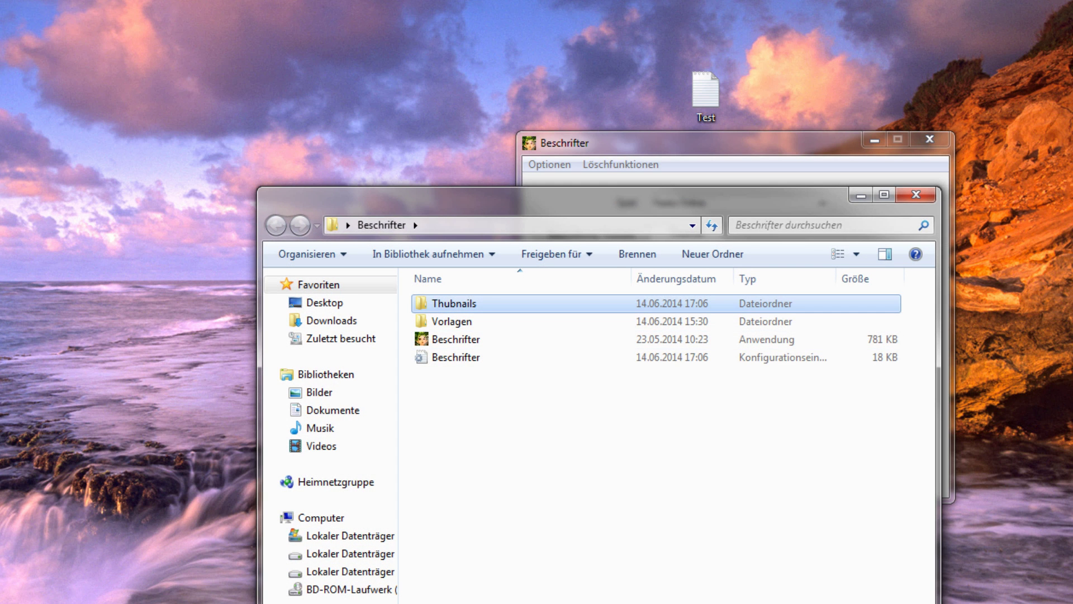
Check the folder settings for the created thumbnails and the picture templates.
left_click(549, 164)
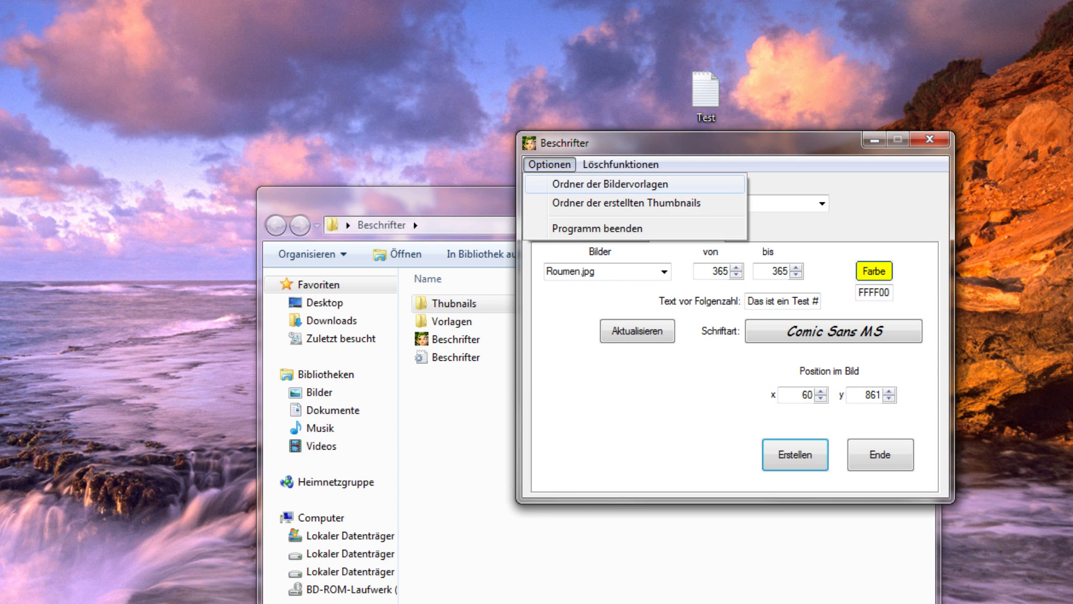
key("Down")
key("Return")
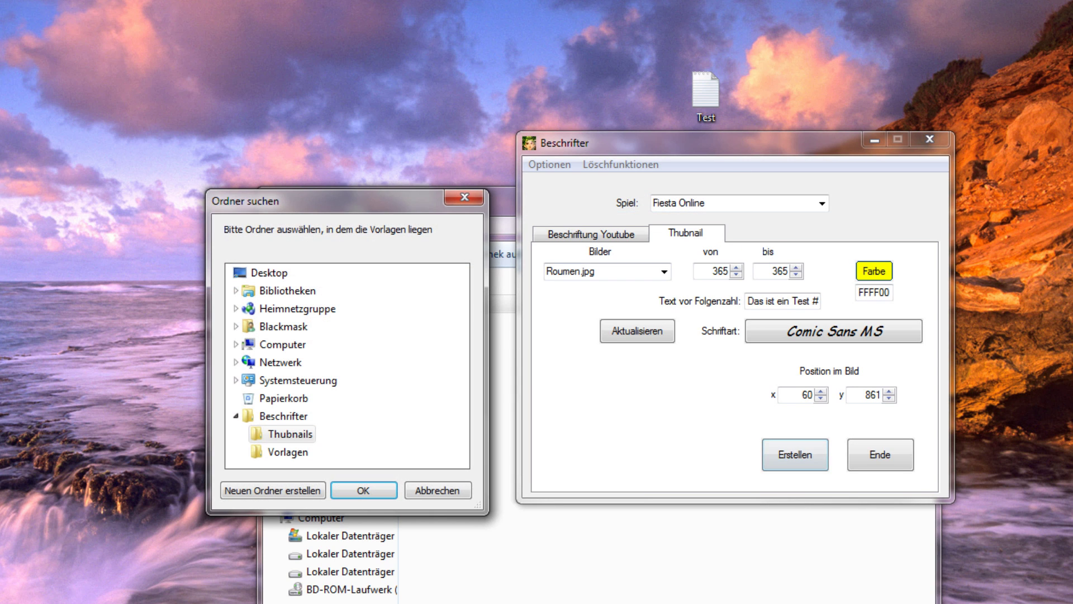
key("Return")
key("alt+o")
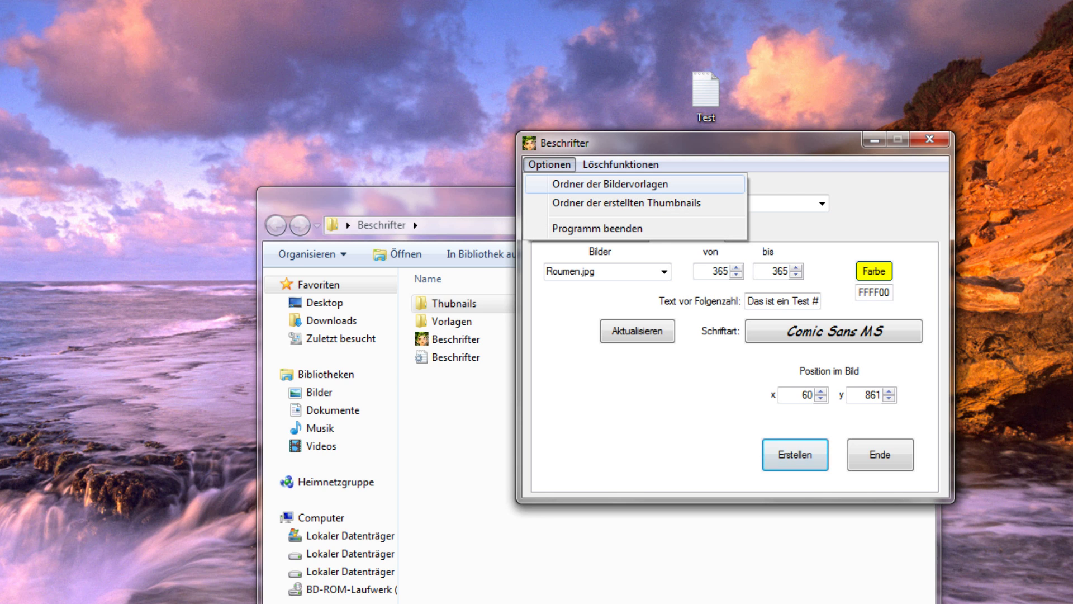
key("Return")
left_click(437, 490)
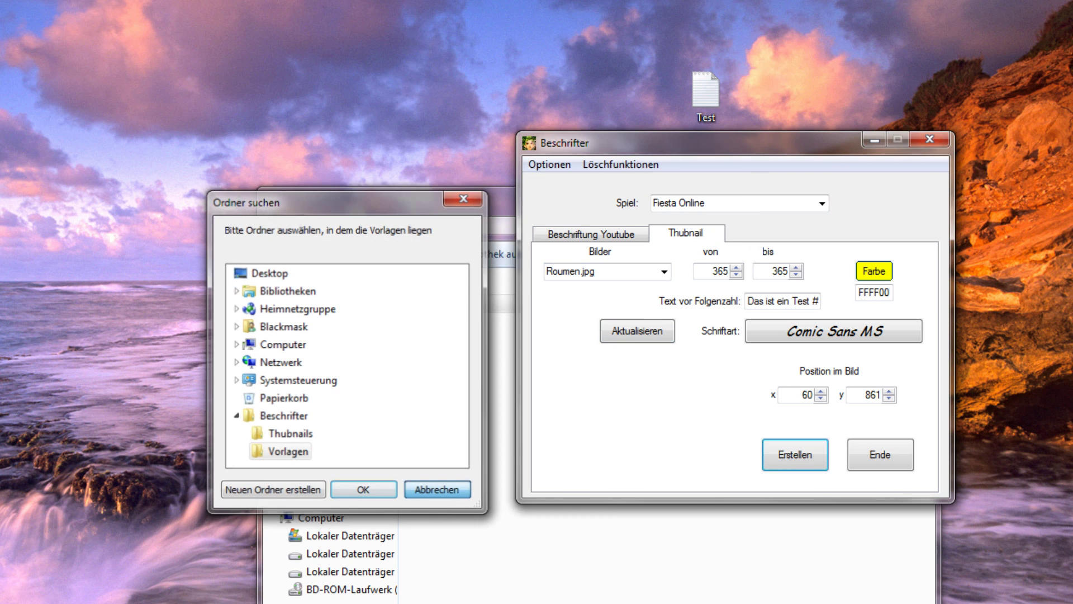
Open the Vorlagen folder in the Beschrifter directory and look through its template pictures.
left_click(458, 425)
double_click(453, 321)
scroll(659, 452, "down", 10)
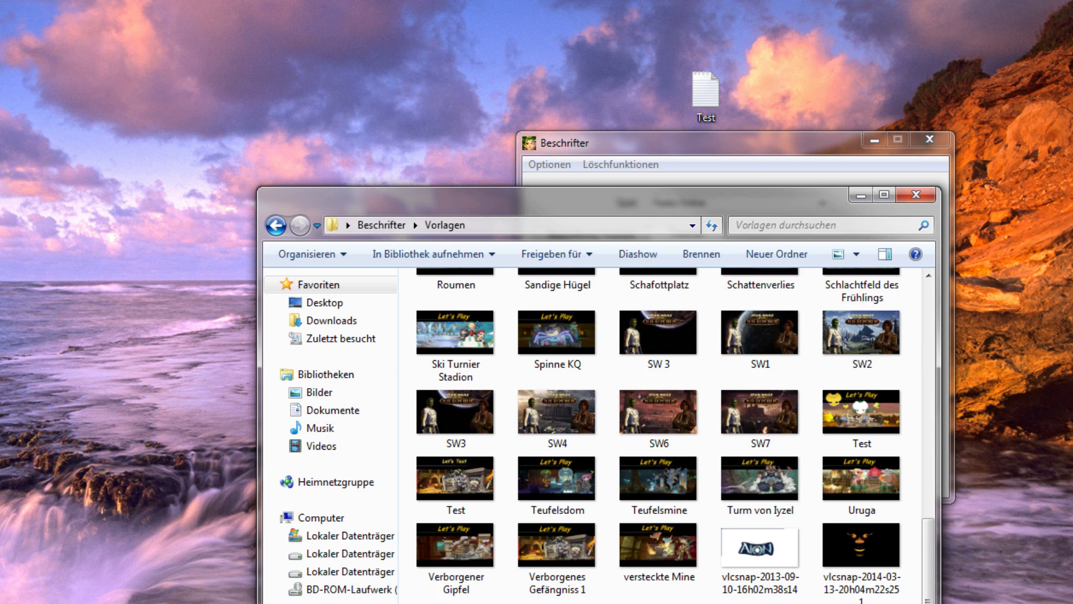
scroll(658, 451, "up", 10)
scroll(661, 491, "down", 8)
scroll(660, 492, "up", 8)
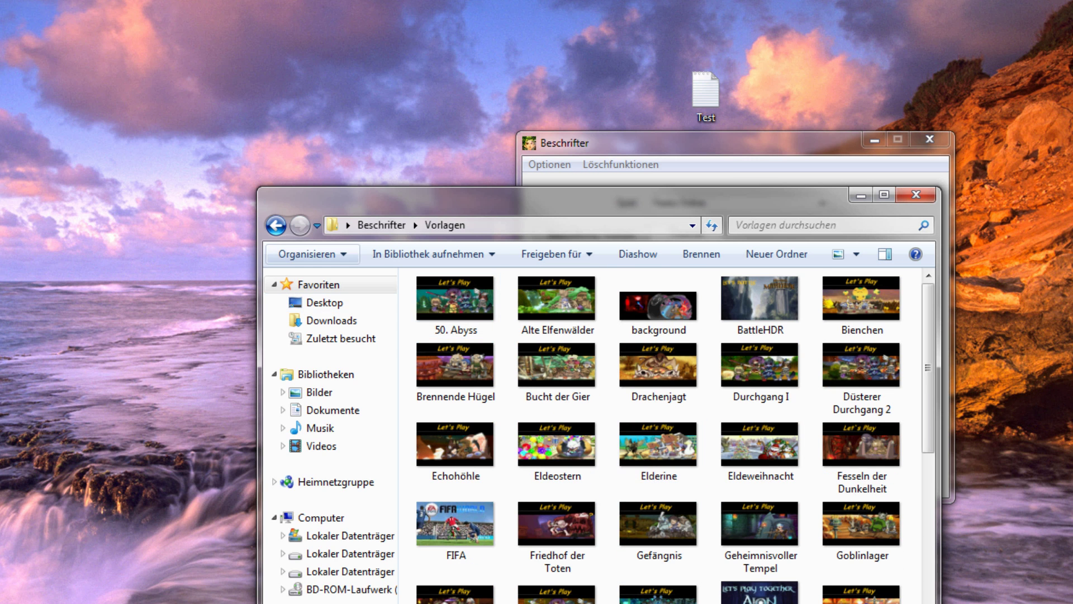
Open the created Fiesta Online364 picture in the Thubnails folder for inspection, close it and minimise the folder window.
left_click(276, 225)
key("Up")
key("Return")
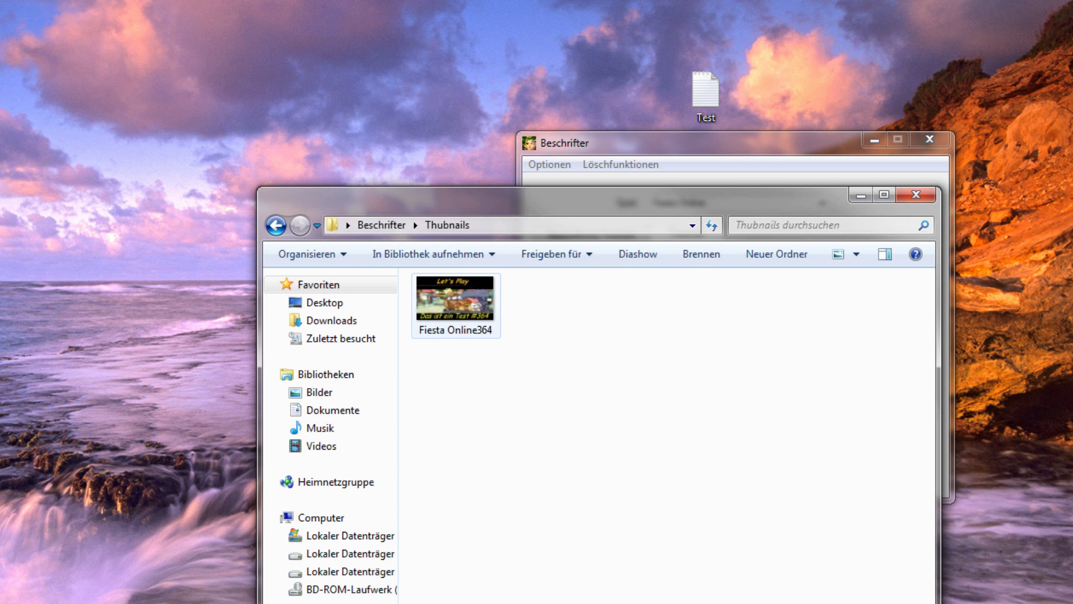
key("Down")
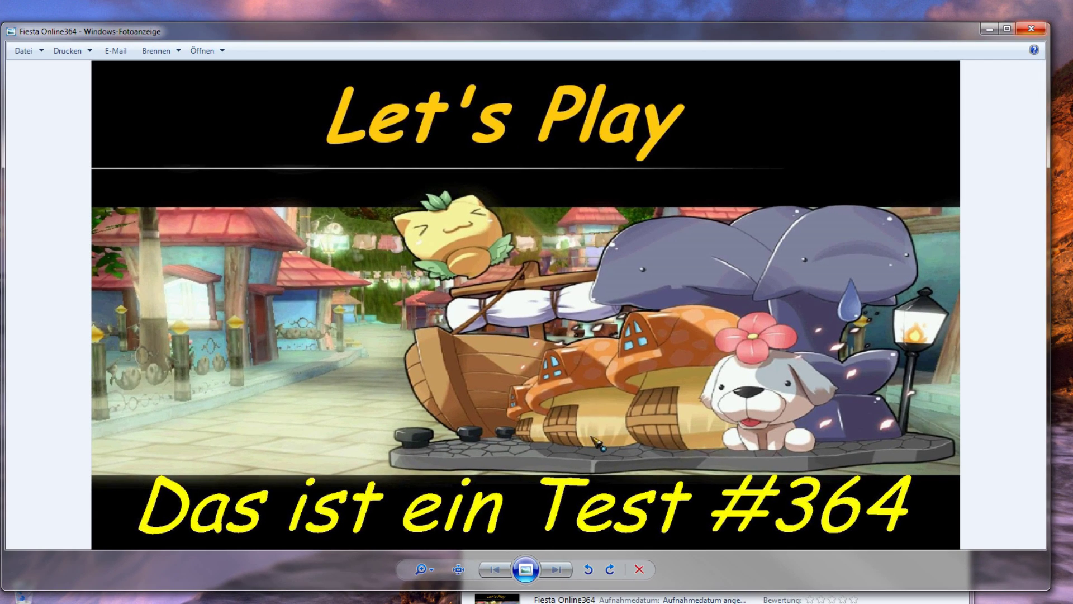
left_click(1031, 29)
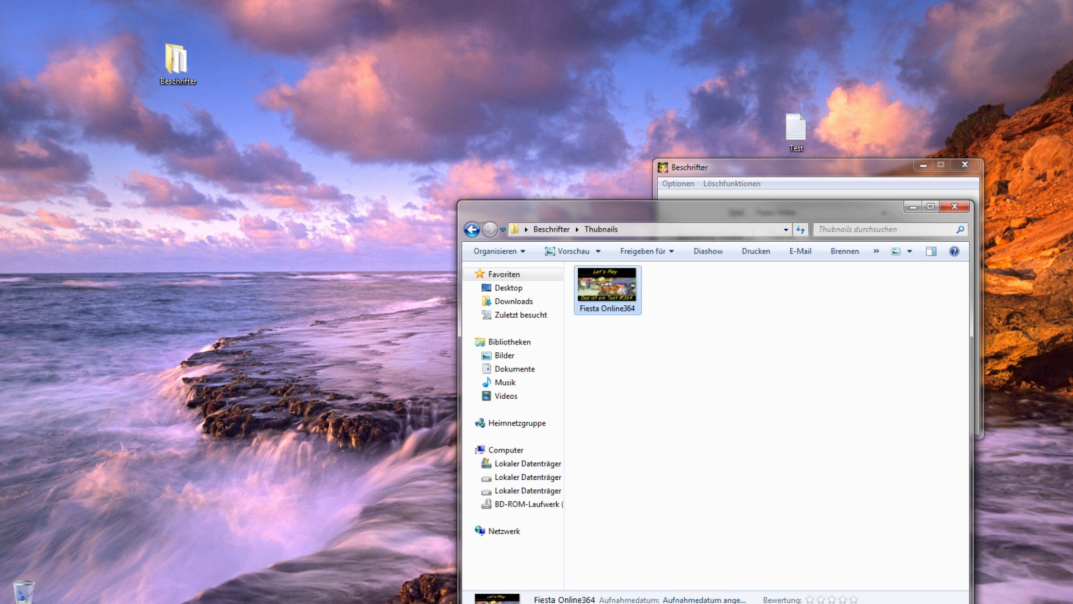
left_click(913, 207)
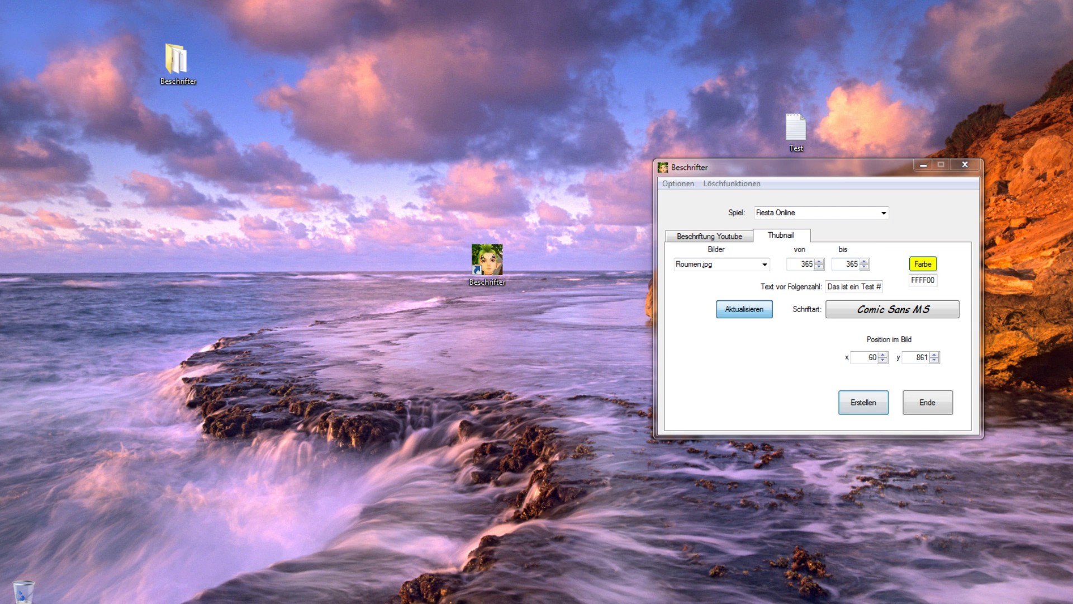
Set the picture template folder to Vorlagen inside the Beschrifter folder and refresh the thumbnail preview.
left_click(744, 309)
left_click(603, 351)
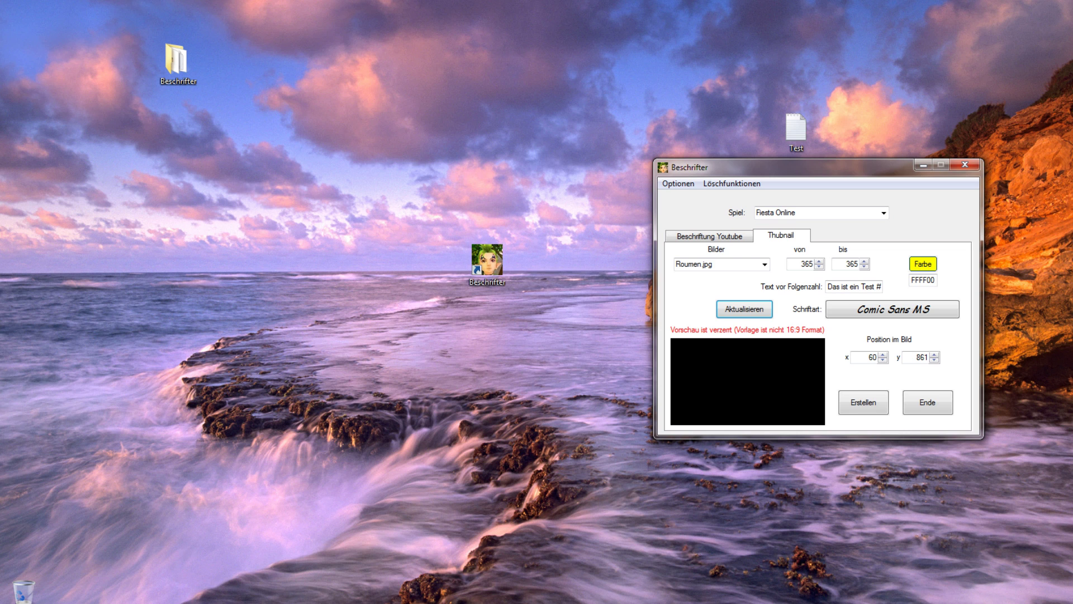
left_click(678, 183)
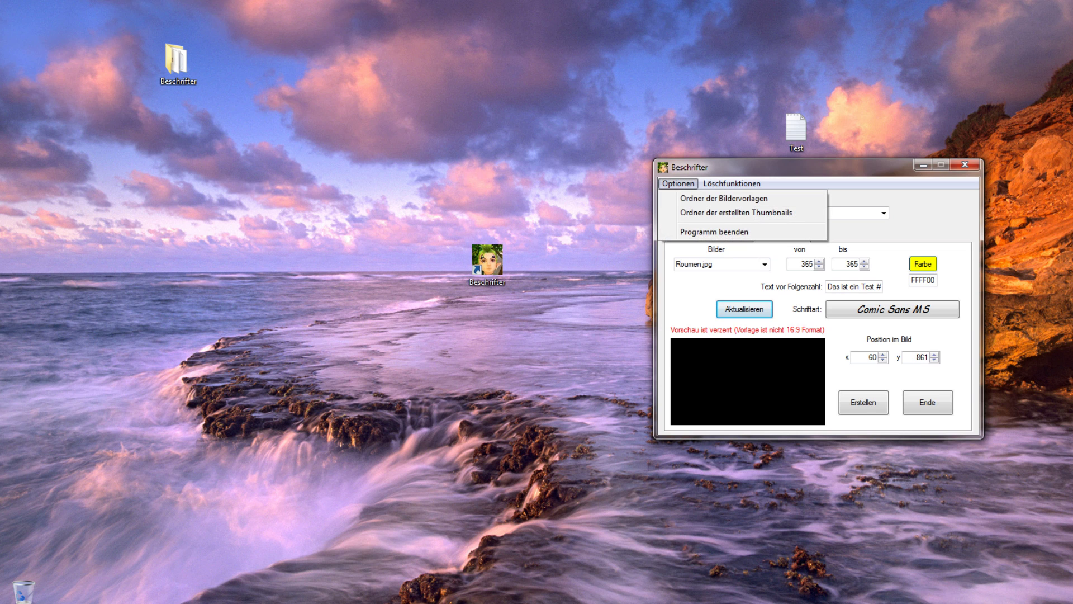
left_click(727, 198)
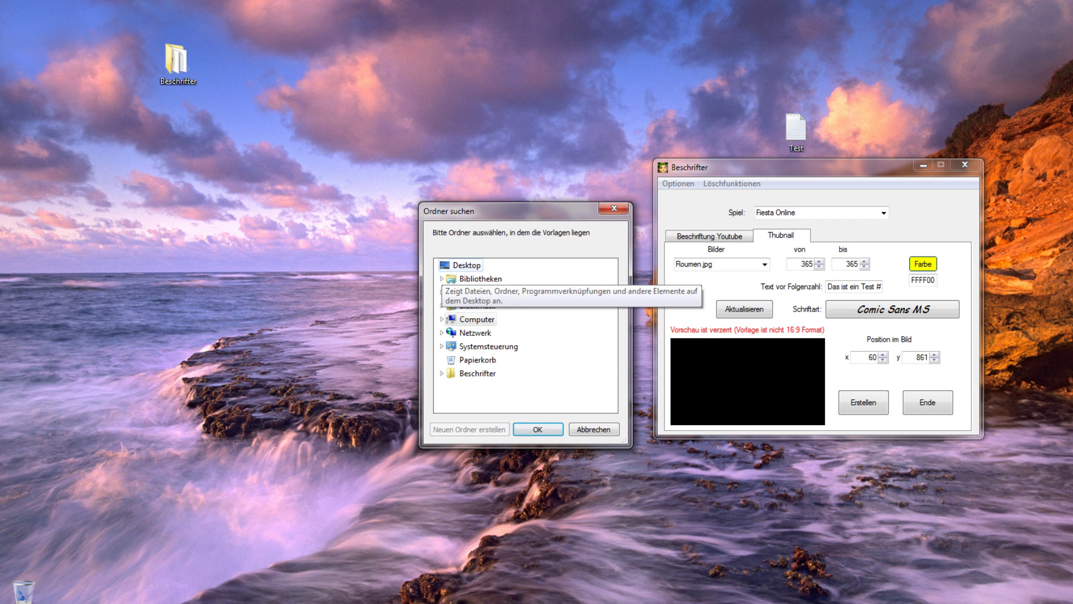
left_click(460, 266)
left_click(487, 373)
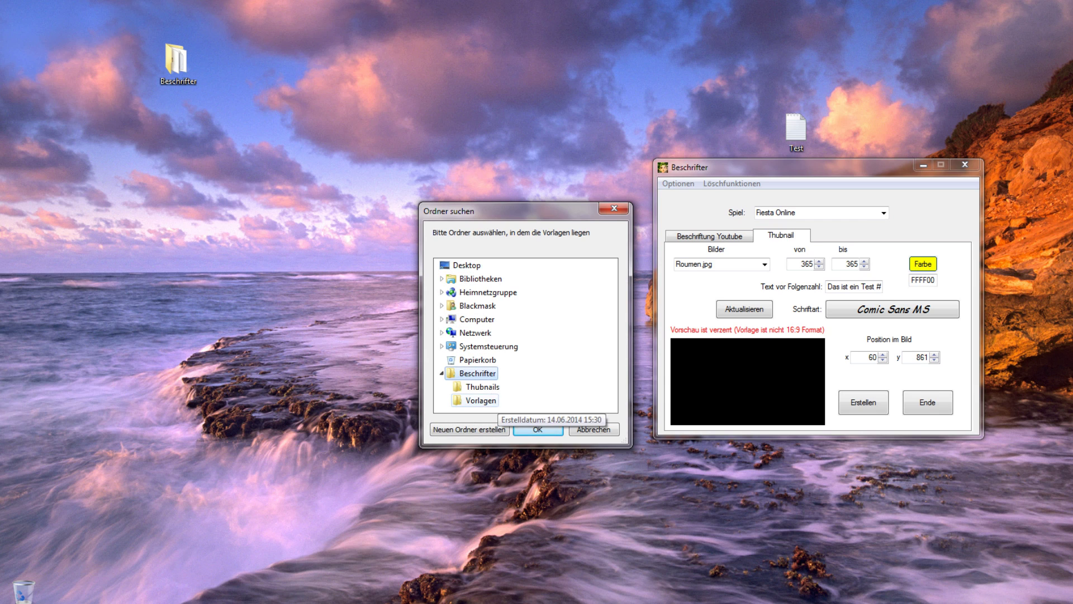
left_click(480, 400)
left_click(537, 429)
left_click(744, 308)
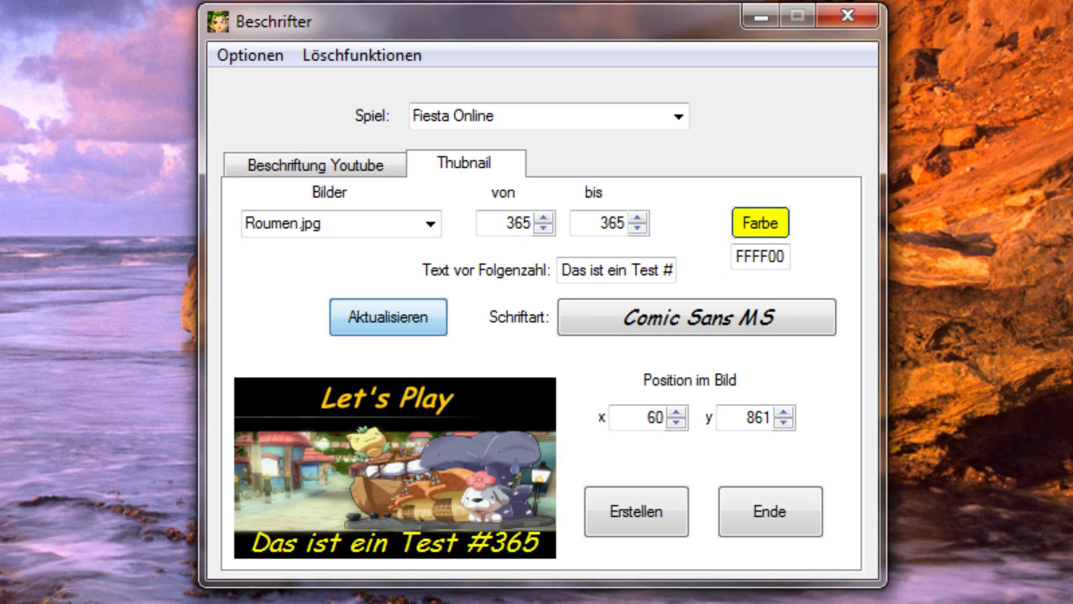
Look through the available template pictures, keep Roumen.jpg and refresh the preview.
left_click(283, 224)
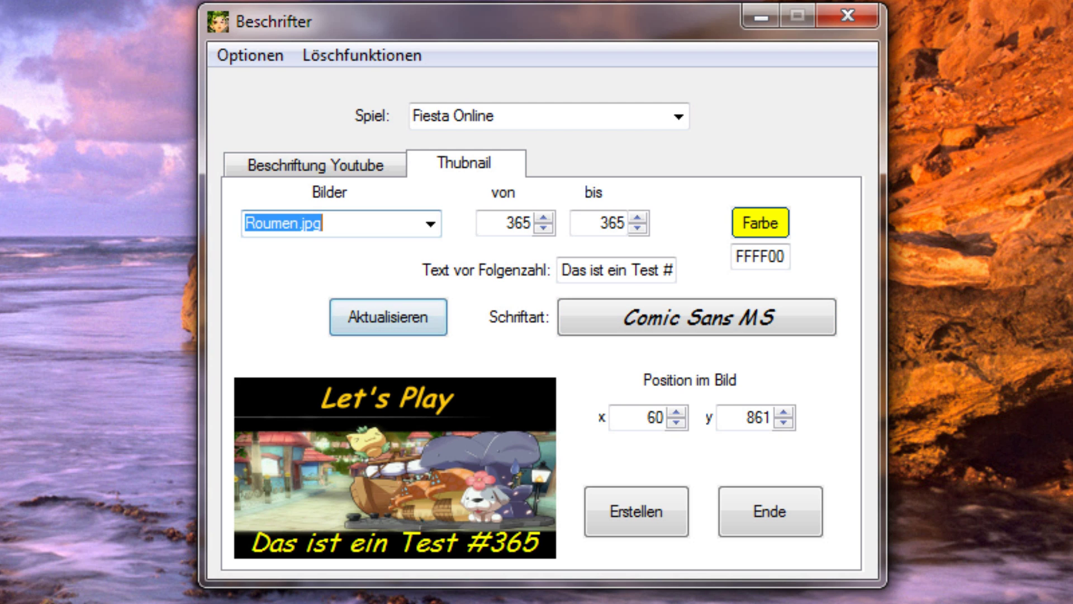
left_click(430, 223)
left_click(430, 224)
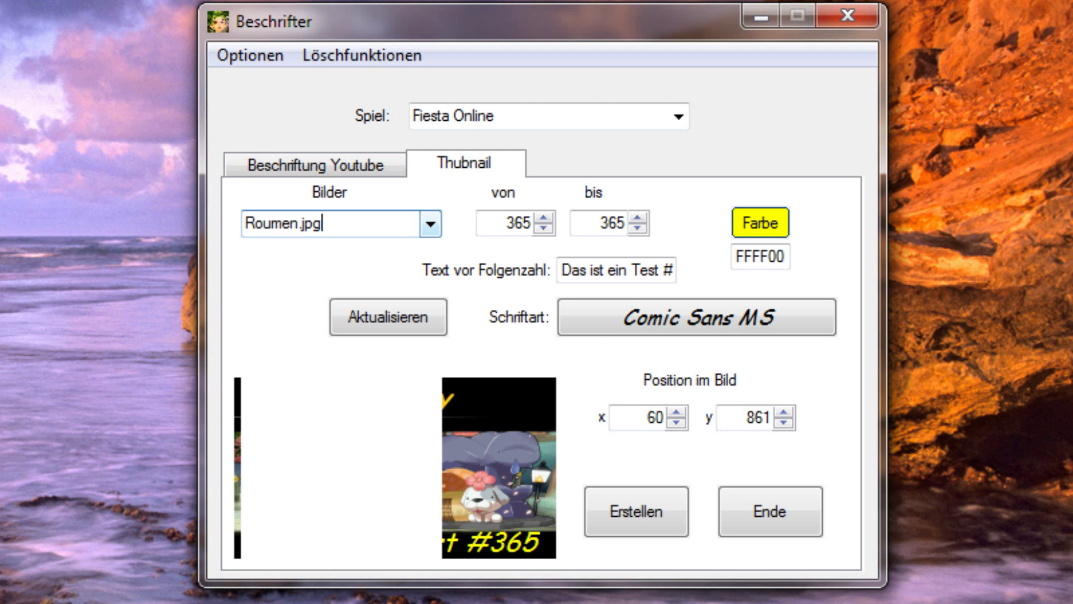
left_click(430, 223)
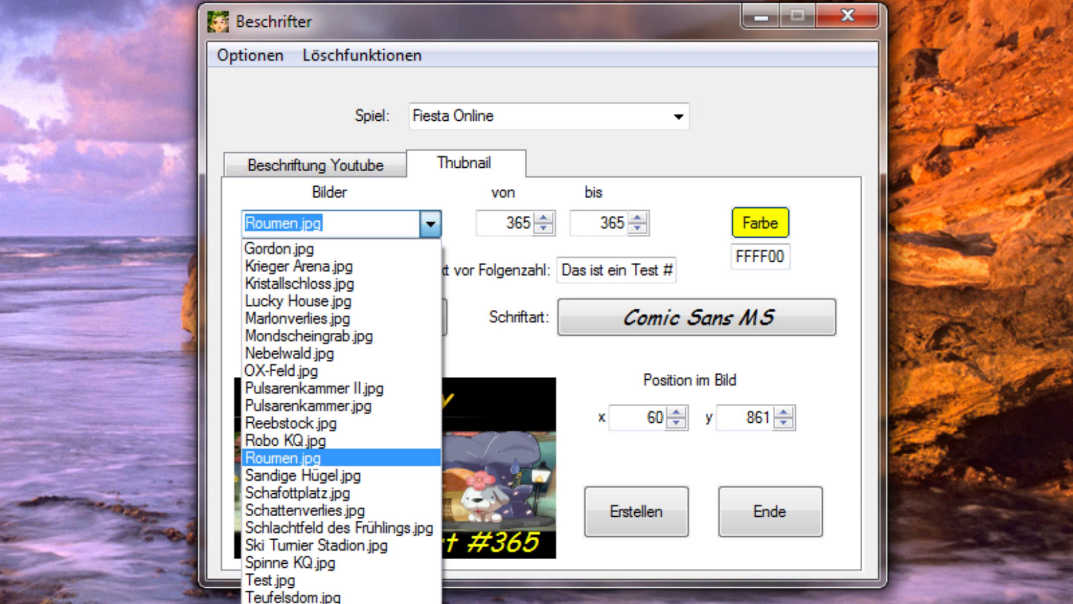
left_click(431, 223)
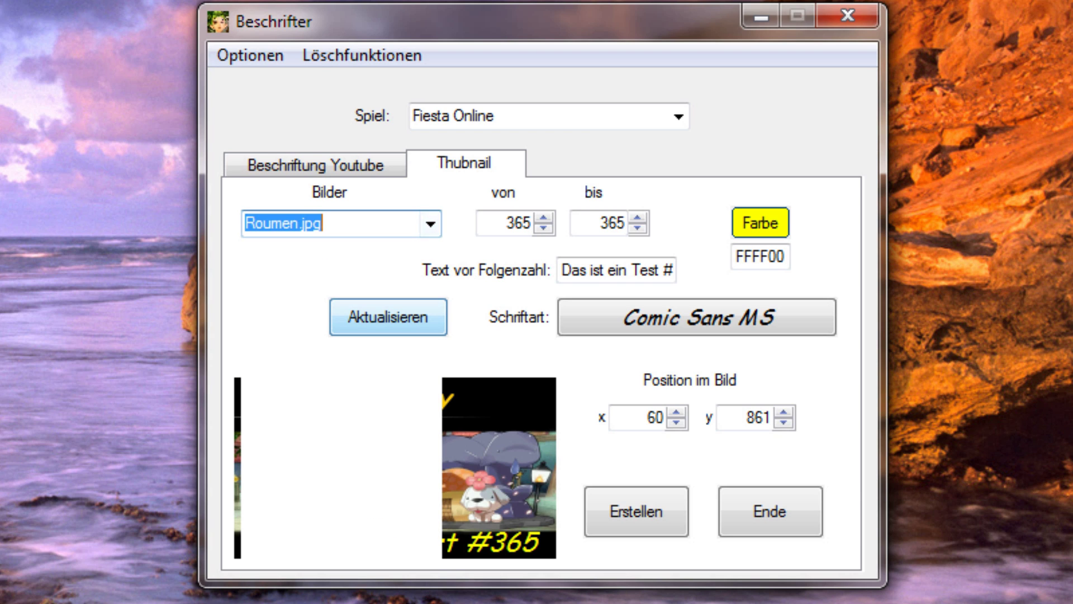
left_click(388, 317)
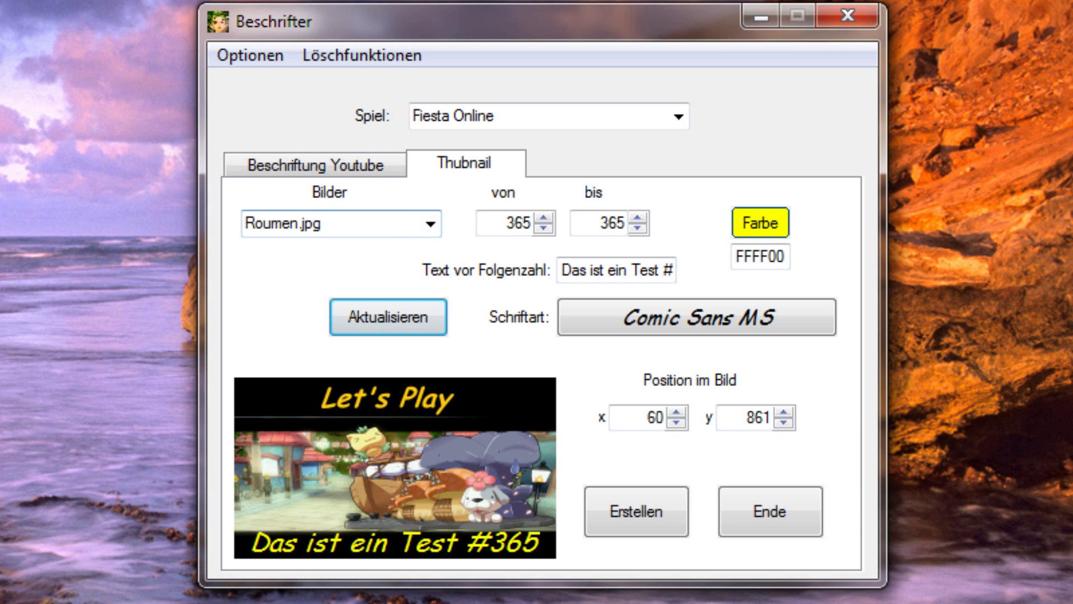
Replace the template picture name with Bienchen and update the thumbnail preview.
double_click(284, 224)
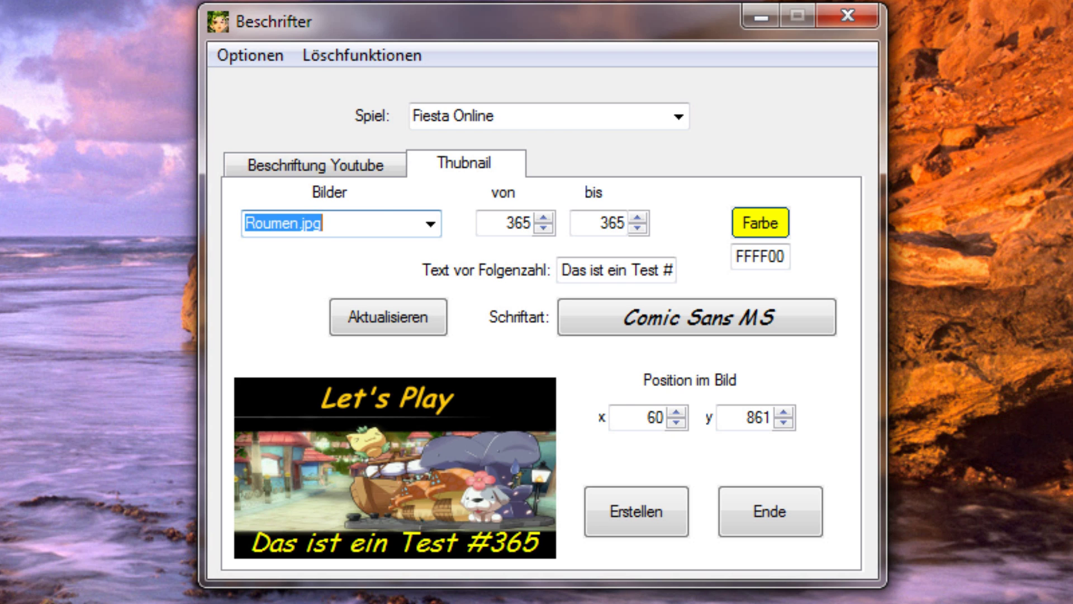
type("B")
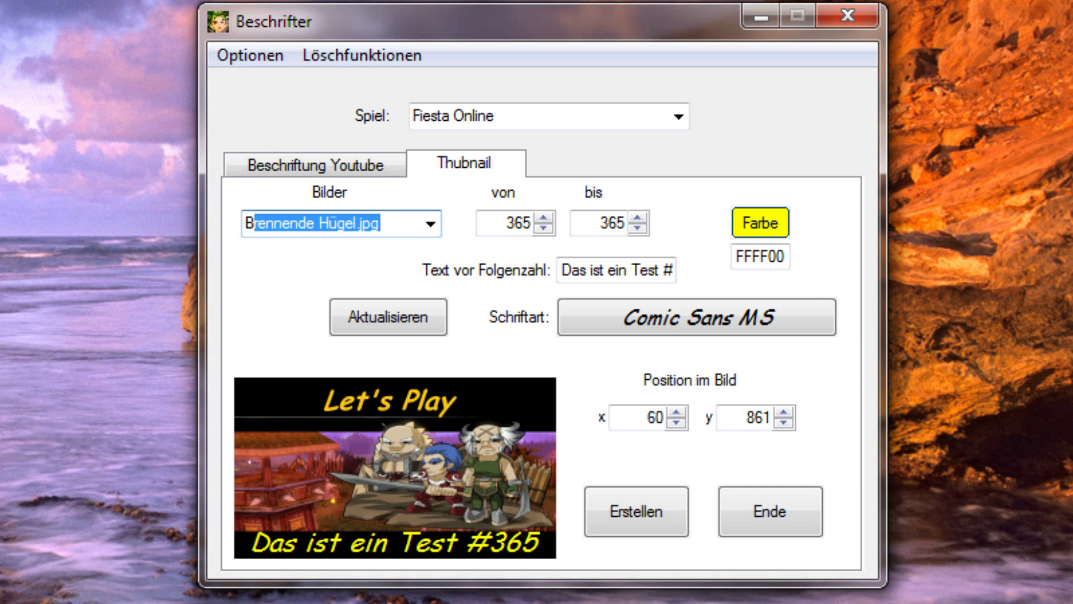
type("ienc")
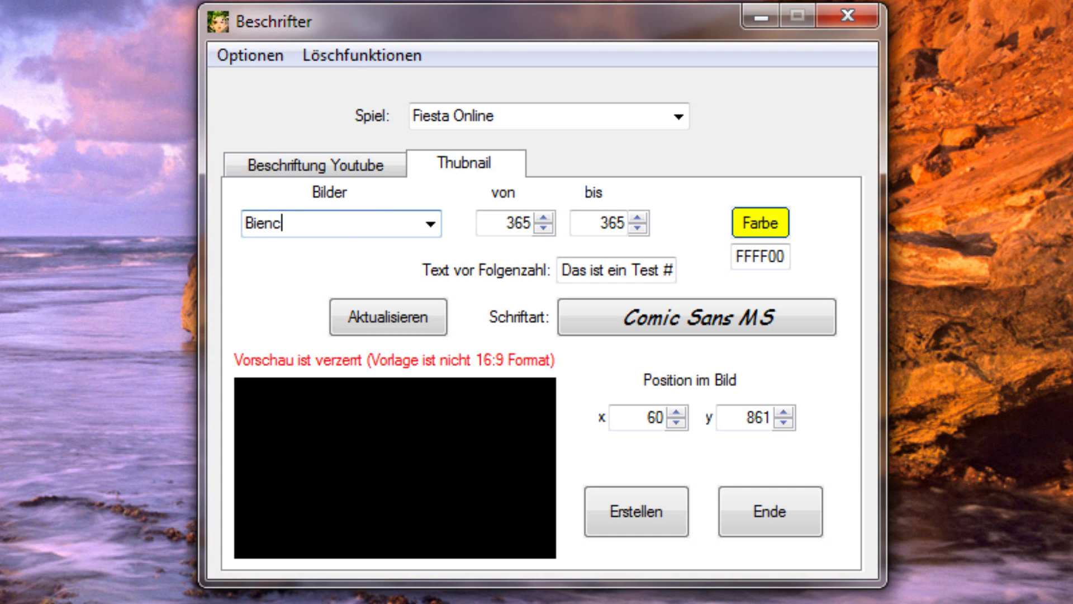
type("hen")
left_click(388, 317)
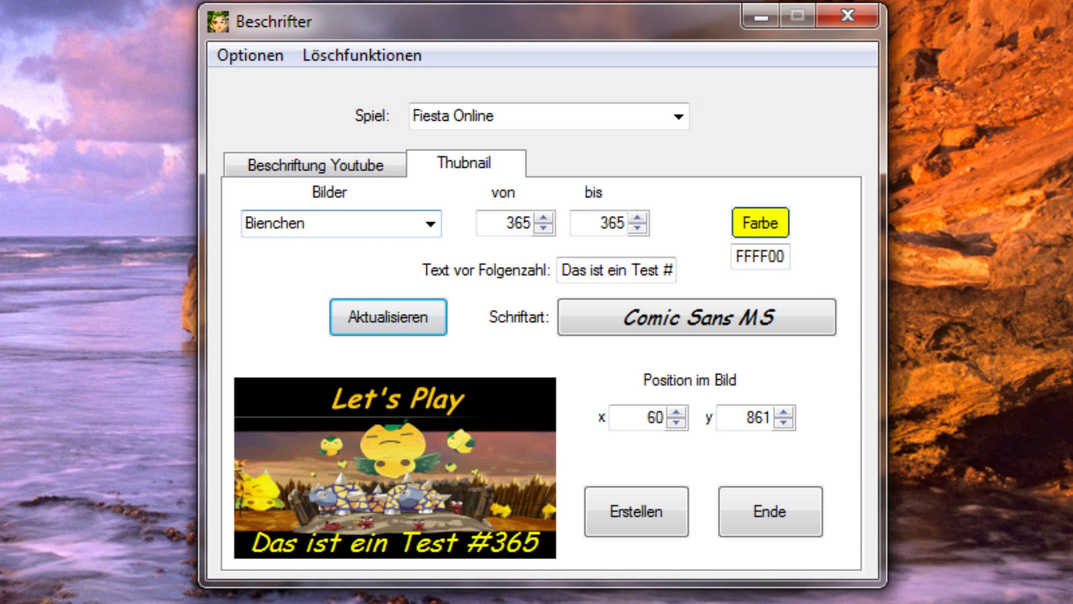
Try adding a .png extension to the picture name, restore it to Bienchen and refresh the preview.
left_click(430, 224)
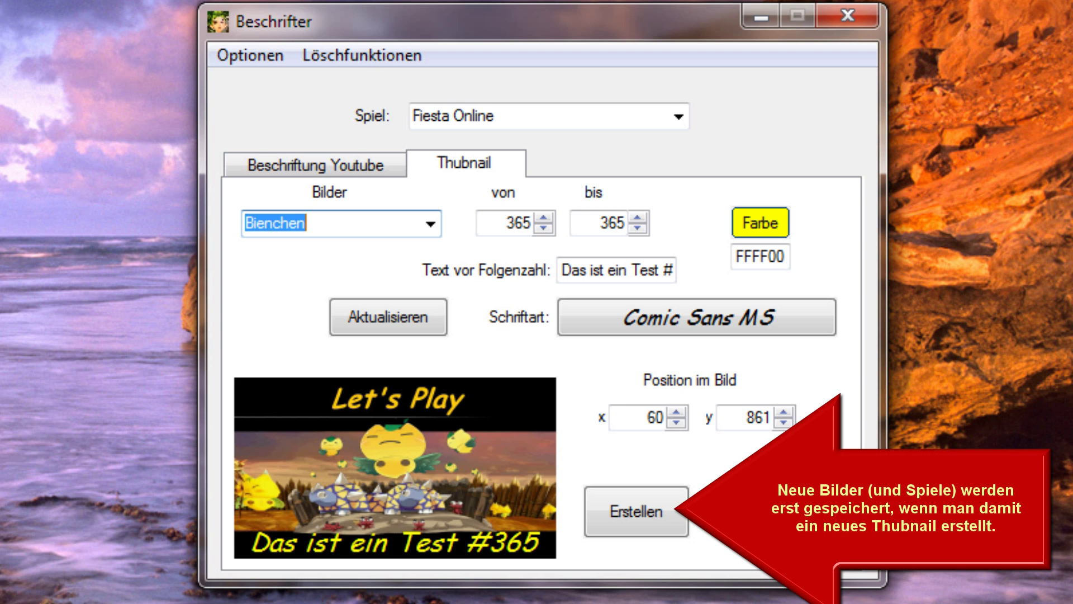
key("End")
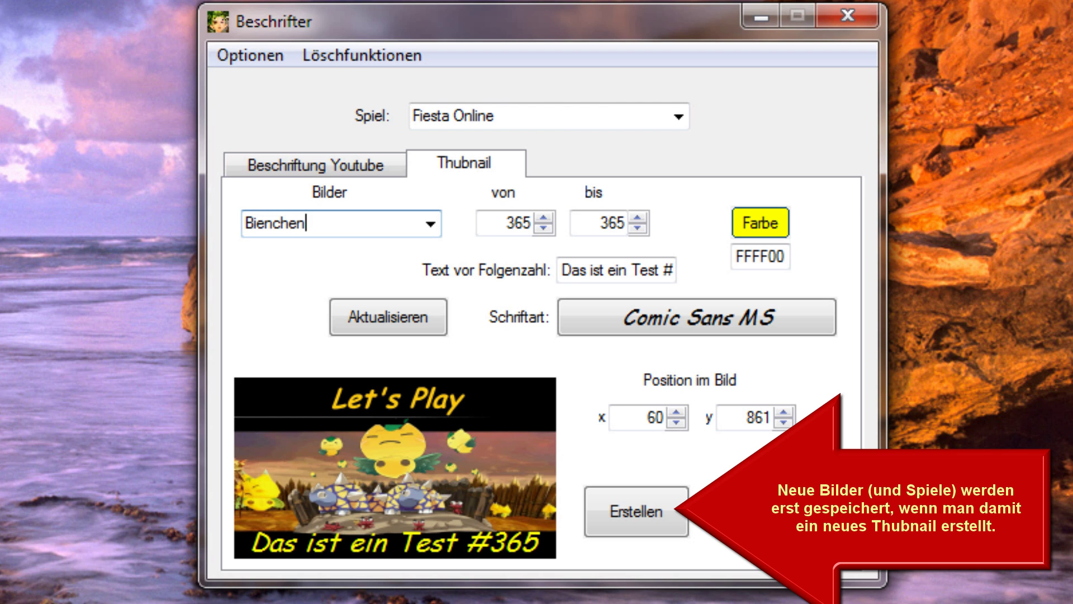
type(".")
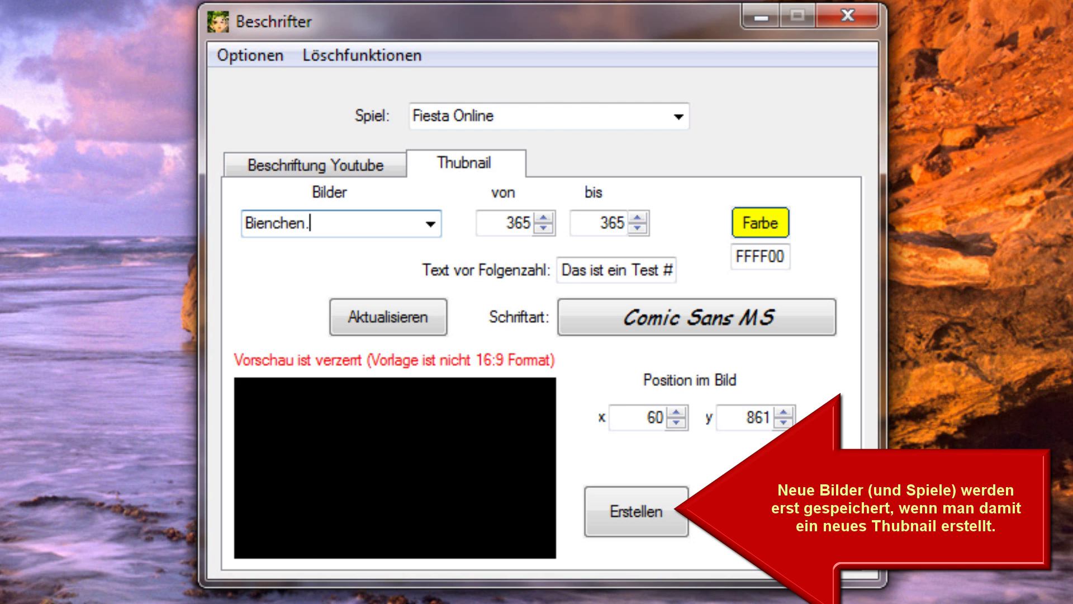
type("pnfg")
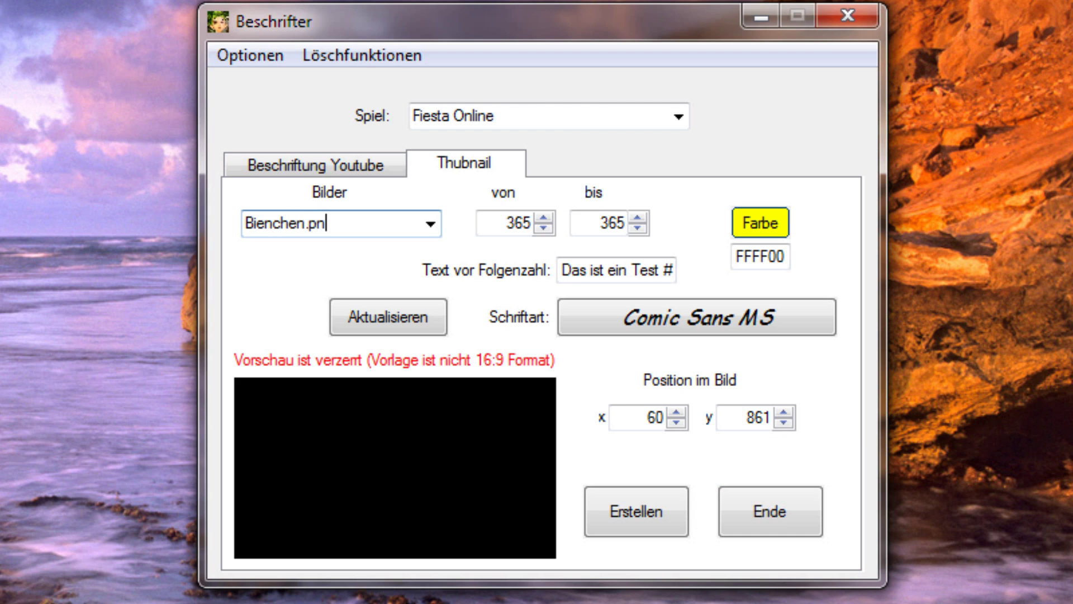
key("BackSpace")
key("BackSpace")
type("g")
key("BackSpace")
key("BackSpace")
key("BackSpace")
key("BackSpace")
key("BackSpace")
type("n")
left_click(388, 317)
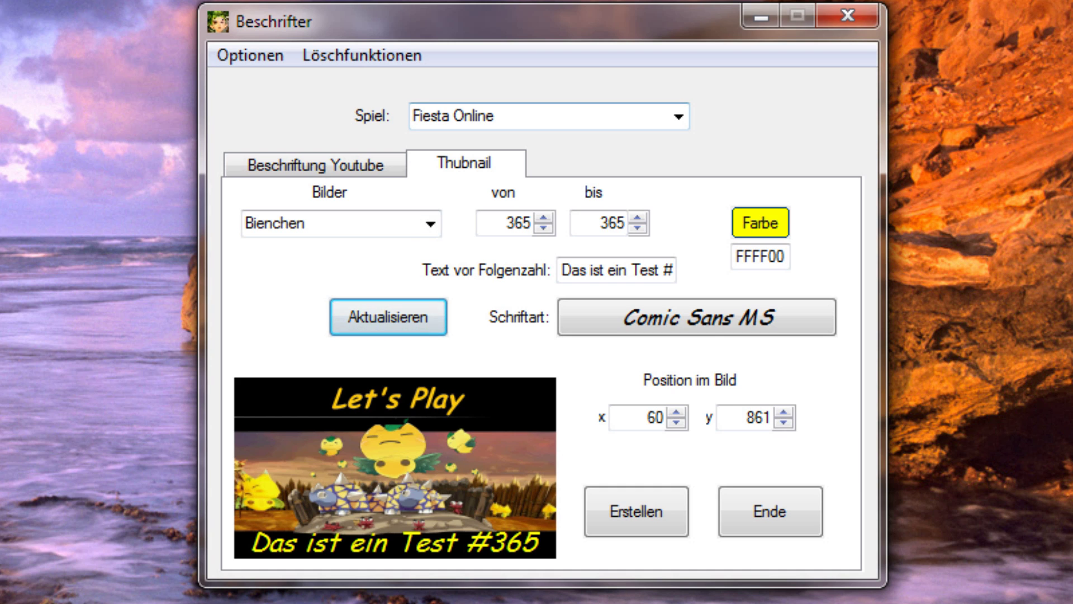
Enter "Neues Spiel" as the name of a new game.
left_click(481, 116)
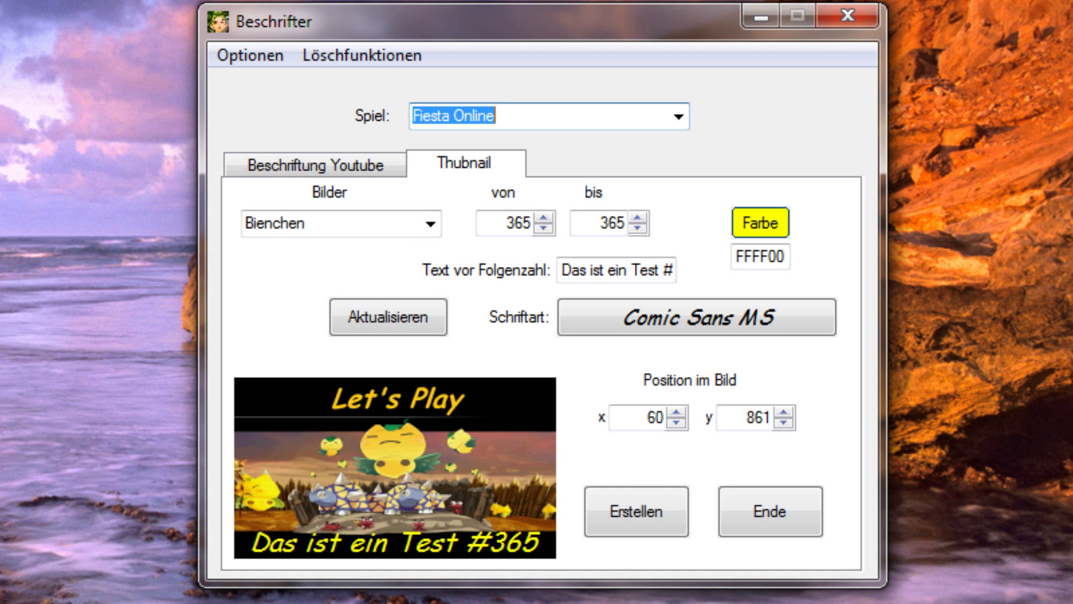
type("Neus")
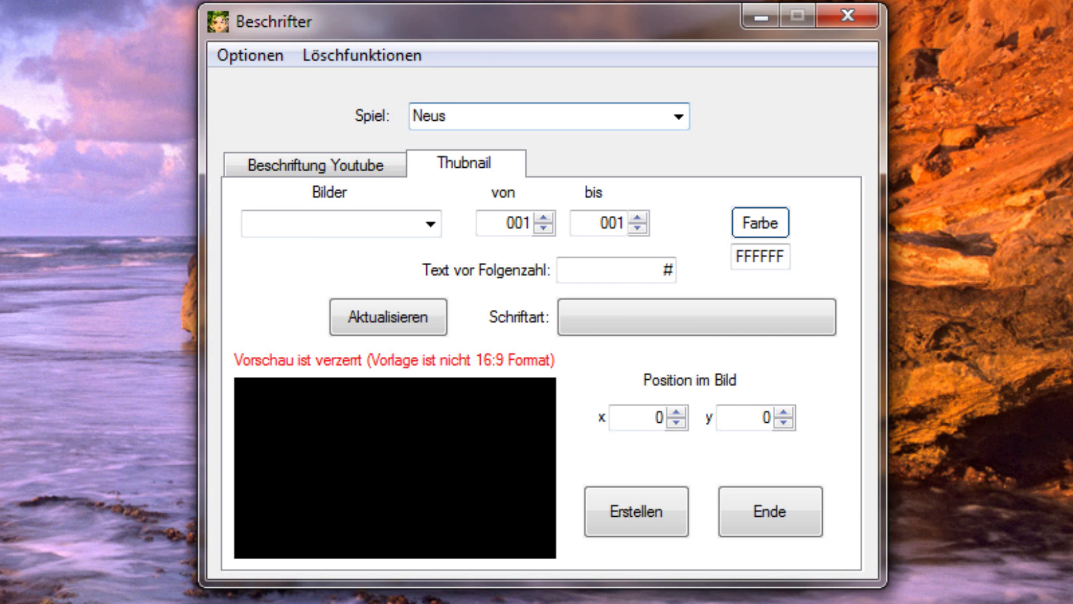
key("BackSpace")
type("es Spiel")
Enter Bienchen as the template picture for the new game and refresh the thumbnail preview.
left_click(330, 223)
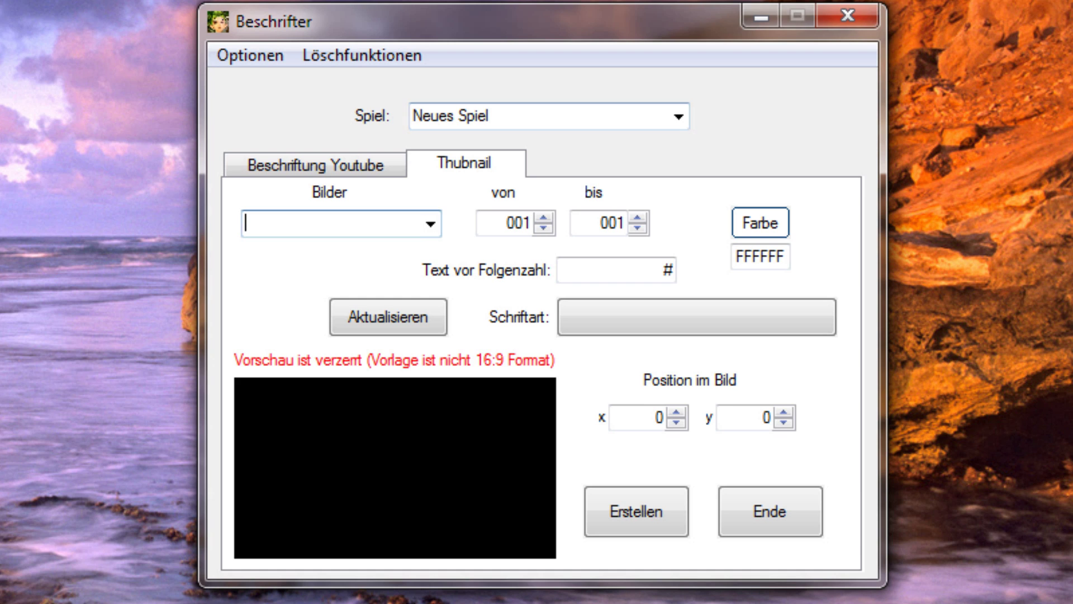
type("Bie")
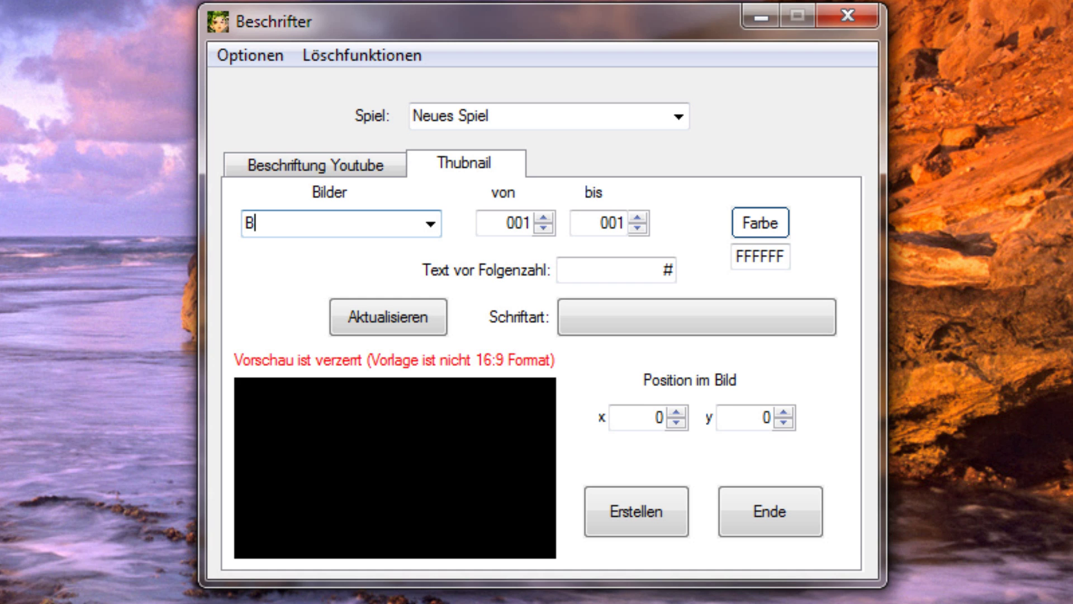
type("nchen")
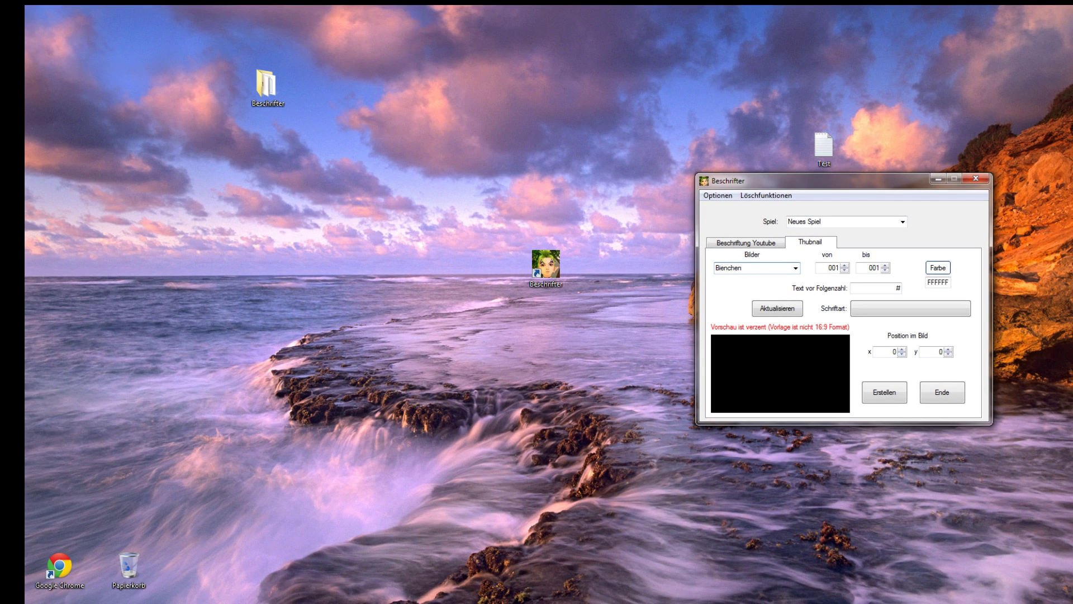
left_click(777, 308)
left_click(910, 308)
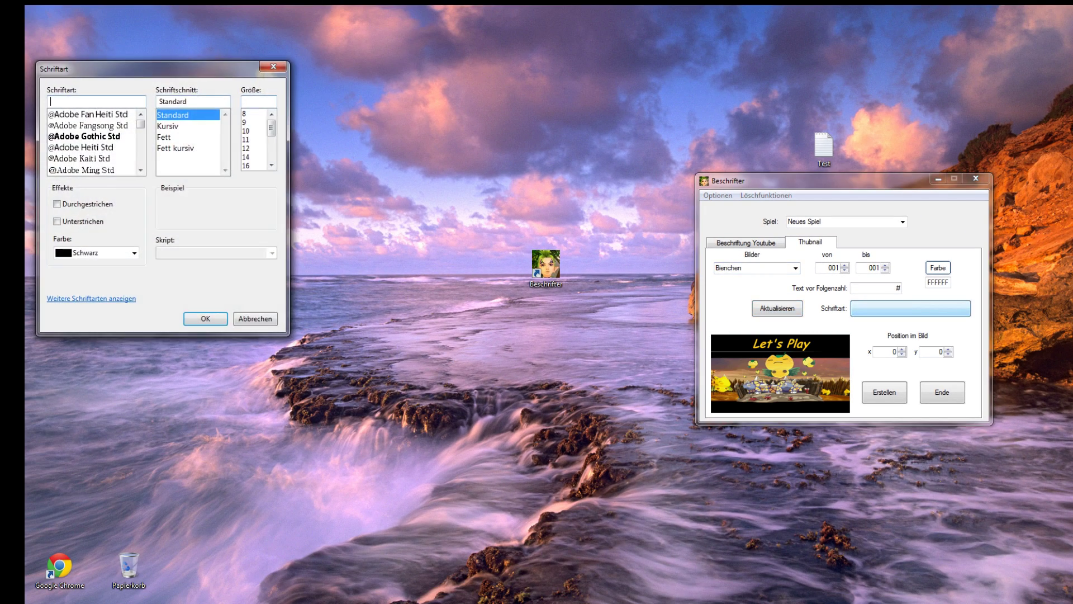
left_click(81, 147)
left_click(205, 318)
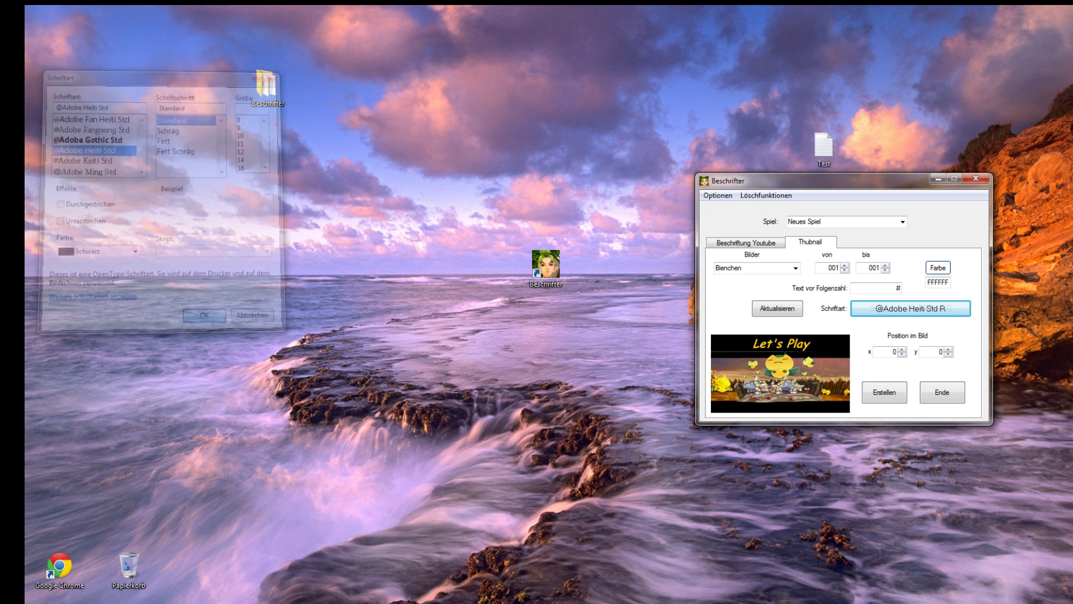
left_click(911, 308)
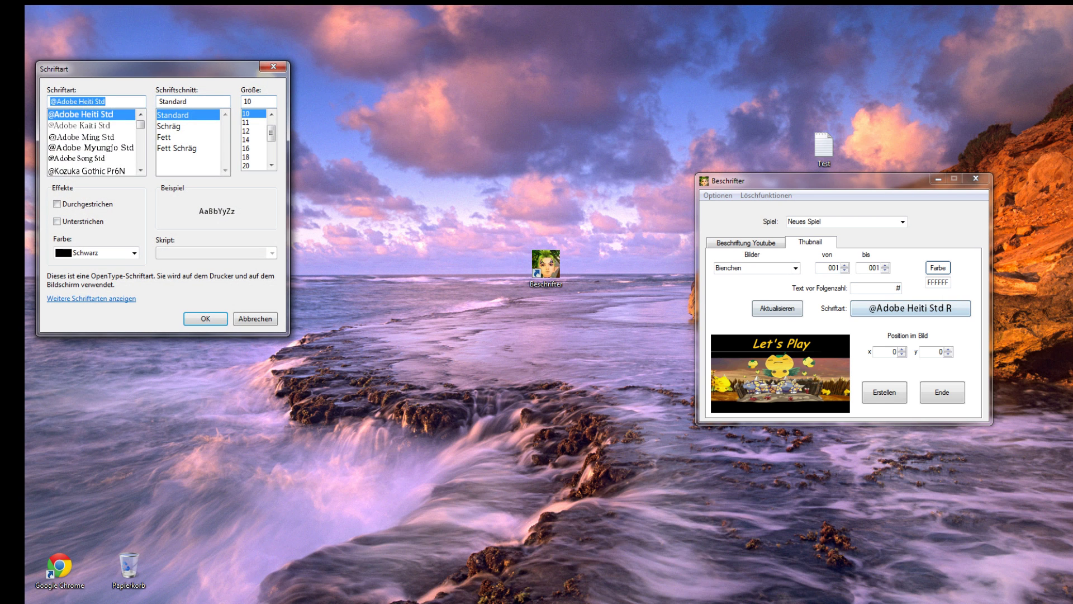
scroll(92, 142, "down", 5)
scroll(92, 142, "down", 1)
left_click(74, 114)
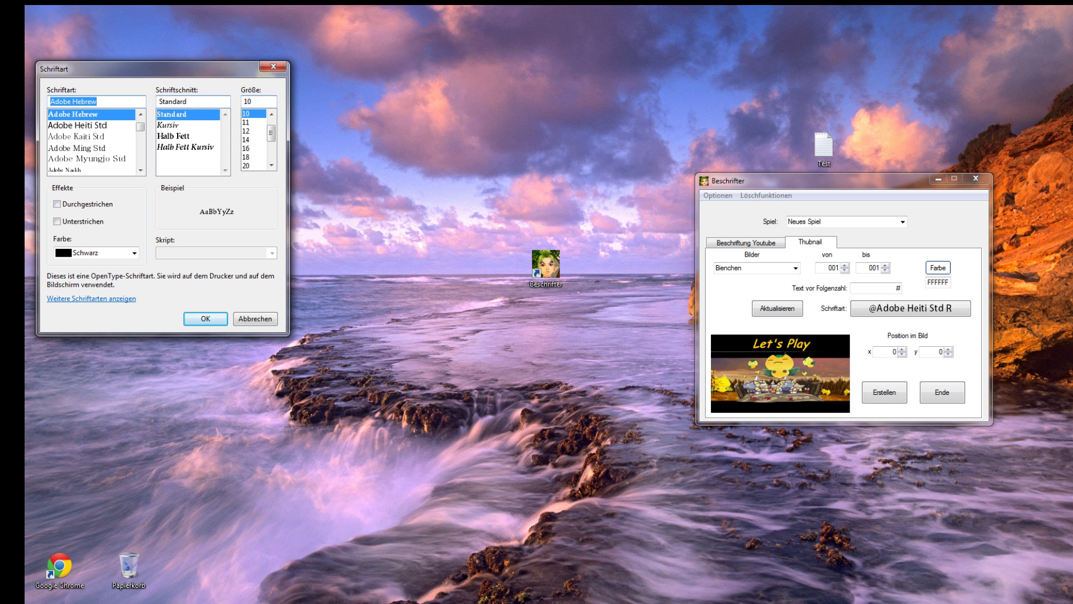
key("Return")
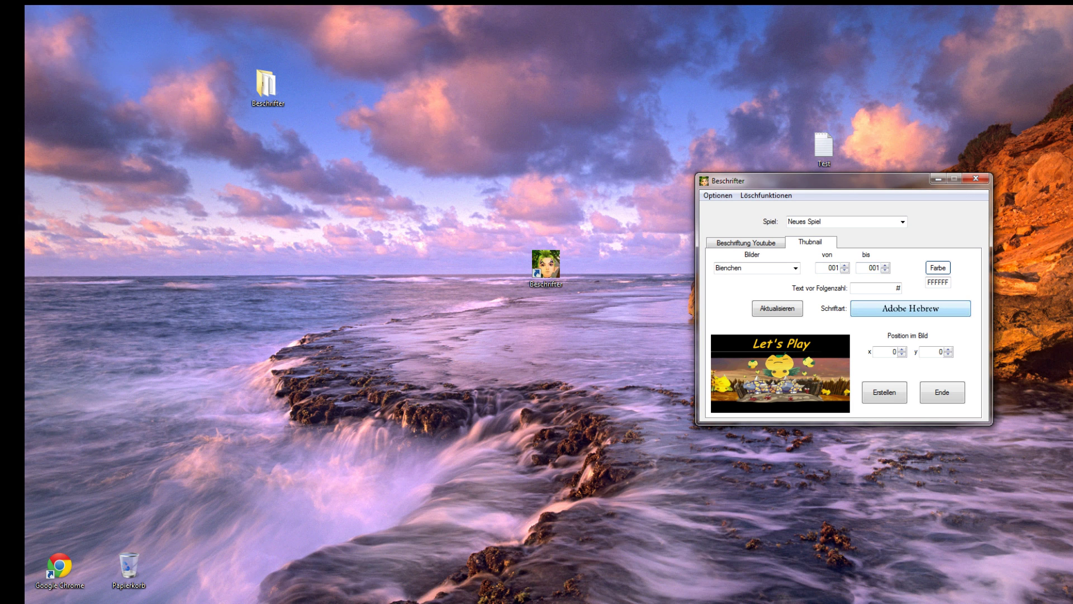
Change the thumbnail caption font to Blackoak Std.
key("Return")
scroll(92, 140, "down", 2)
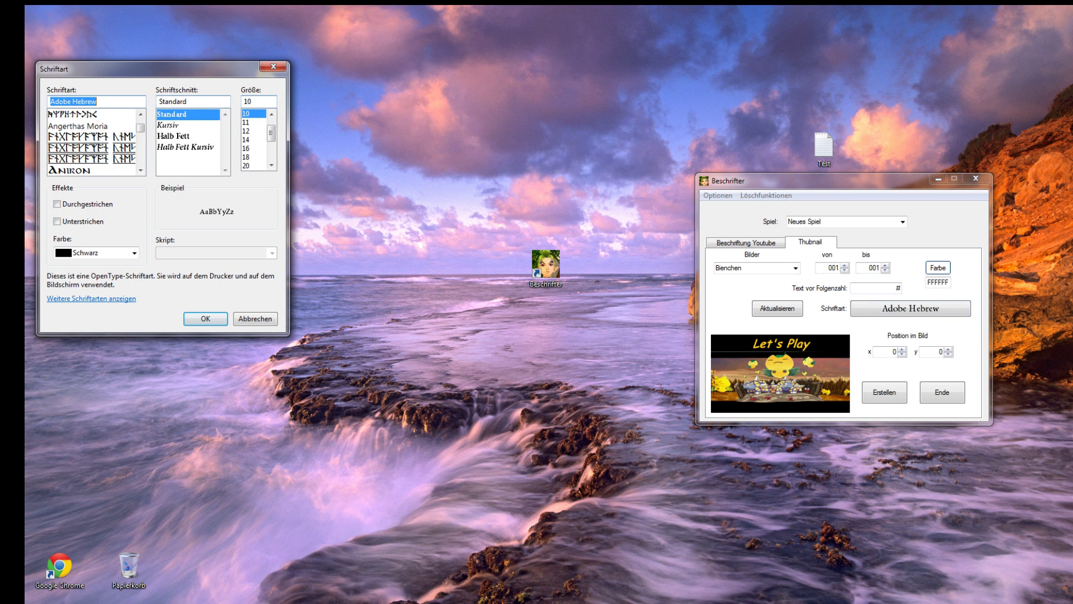
scroll(92, 140, "down", 2)
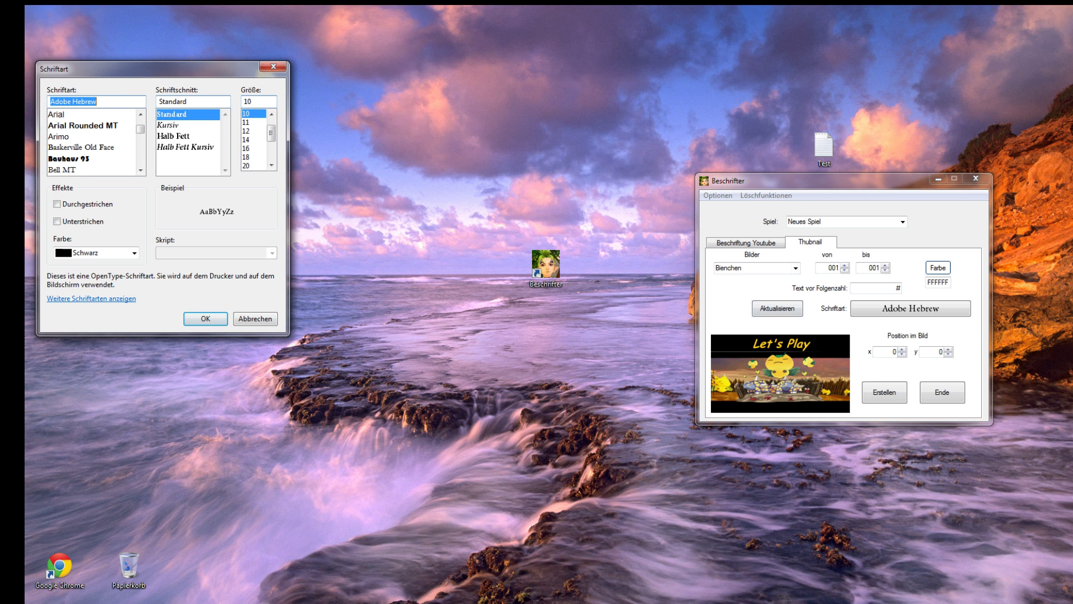
scroll(92, 141, "down", 3)
left_click(91, 159)
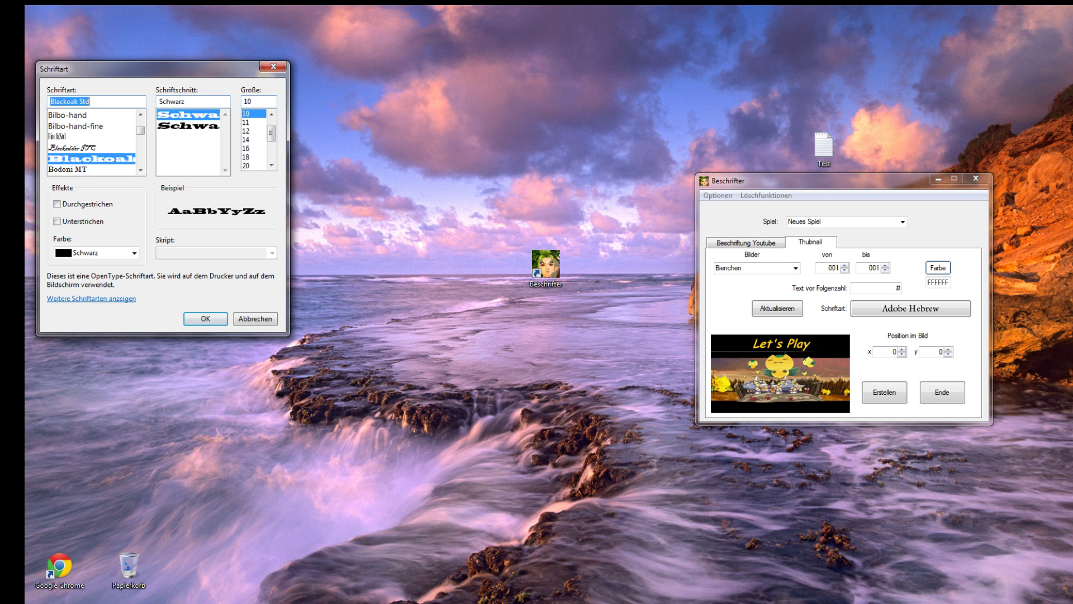
left_click(205, 318)
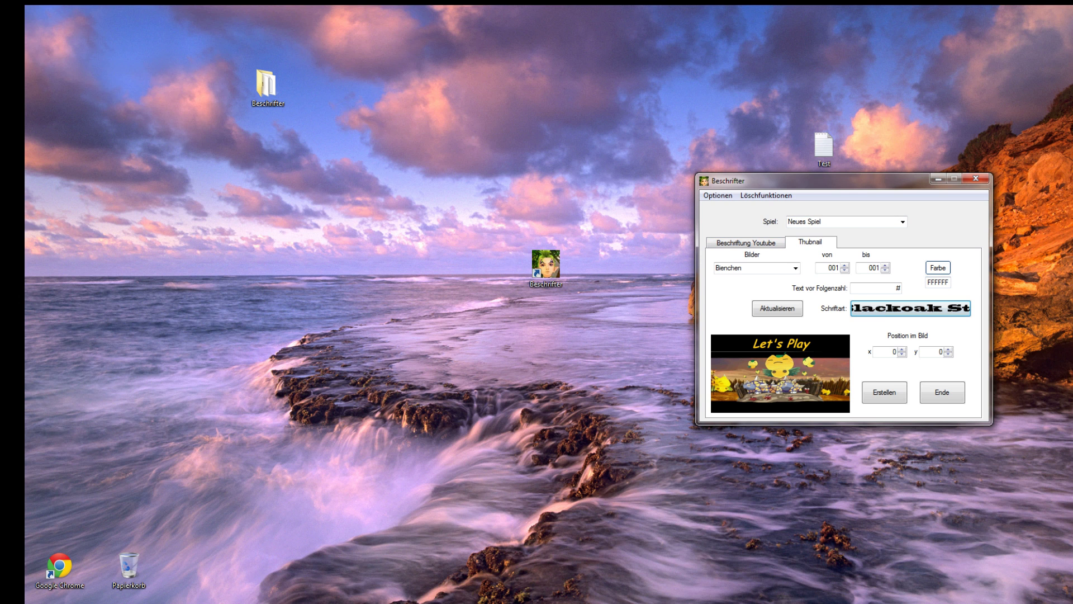
Set the thumbnail caption's font size to 120.
left_click(910, 308)
double_click(248, 102)
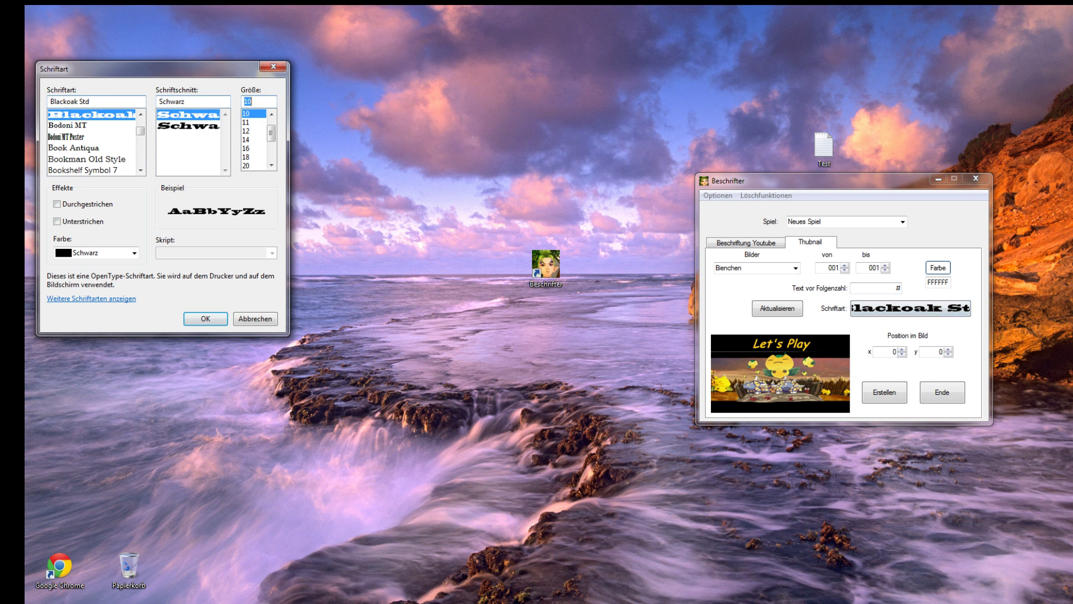
type("120")
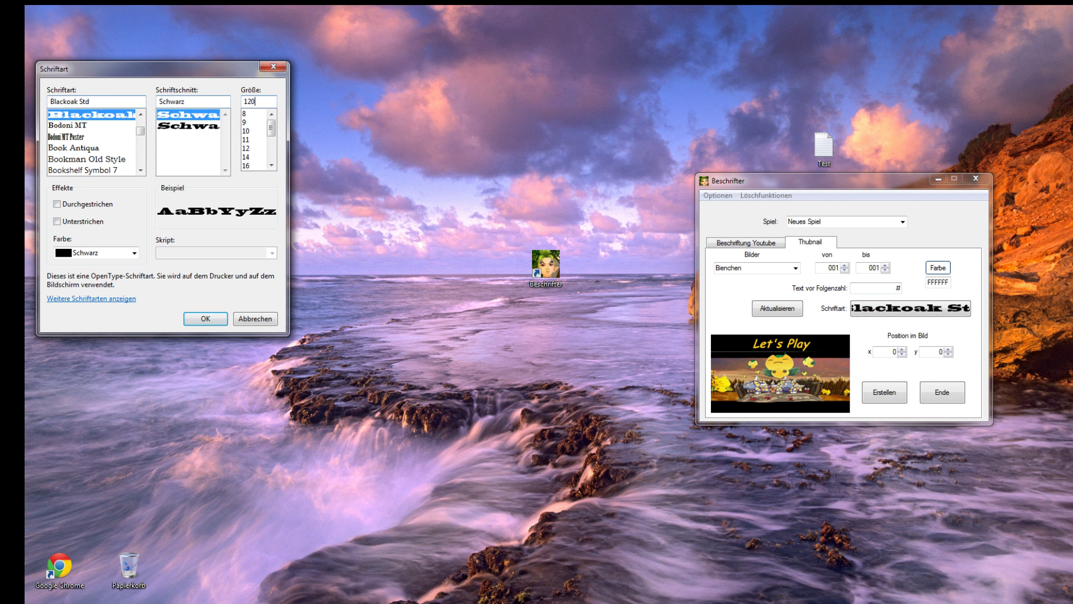
key("Return")
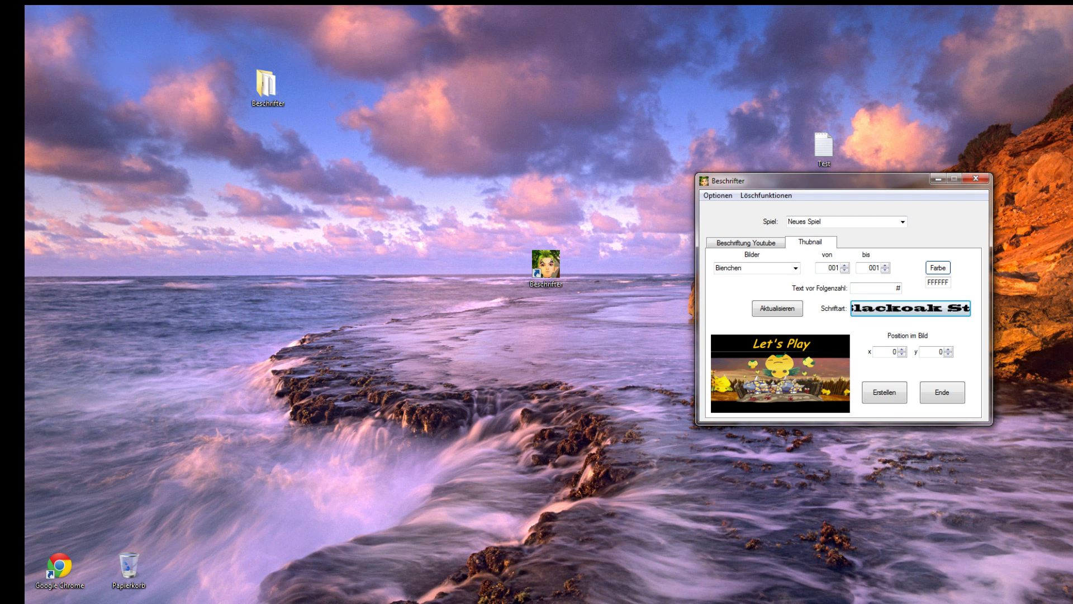
Browse further through the available fonts and apply Tengwar Quenya-1 to the thumbnail caption.
key("Return")
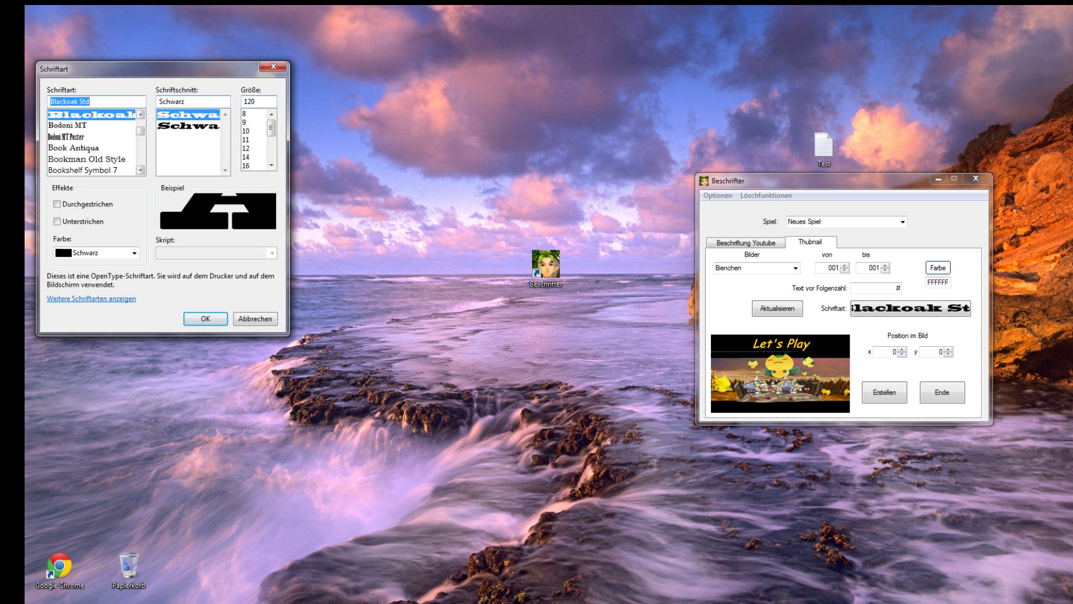
left_click_drag(140, 130, 140, 151)
left_click(79, 159)
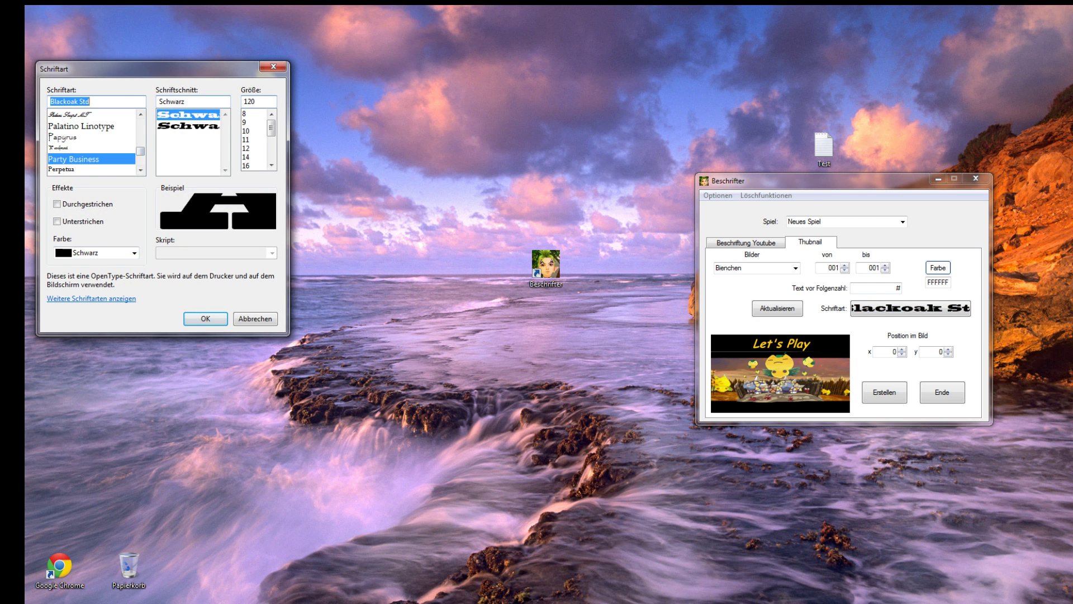
scroll(78, 159, "down", 6)
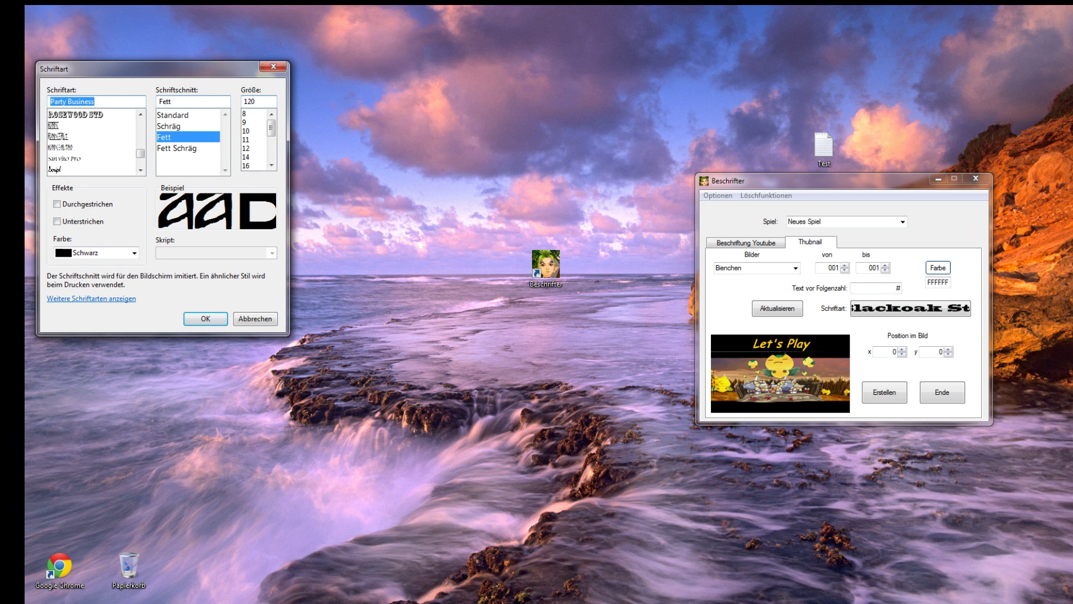
scroll(78, 159, "up", 2)
scroll(79, 160, "down", 3)
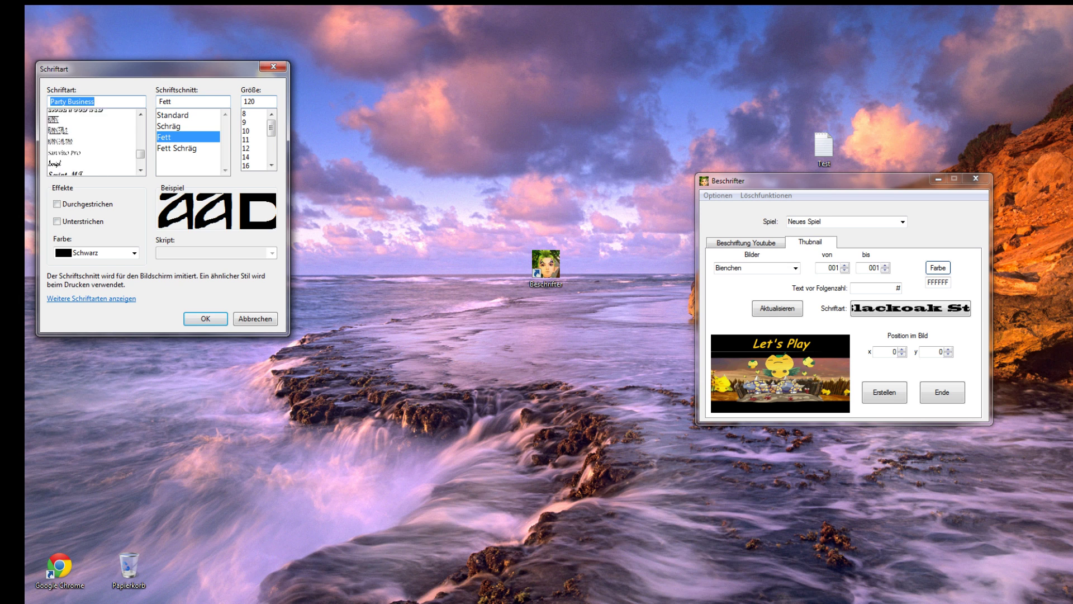
scroll(92, 139, "down", 5)
scroll(92, 156, "down", 4)
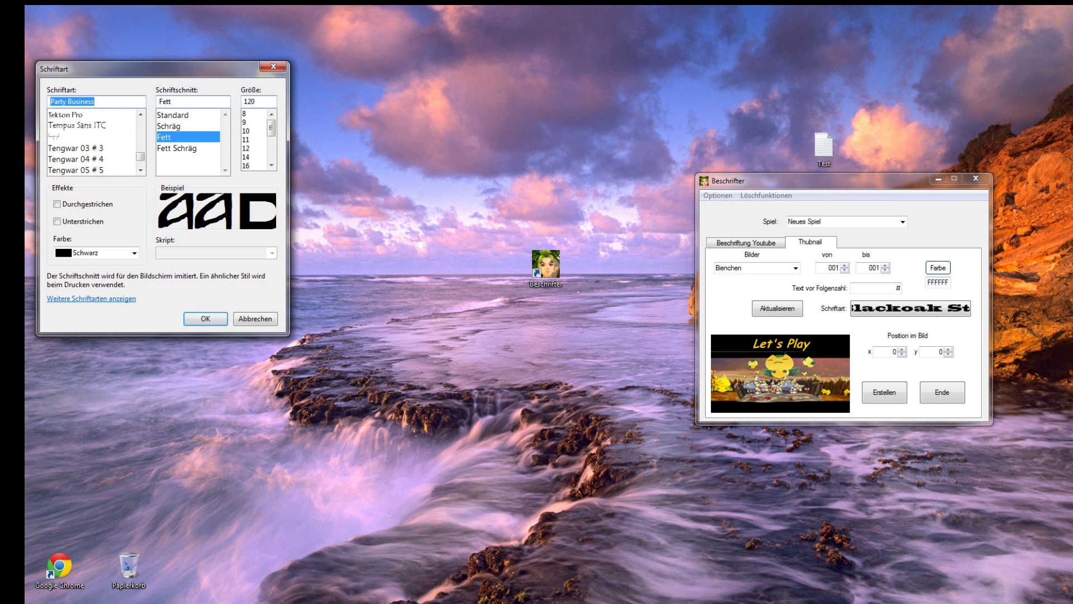
left_click(92, 158)
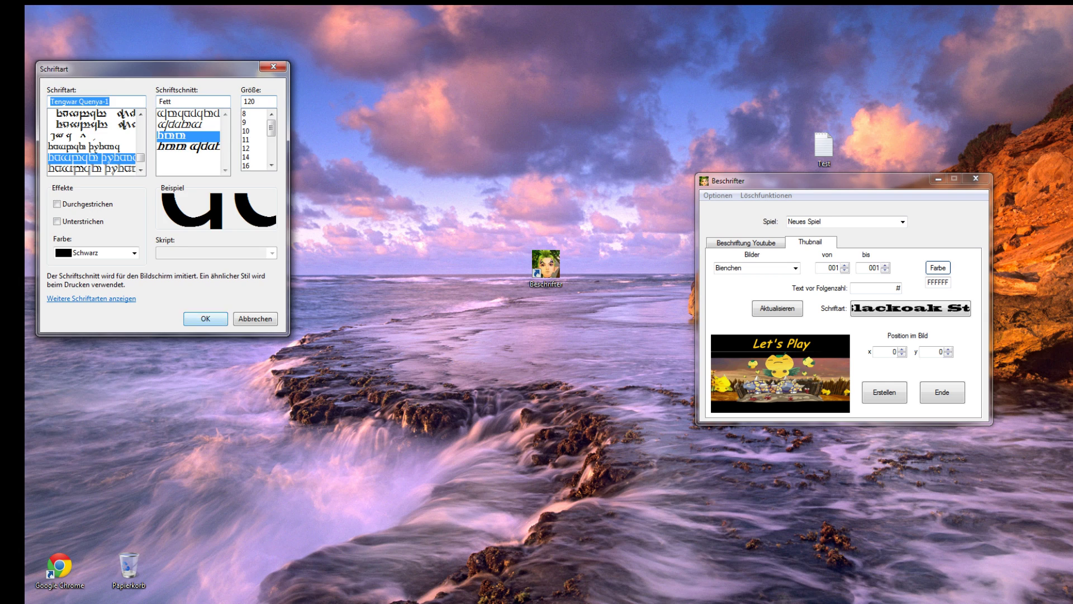
left_click(205, 319)
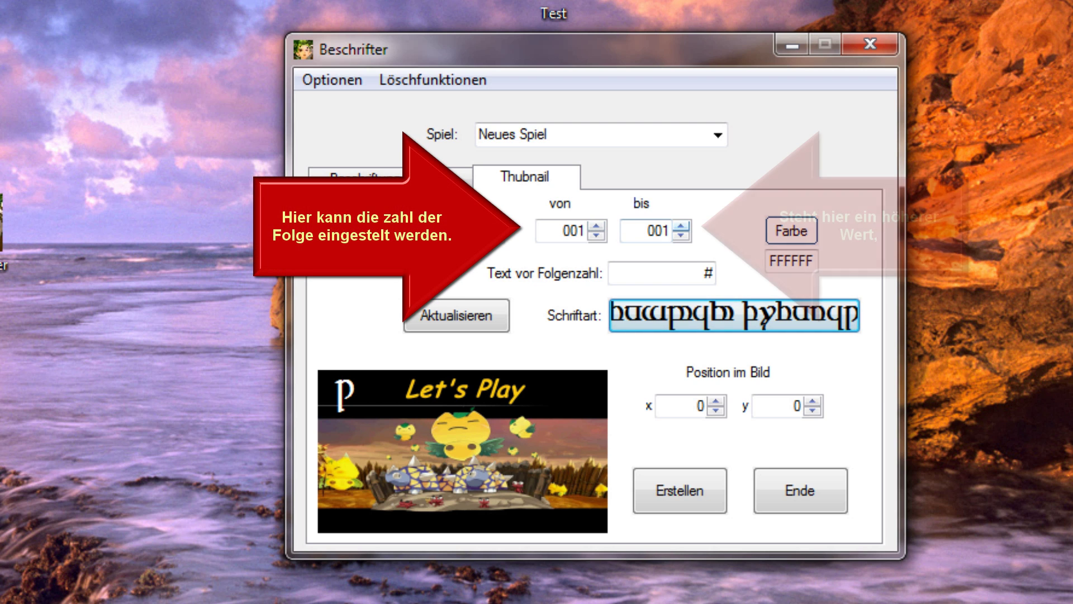
Raise the last episode to 007, enter "Das ist eintesr #" as the text before the episode number and refresh the preview.
left_click(680, 225)
left_click(684, 274)
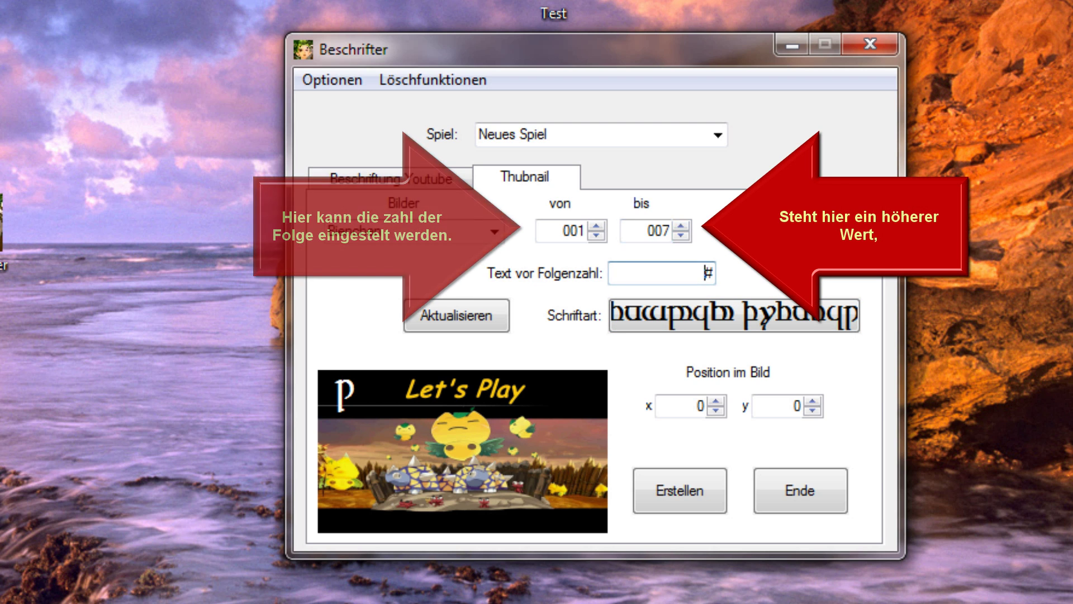
left_click(706, 273)
type("Das")
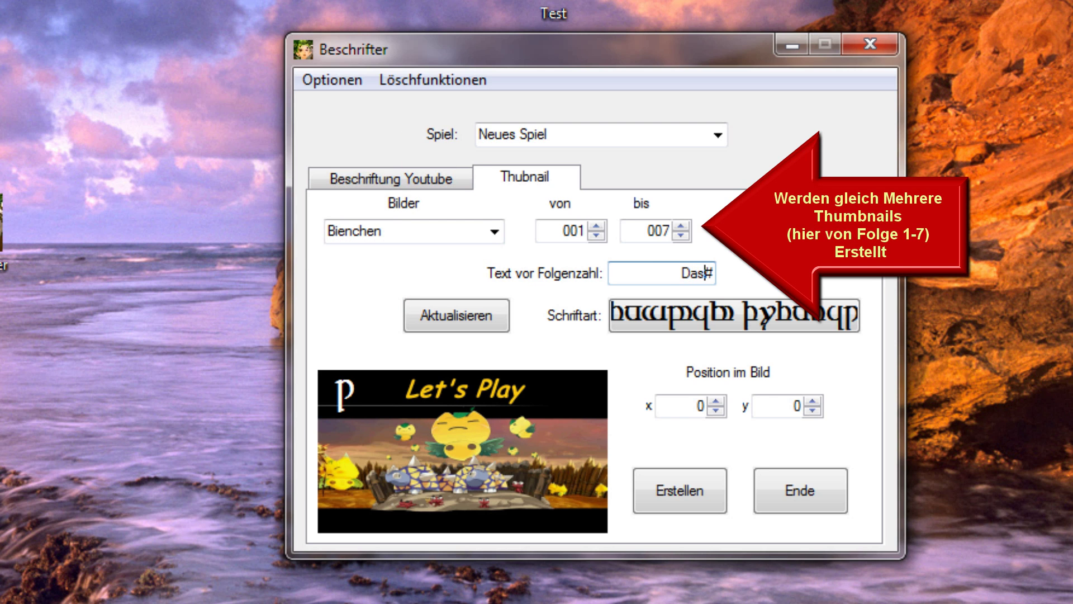
type(" ist e")
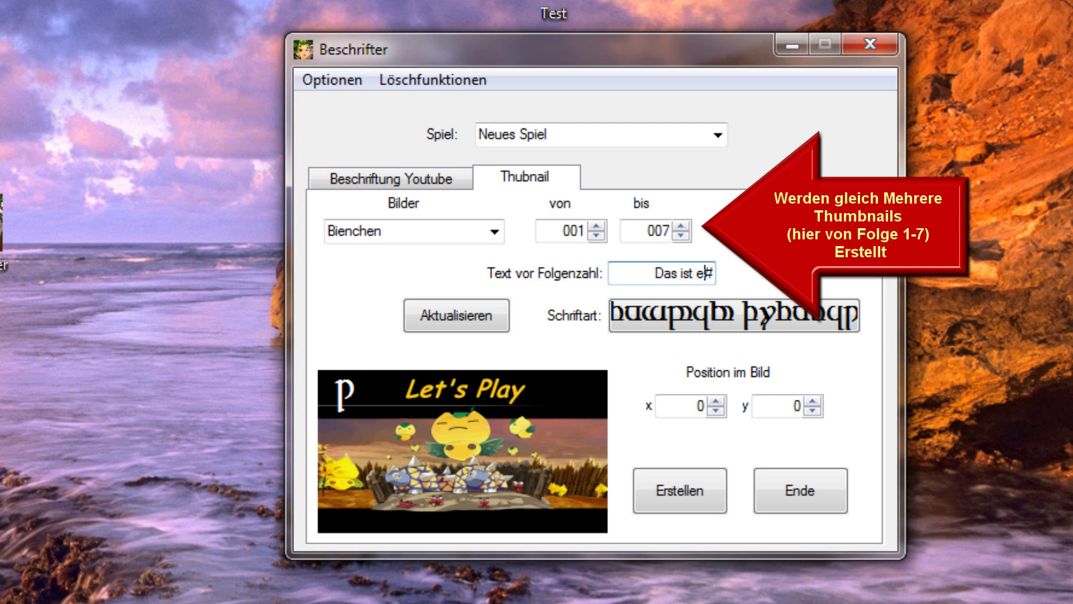
type("intesr #")
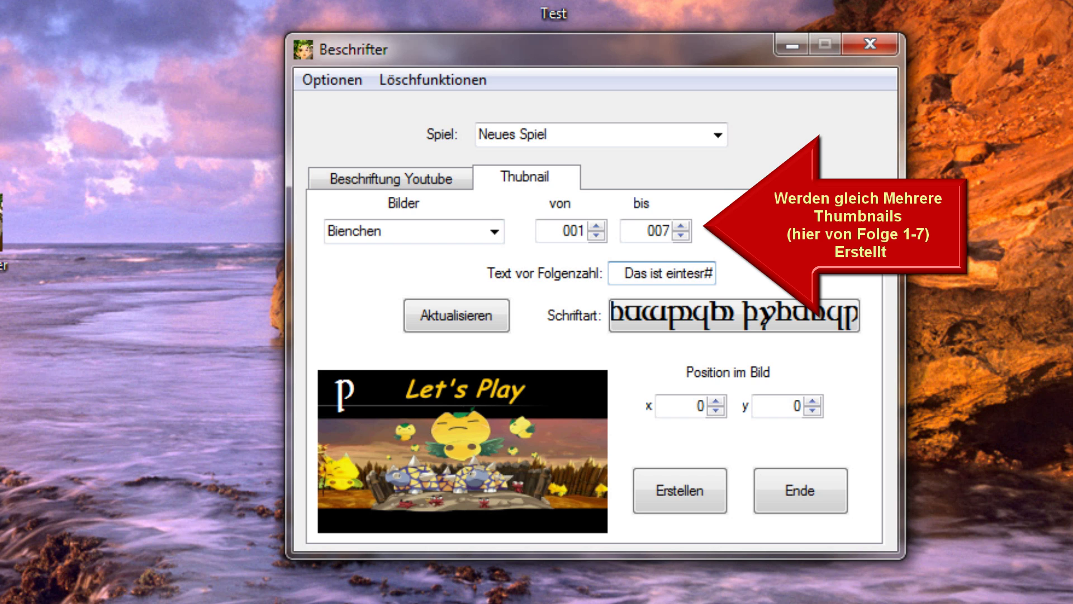
key("Left")
left_click(456, 315)
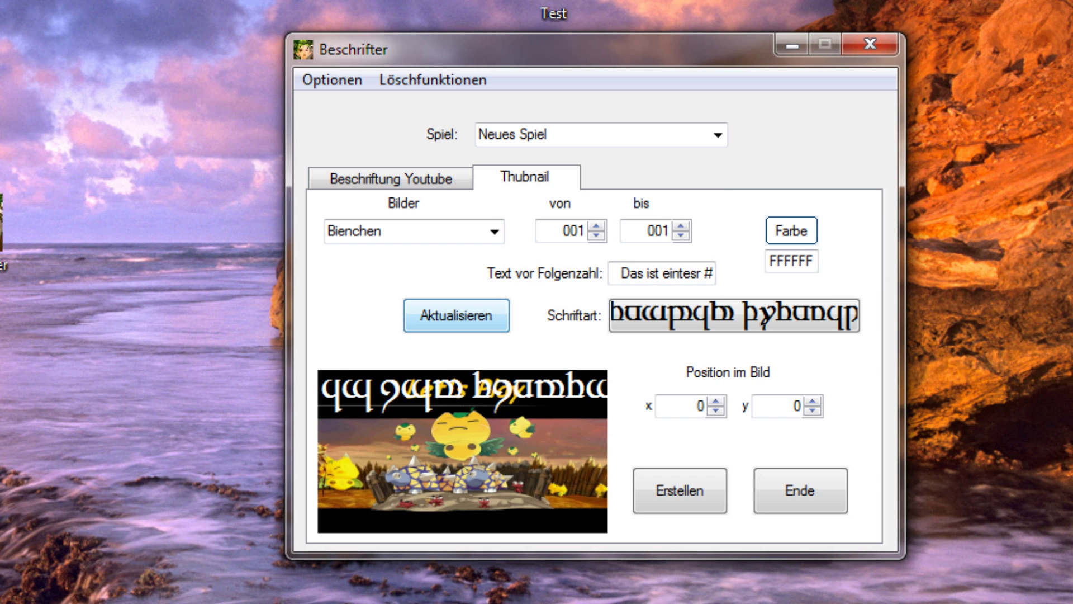
Set the caption's y position in the picture to 12.
left_click(812, 401)
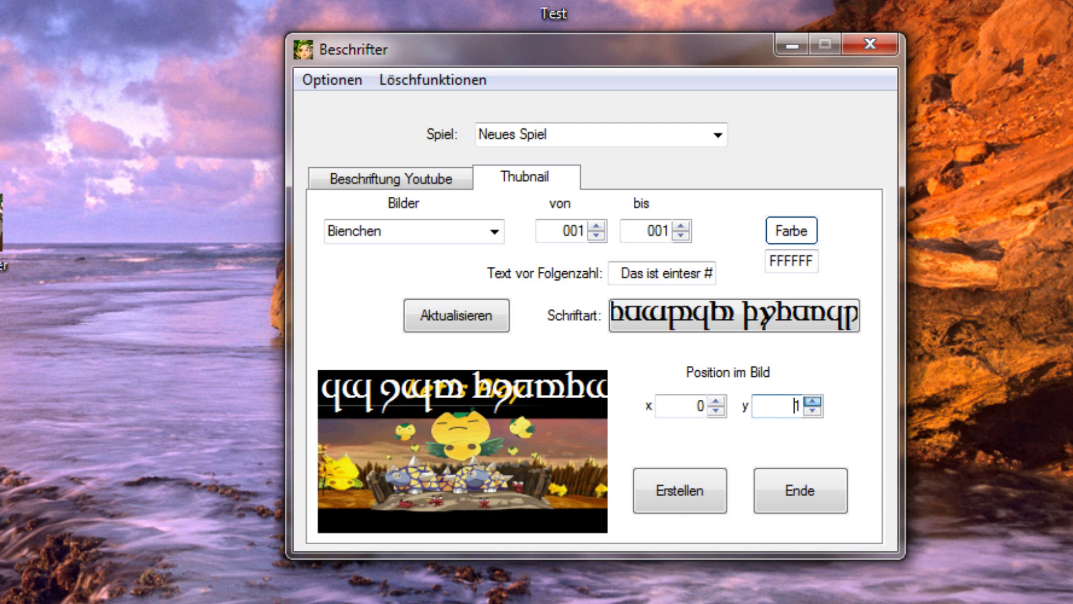
left_click_drag(812, 401, 812, 401)
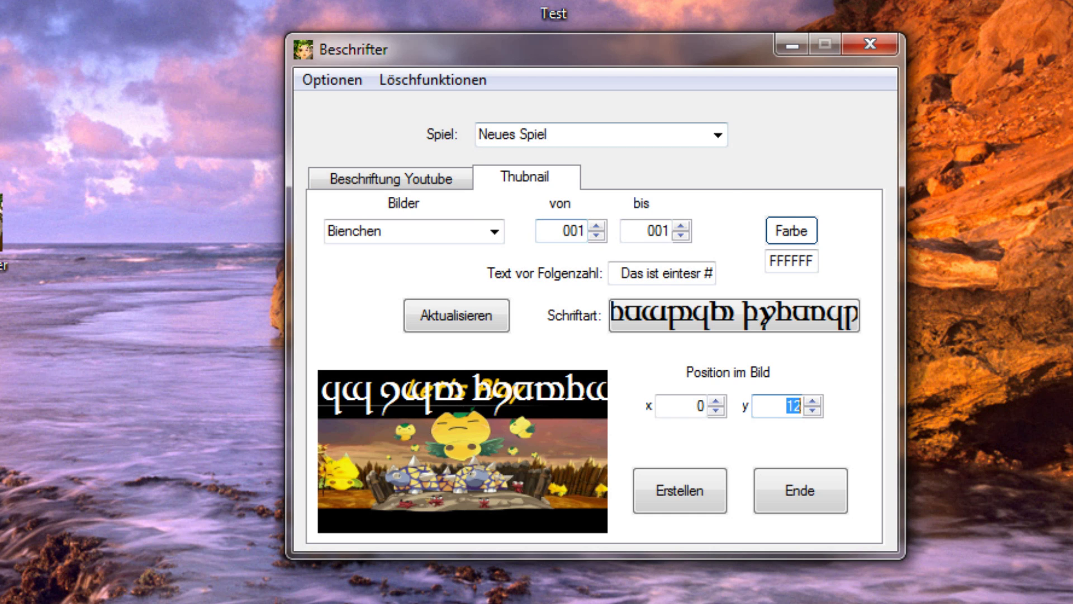
Load the game Mass Effect, set the last episode to 108 and create the thumbnails for episodes 097 to 108.
left_click(718, 135)
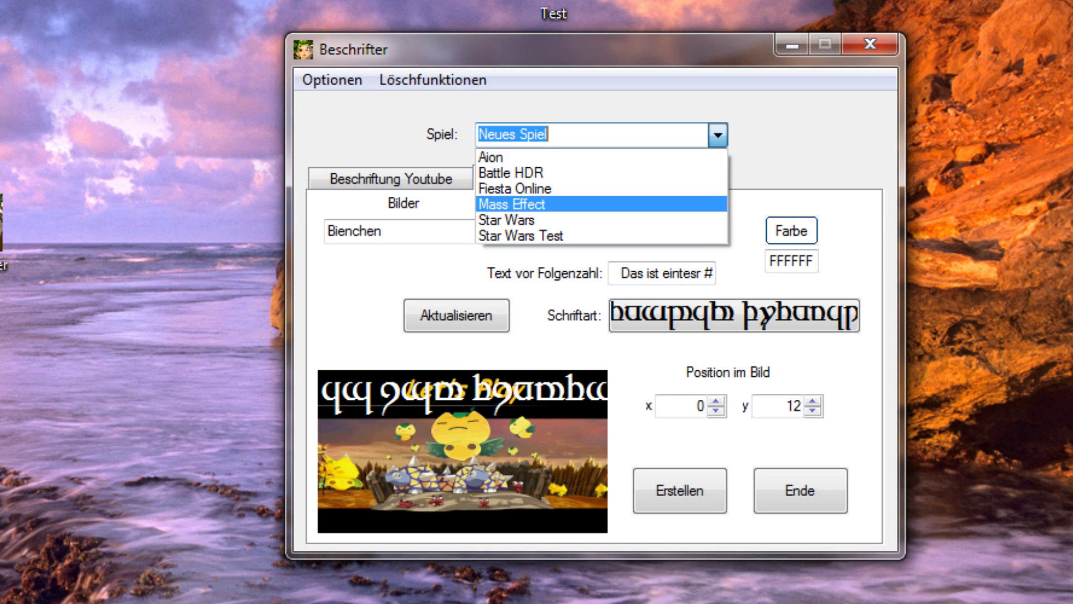
left_click(511, 204)
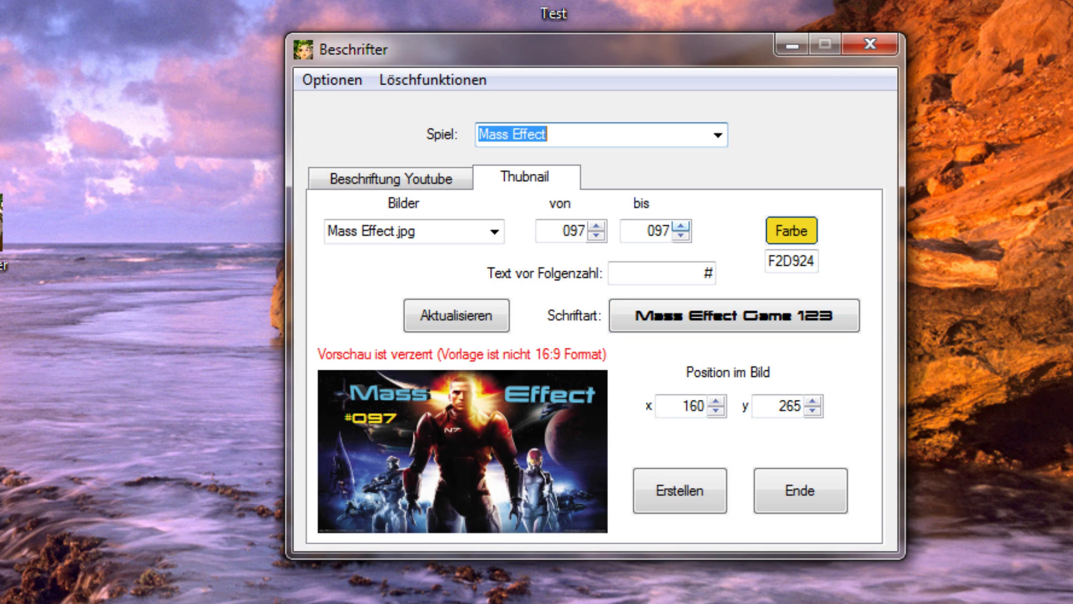
left_click_drag(681, 226, 681, 226)
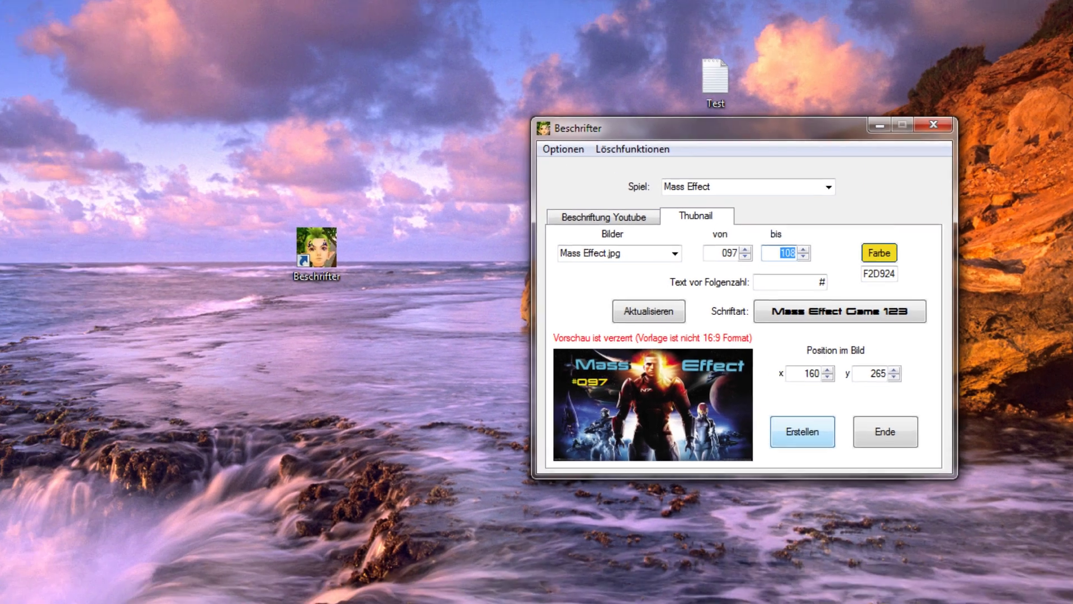
left_click(679, 490)
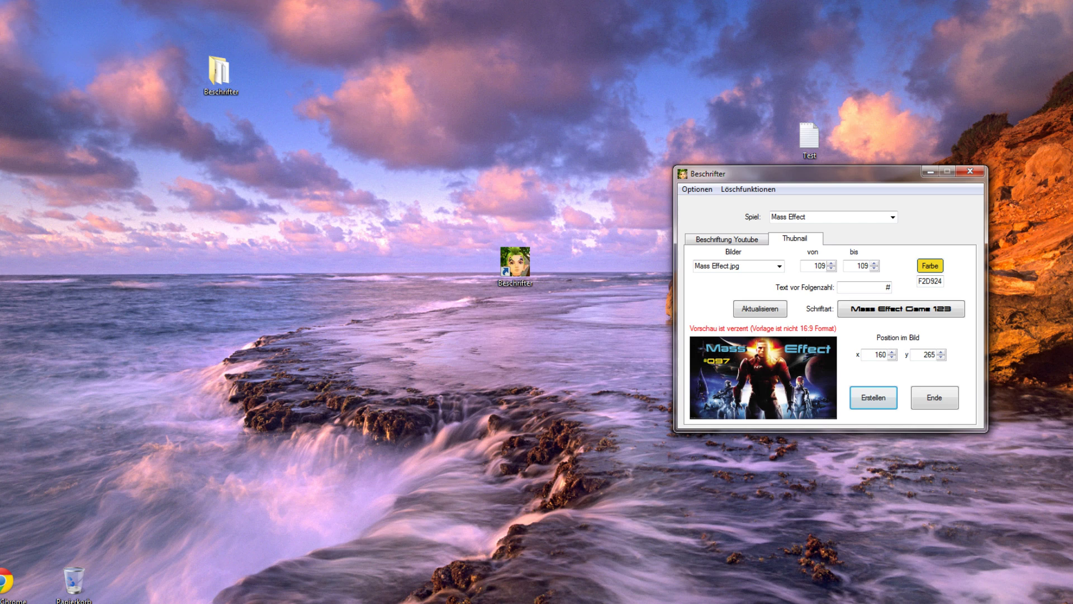
Open the Thubnails folder inside the desktop Beschrifter folder and select the Mass Effect097 thumbnail for checking.
double_click(219, 72)
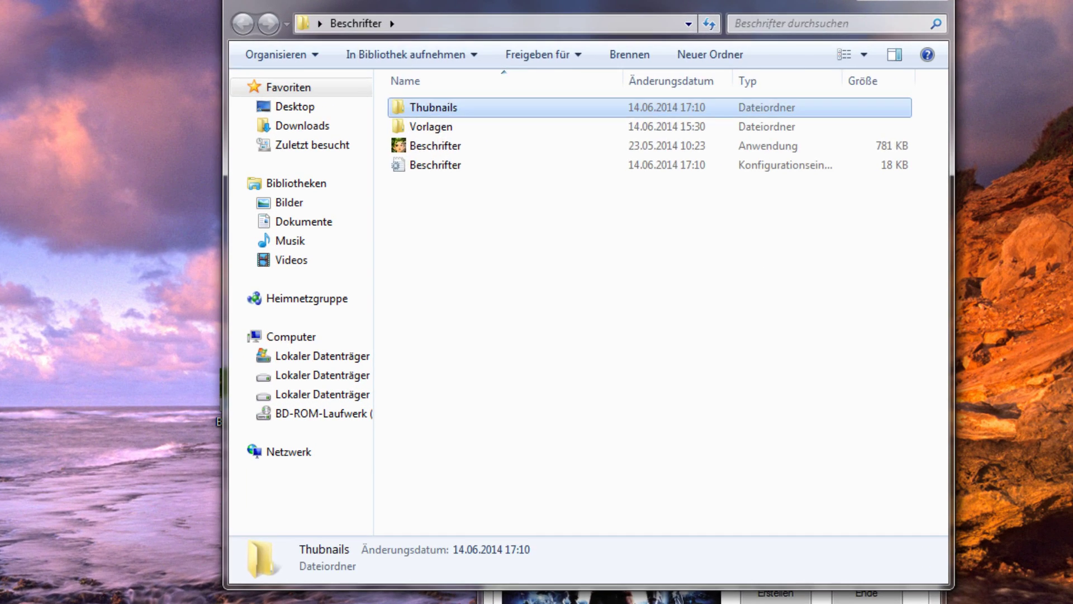
double_click(433, 107)
left_click(546, 140)
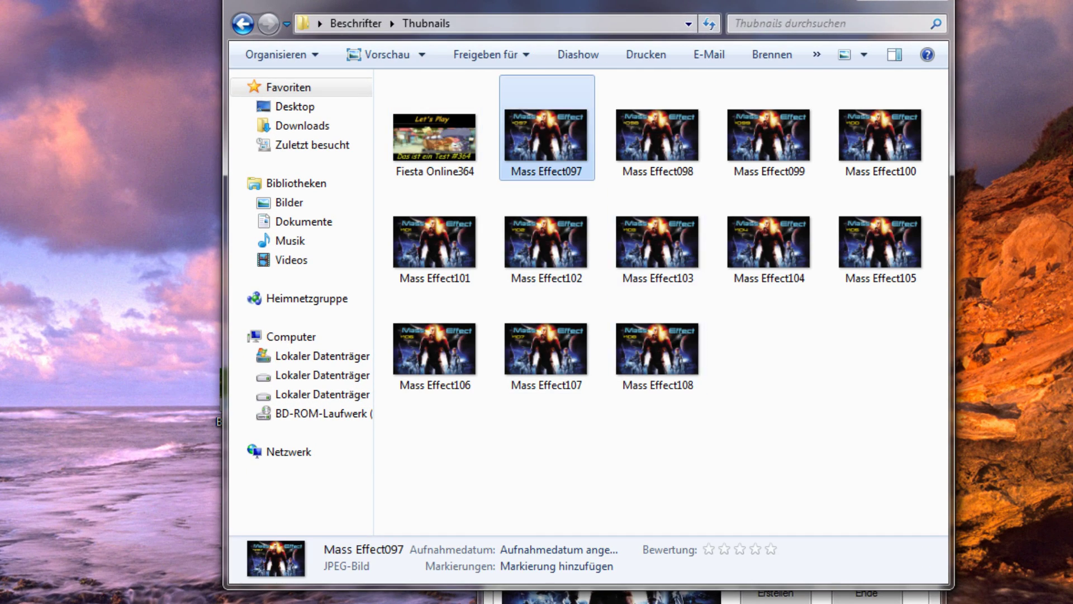
Select the Mass Effect108 thumbnail for checking, close the Thubnails folder and refresh the preview in Beschrifter.
left_click(658, 349)
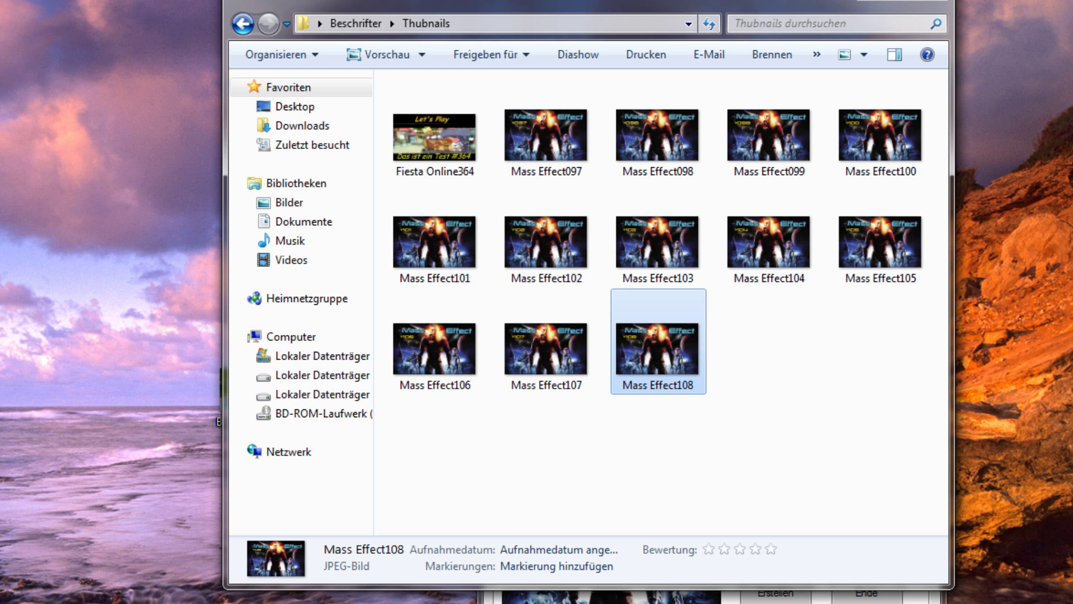
left_click(869, 1)
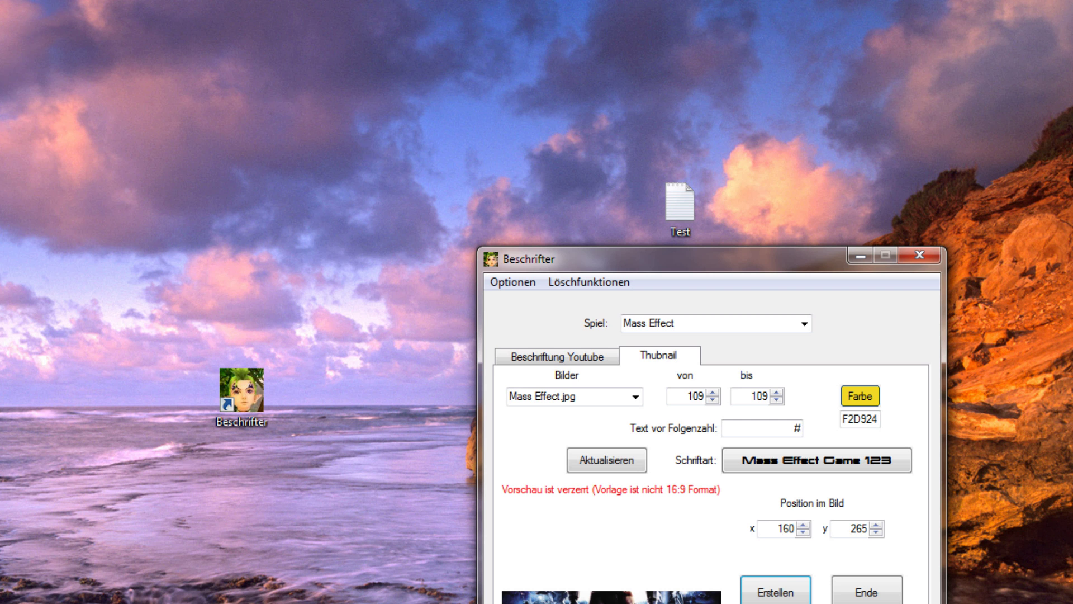
left_click(606, 459)
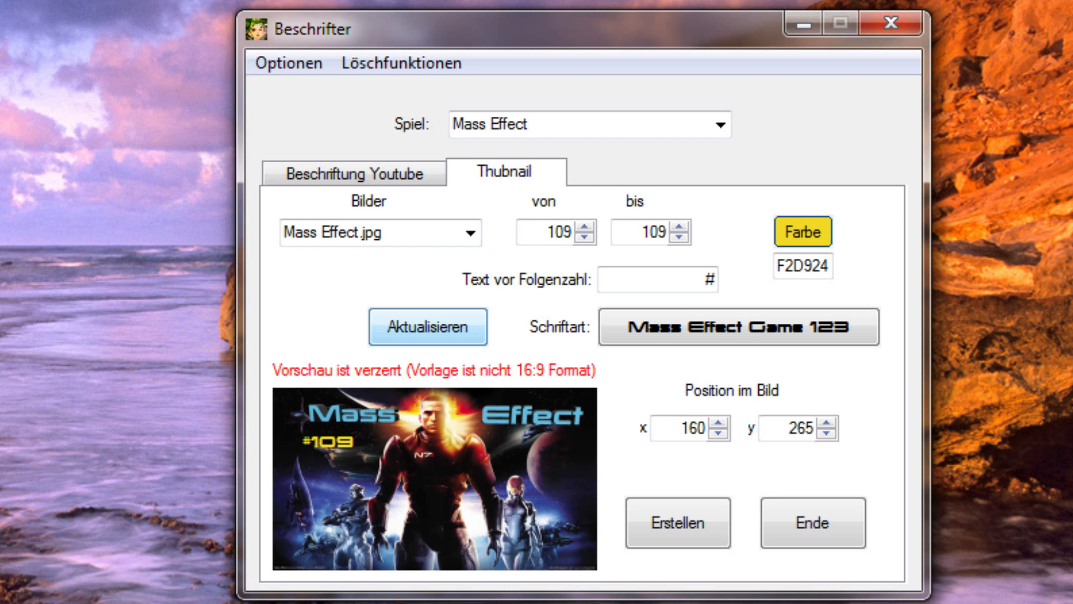
Activate the Titel mode for YouTube captioning and insert "Let's Play Mass Effect #097 -" as the video's title.
left_click(354, 174)
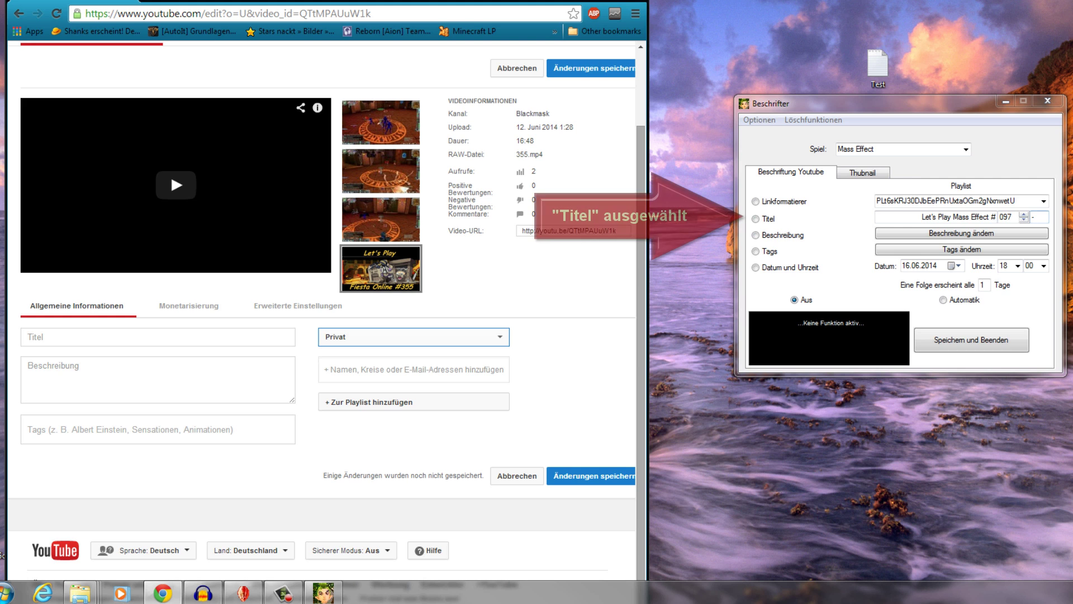
left_click(756, 219)
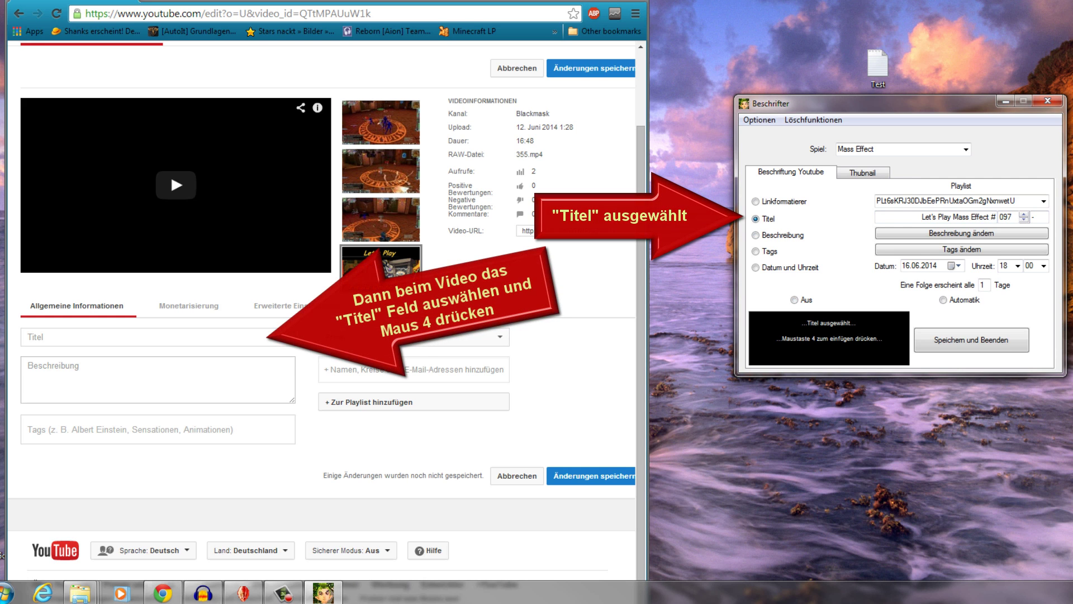
left_click(157, 337)
type("Let's Play Mass Effect #097 -")
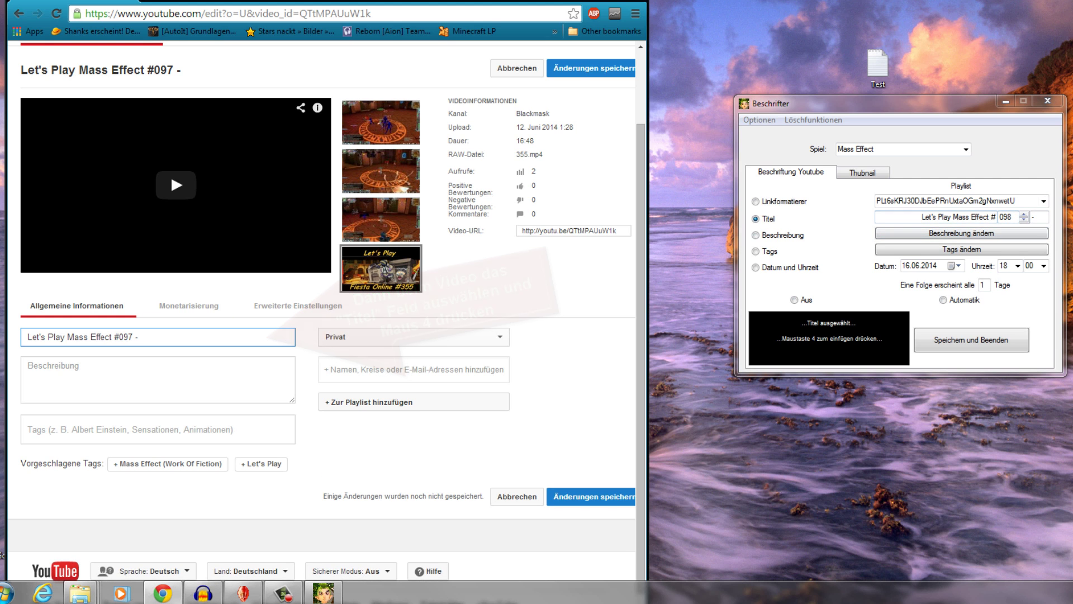
View the stored Mass Effect description and tags in their editors without saving changes.
left_click(962, 234)
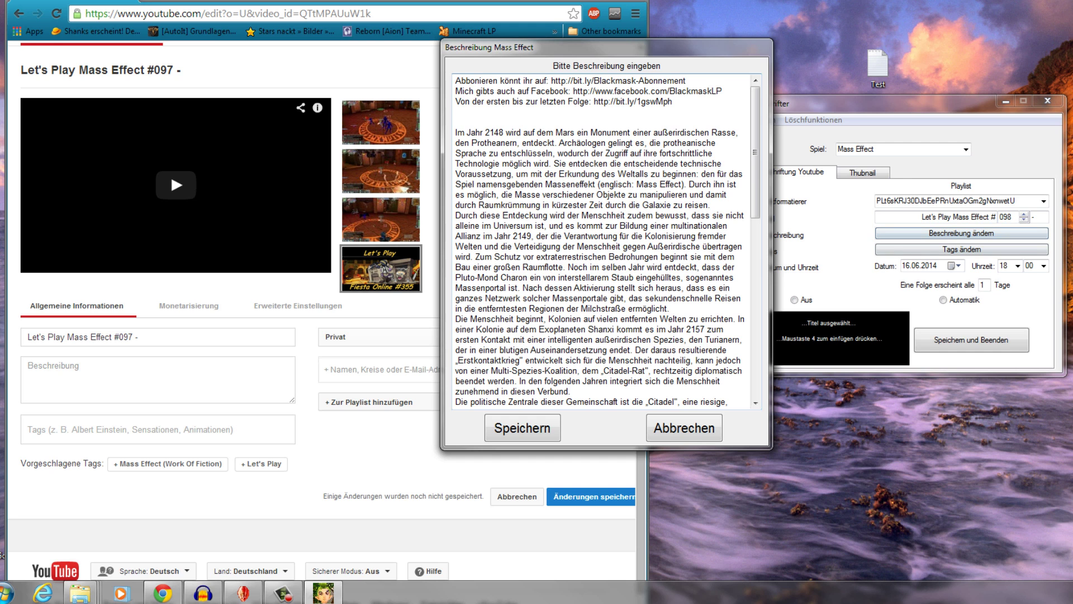
left_click(684, 427)
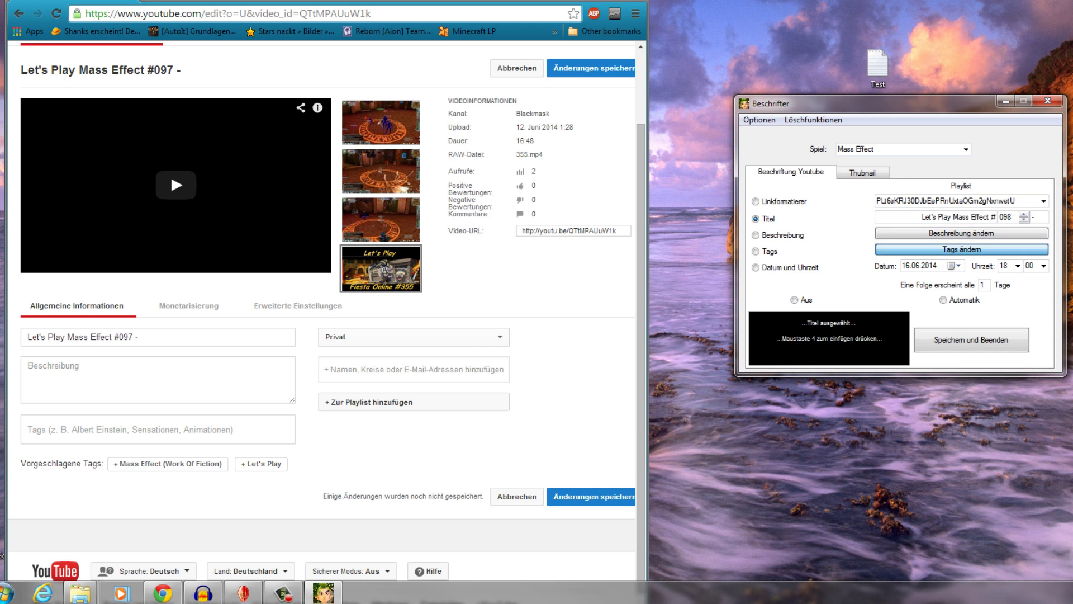
left_click(961, 250)
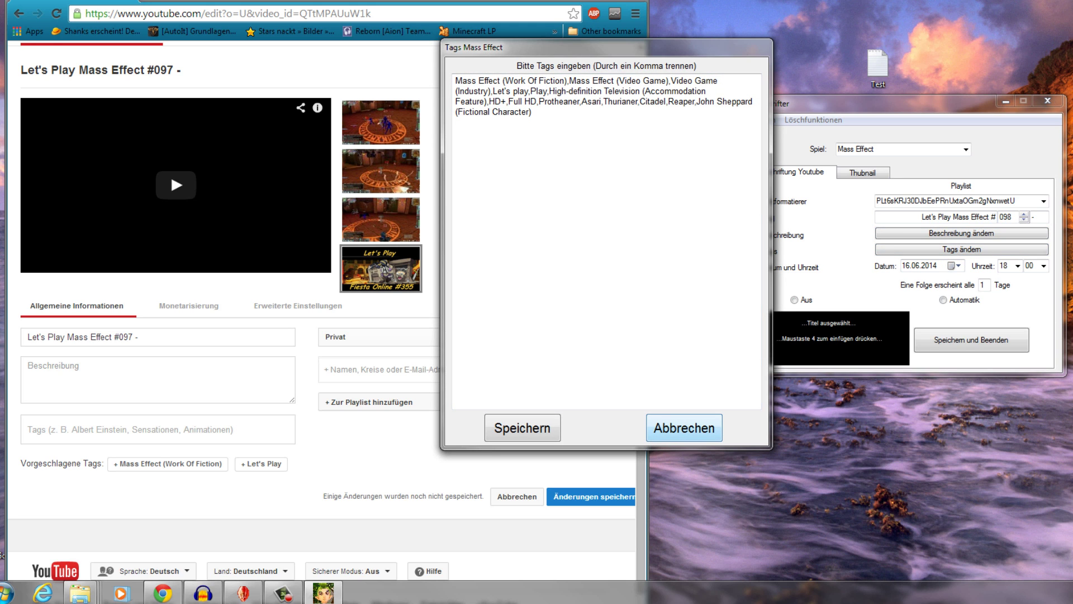
left_click(684, 427)
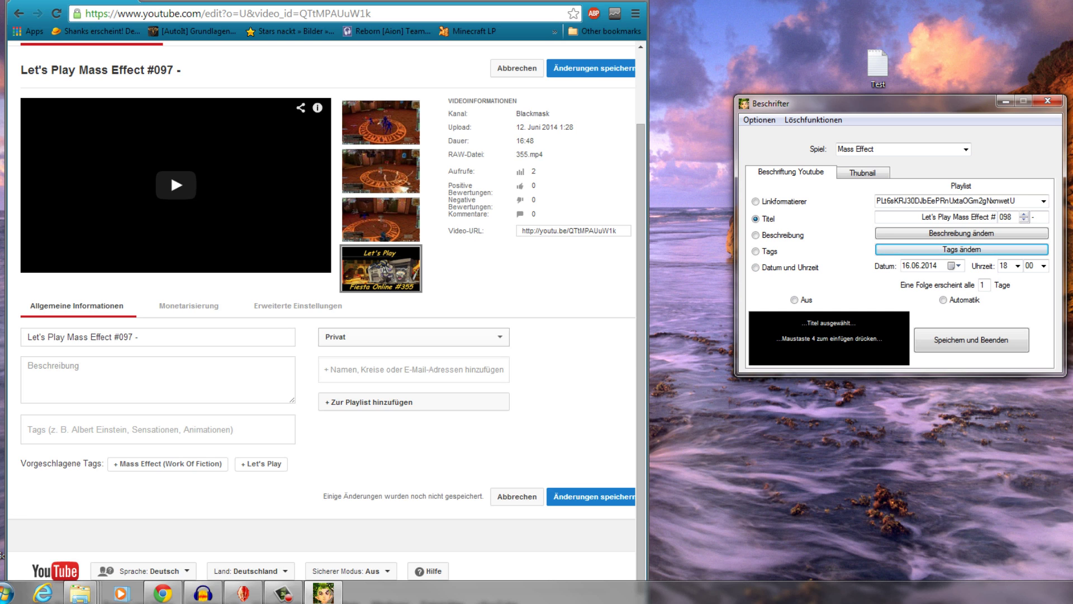
Try the video's Planmäßig visibility with its publication date calendar and return the visibility to Privat.
left_click(414, 337)
left_click(356, 382)
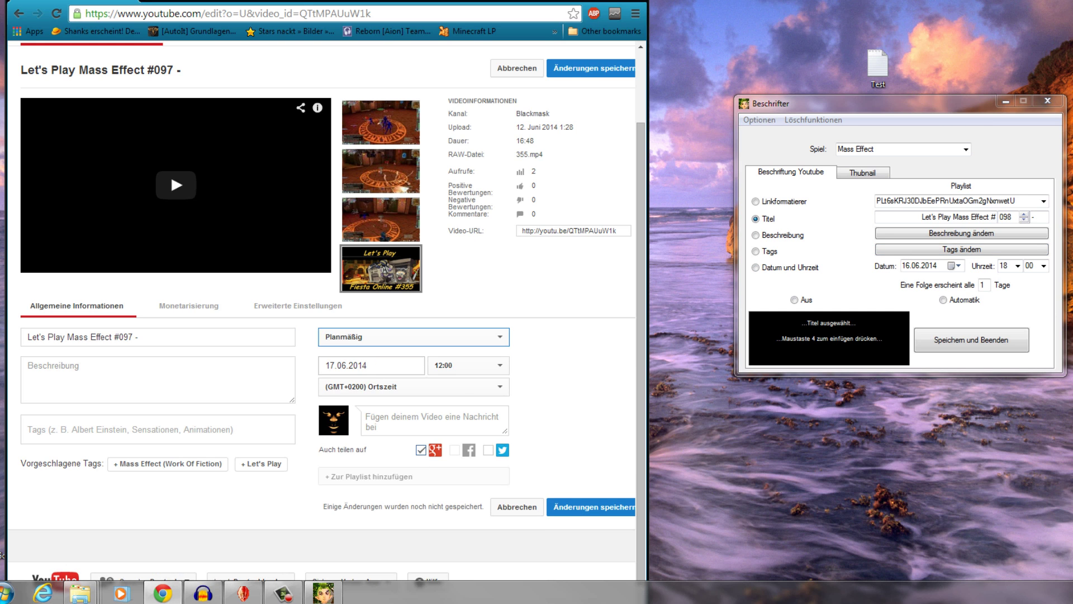
left_click(368, 365)
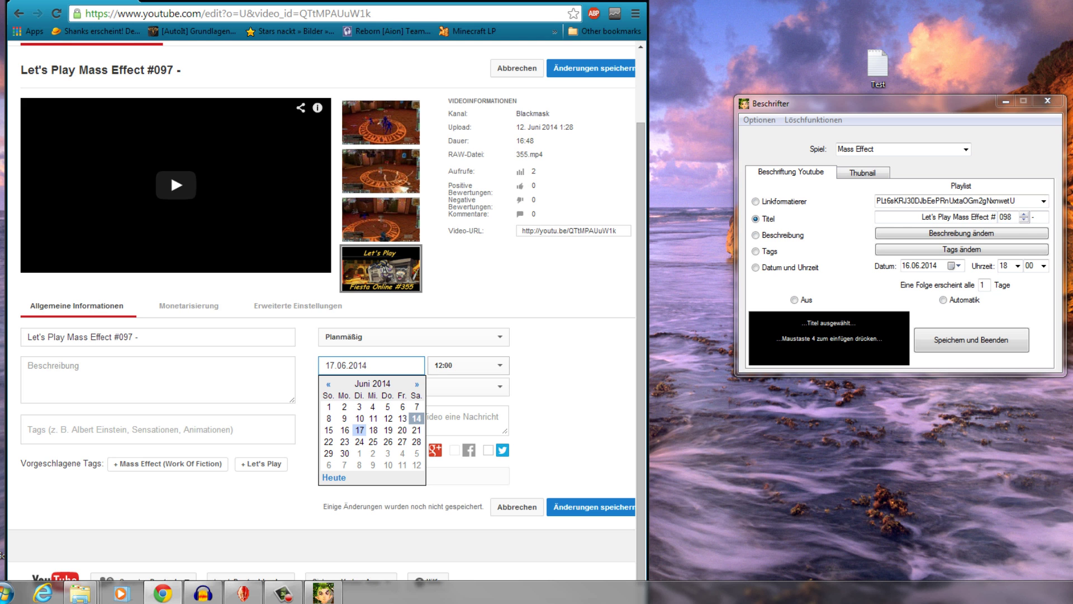
left_click(413, 337)
left_click(358, 372)
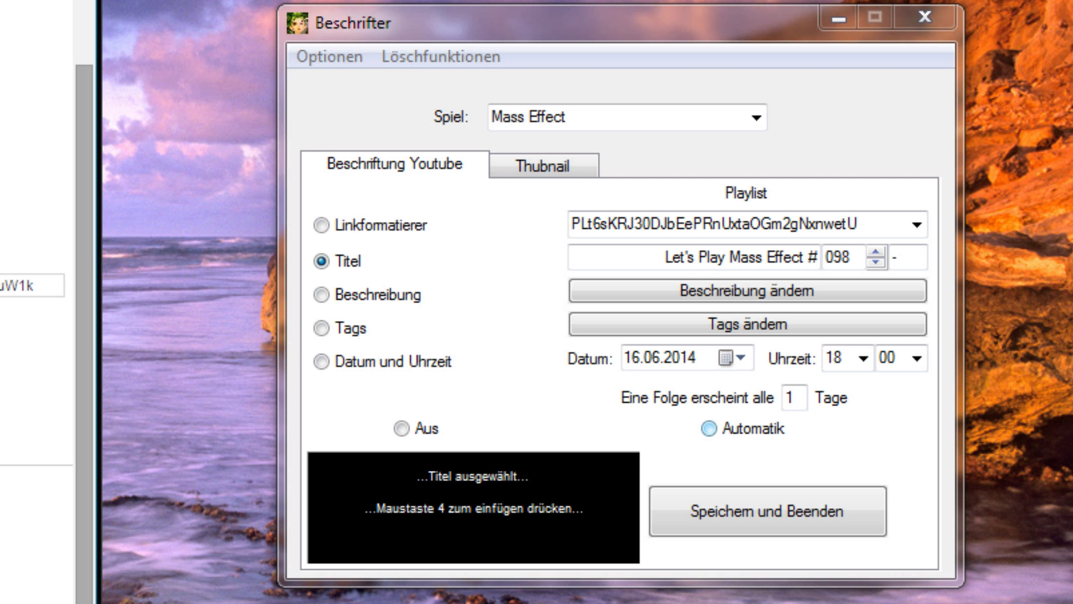
Activate the Automatik mode and fill the video's fields for "Let's Play Mass Effect #098 -", including description, tags and scheduling for 16.06.2014 at 18:00.
left_click(709, 428)
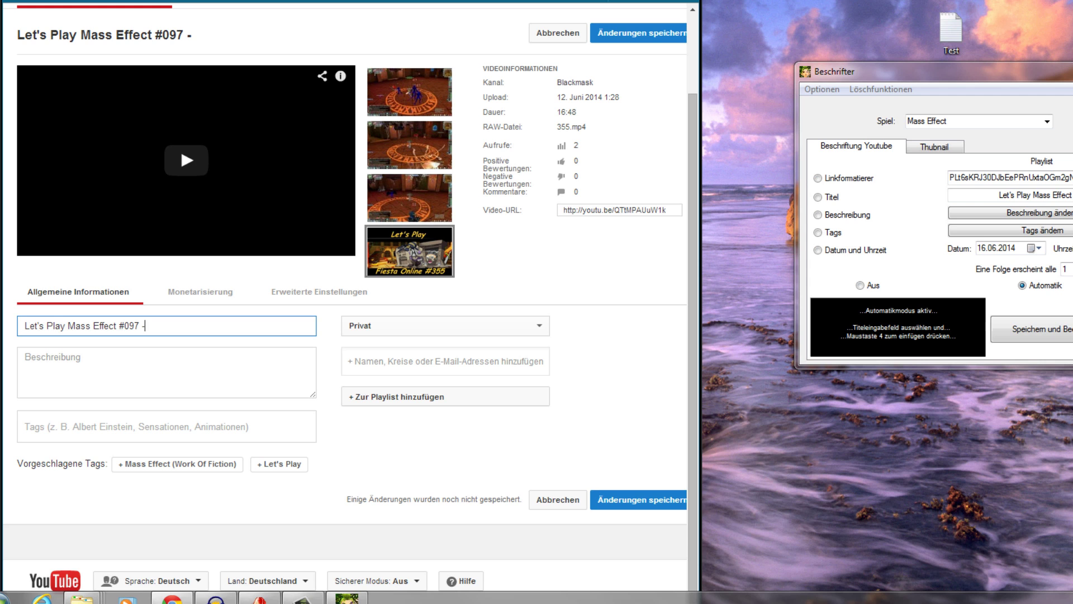
key("ctrl+a")
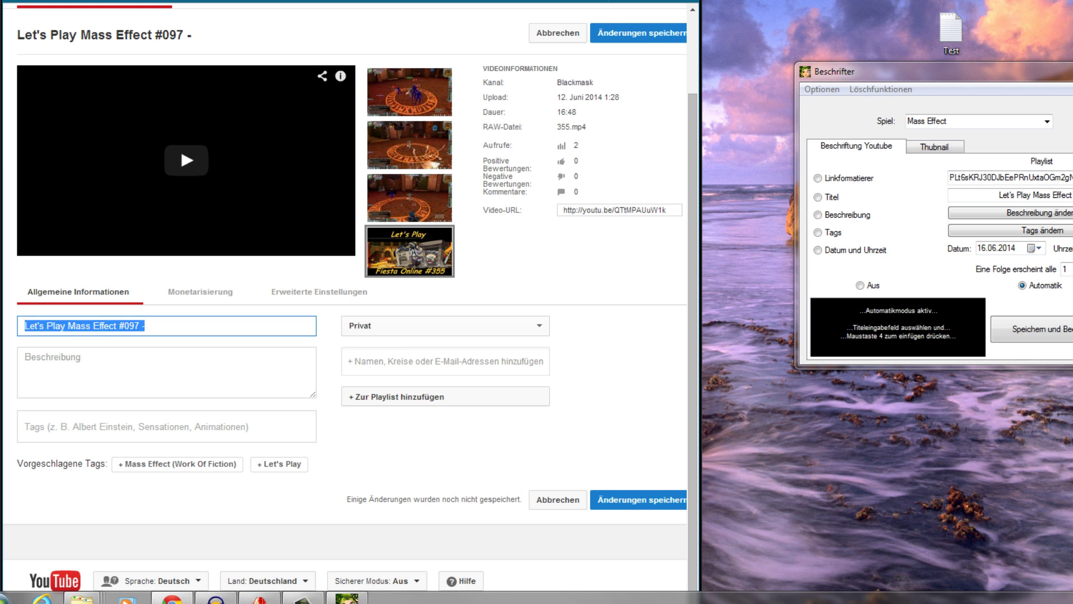
type("Let's Play Mass Effect #098 -")
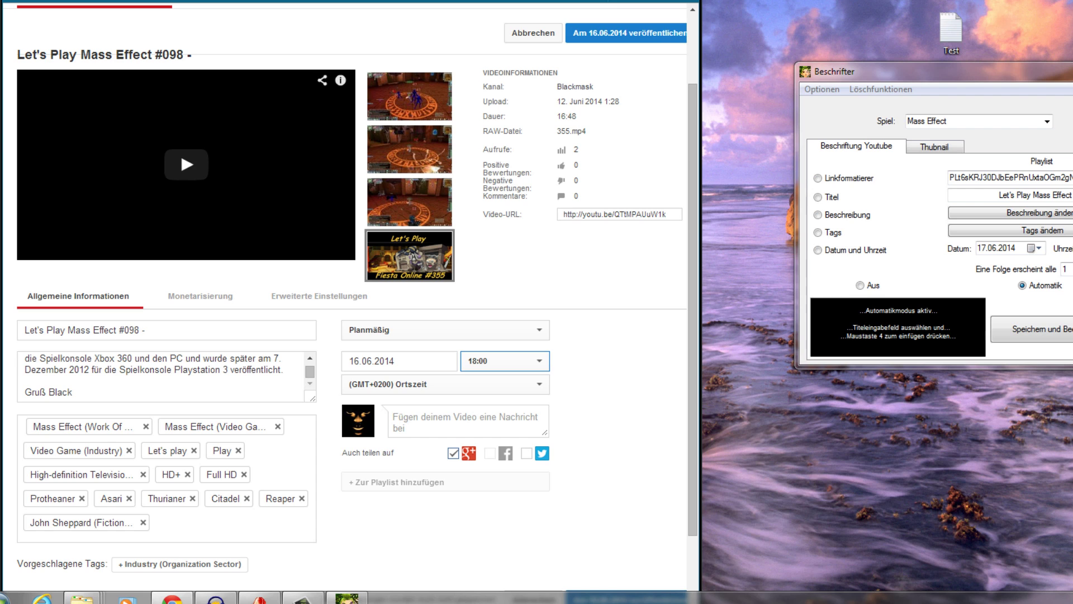
Activate the Linkformatierer mode and append "Das ist ein Beispiel" to the video's title.
mouse_move(409, 255)
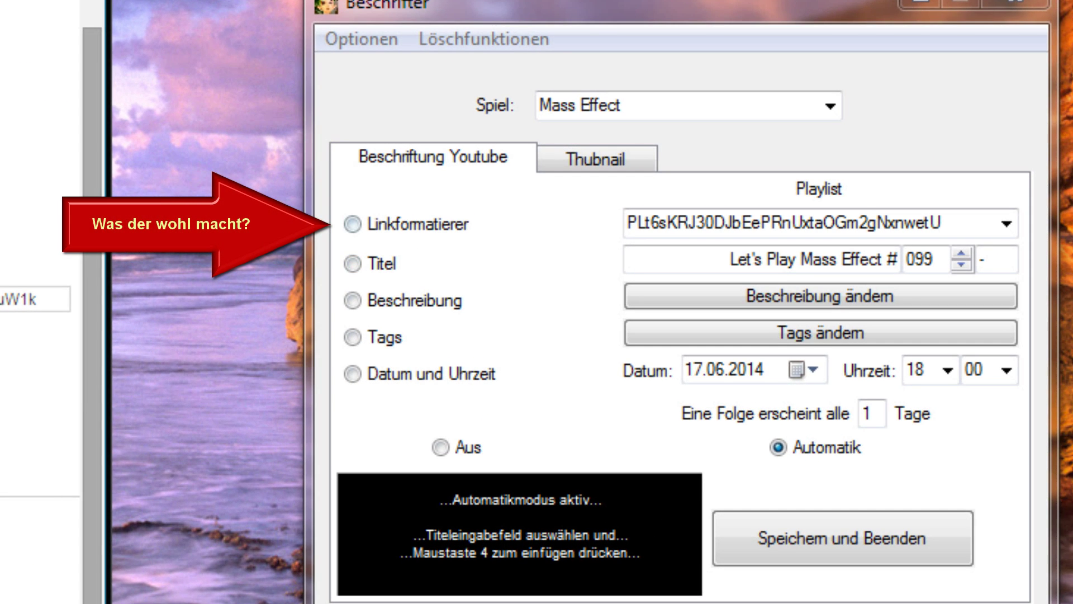
left_click(352, 225)
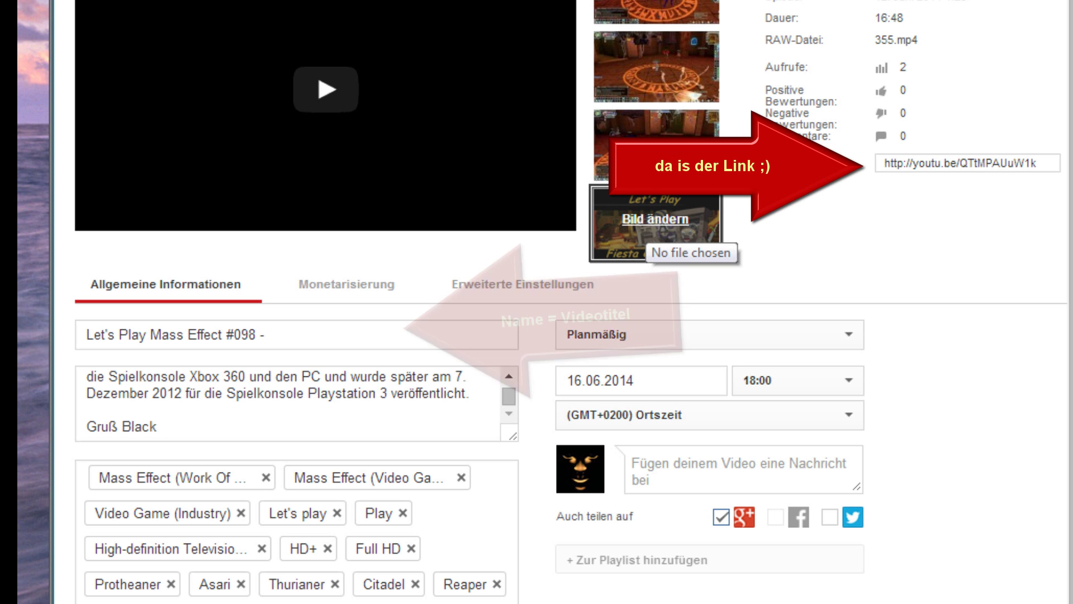
left_click(265, 334)
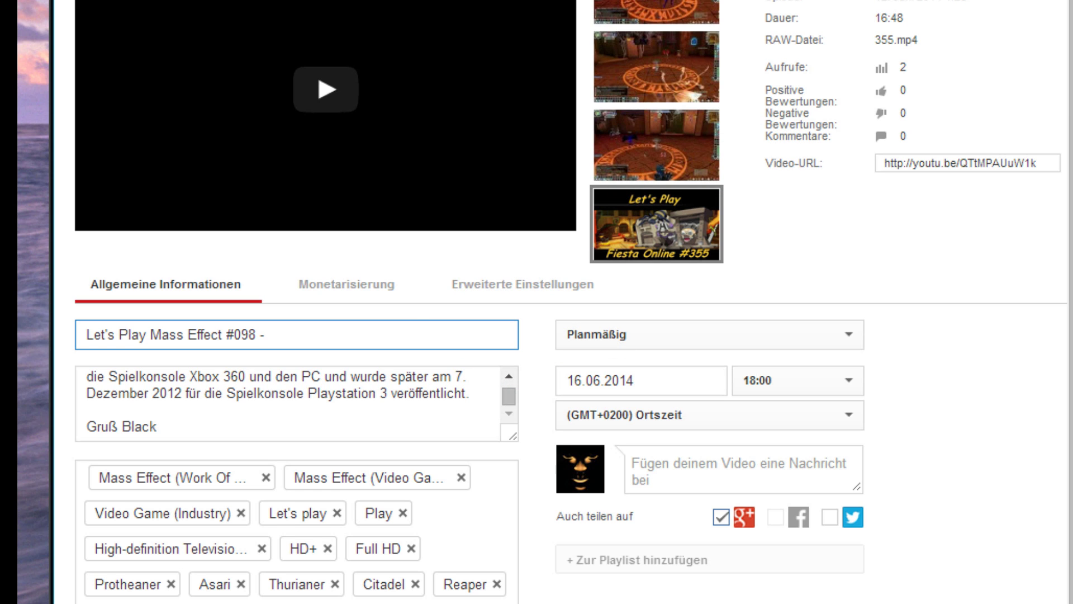
type("Das ist ein Beispiel")
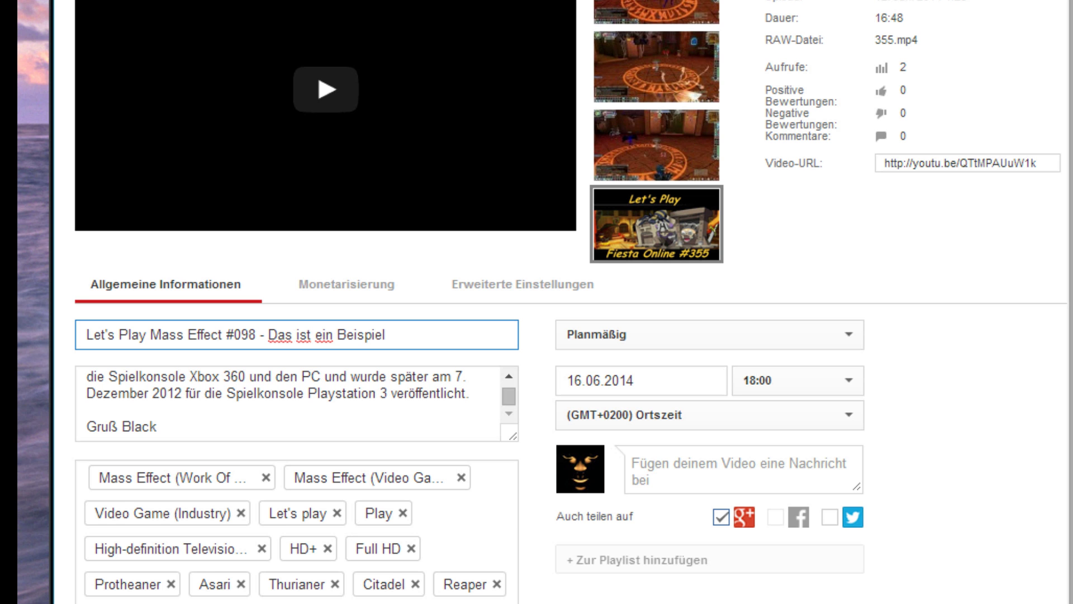
Open the Test text file, return to Beschrifter and look at the playlist choices for Mass Effect.
left_click(995, 335)
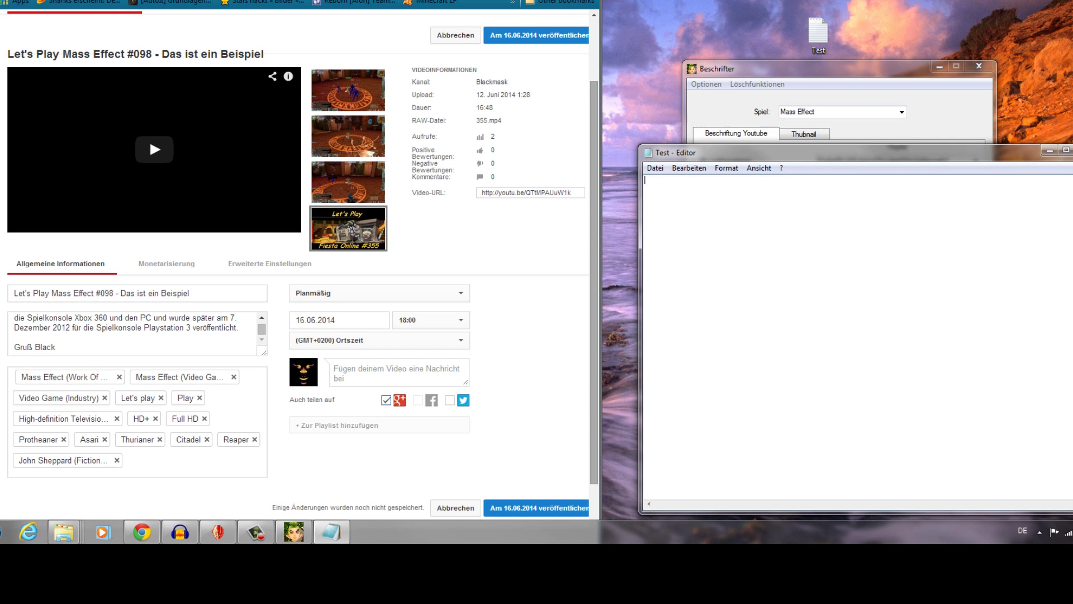
left_click(861, 94)
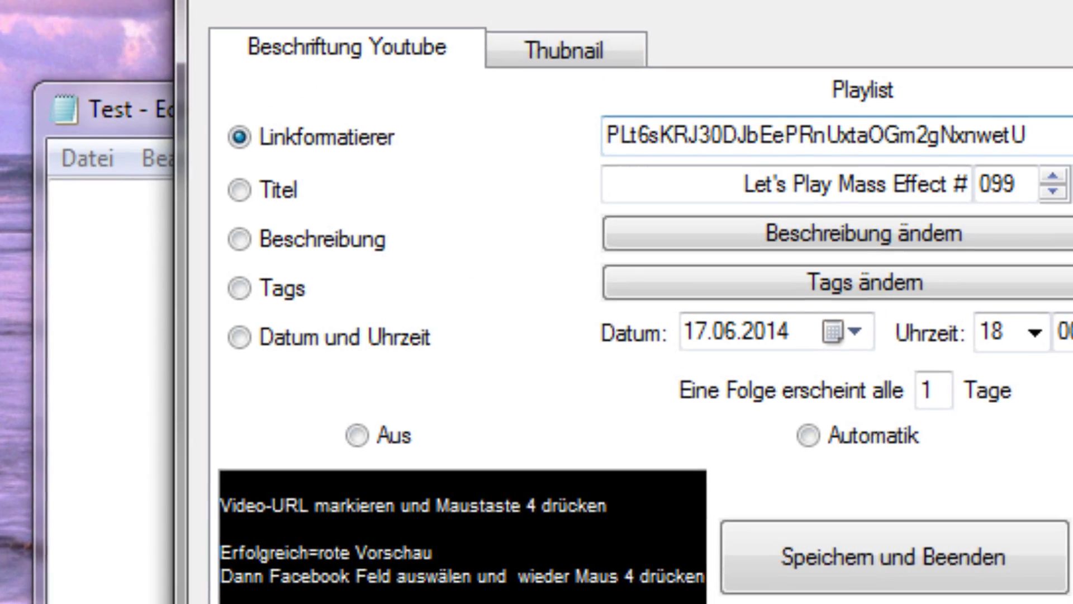
left_click(1006, 325)
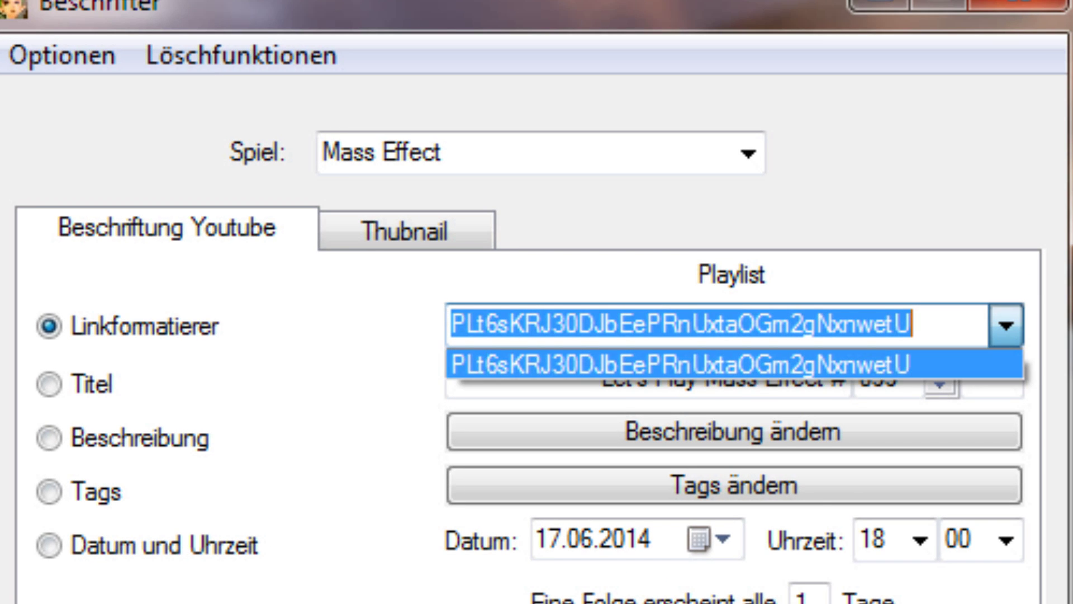
left_click(1006, 326)
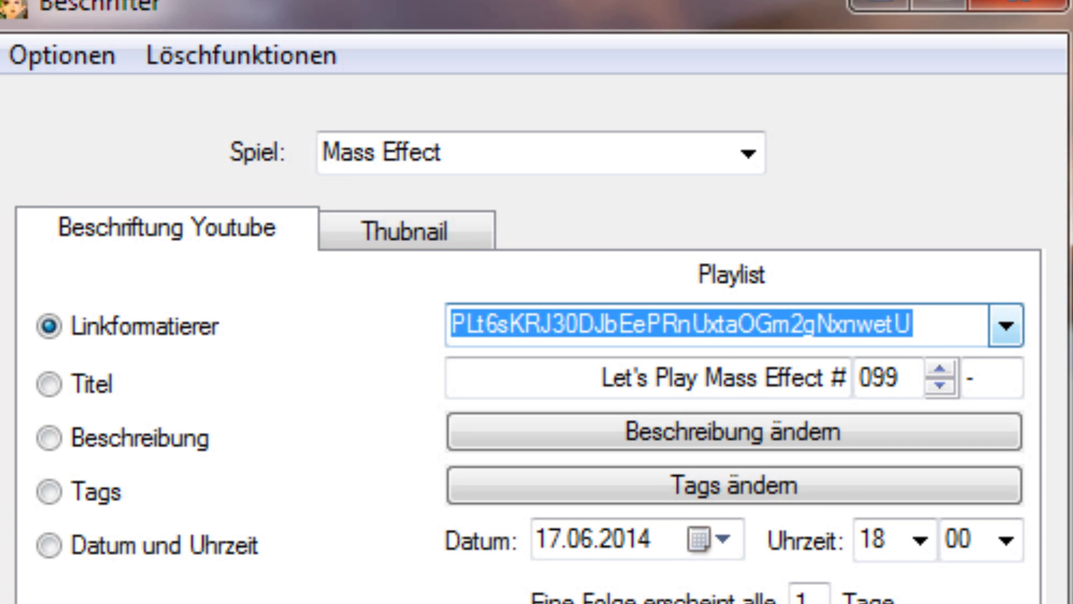
Switch the loaded game to Fiesta Online after leafing through the other stored games.
left_click(748, 154)
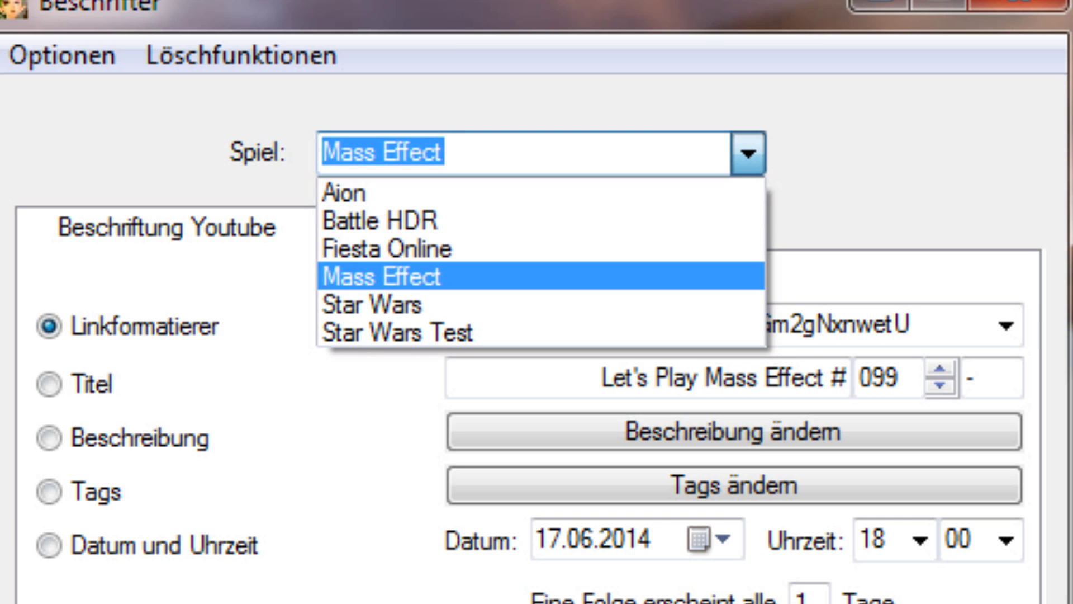
key("Down")
key("Down")
key("Up")
key("Up")
key("Up")
key("Return")
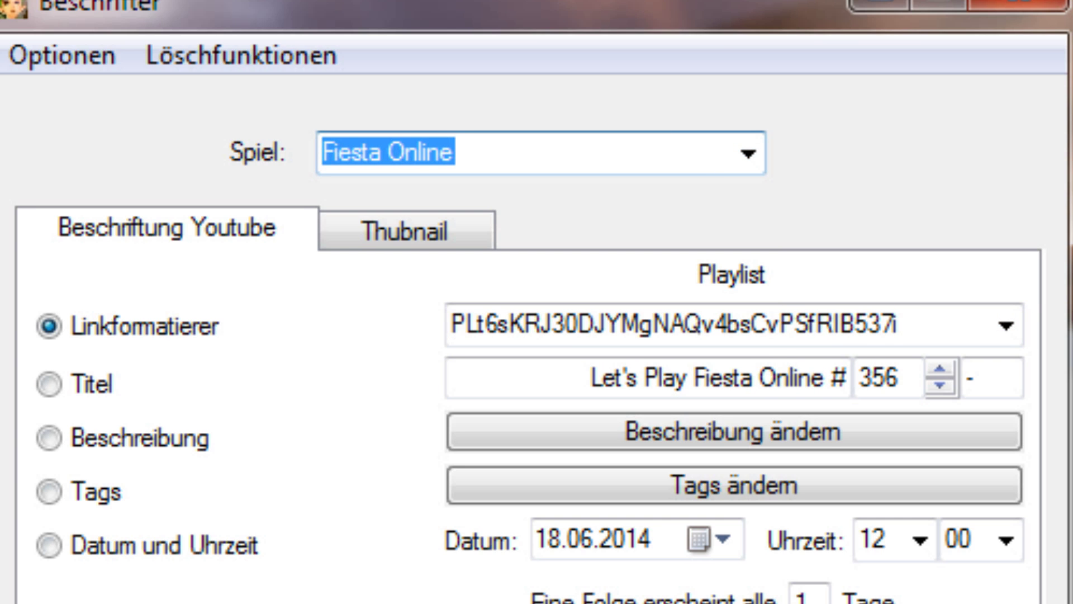
key("Down")
key("Down")
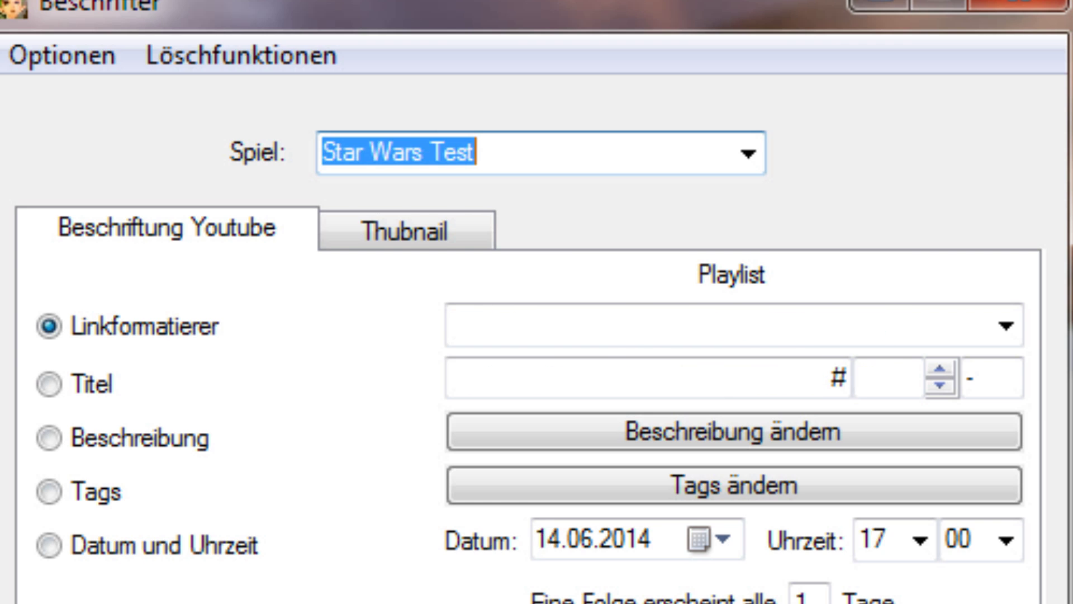
key("Up")
key("Up")
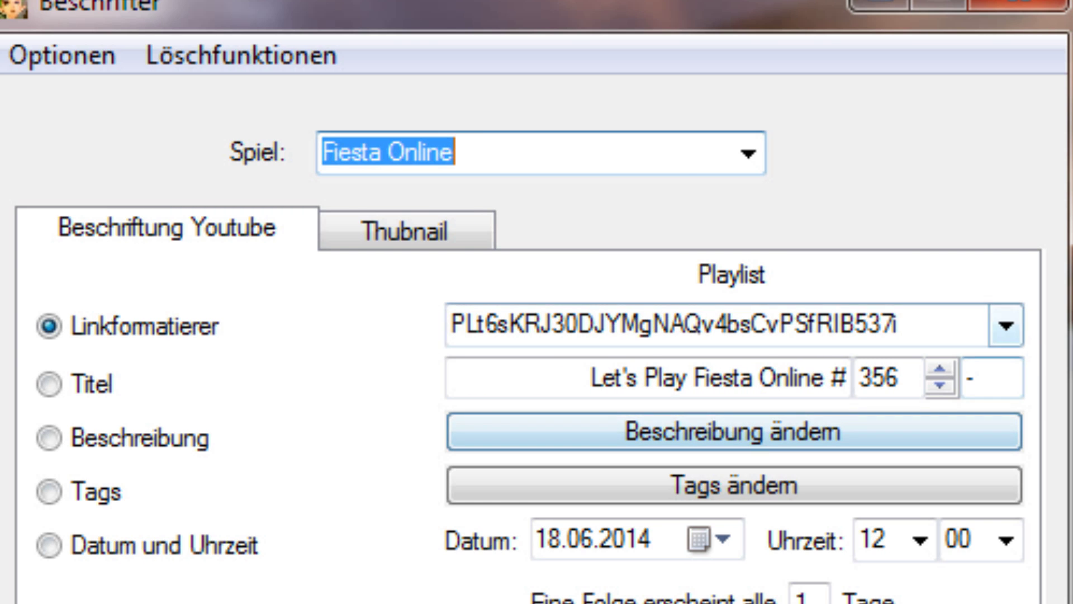
Look through the Fiesta Online playlists and choose PLt6sKRJ30DJYMgNAQv4bsCvPSfRIB537i.
key("Tab")
key("F4")
key("Up")
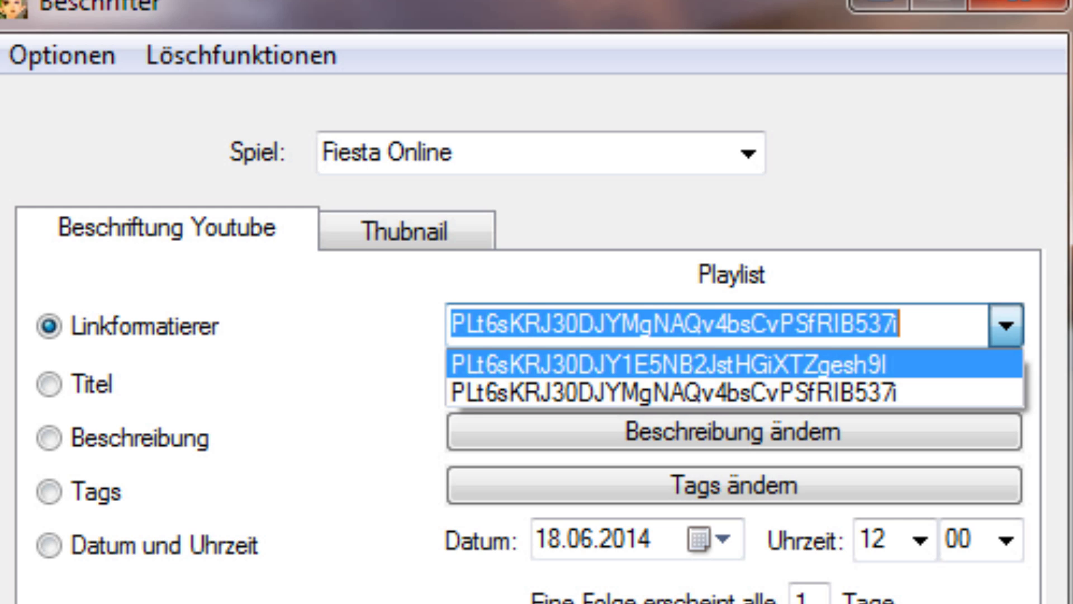
key("Down")
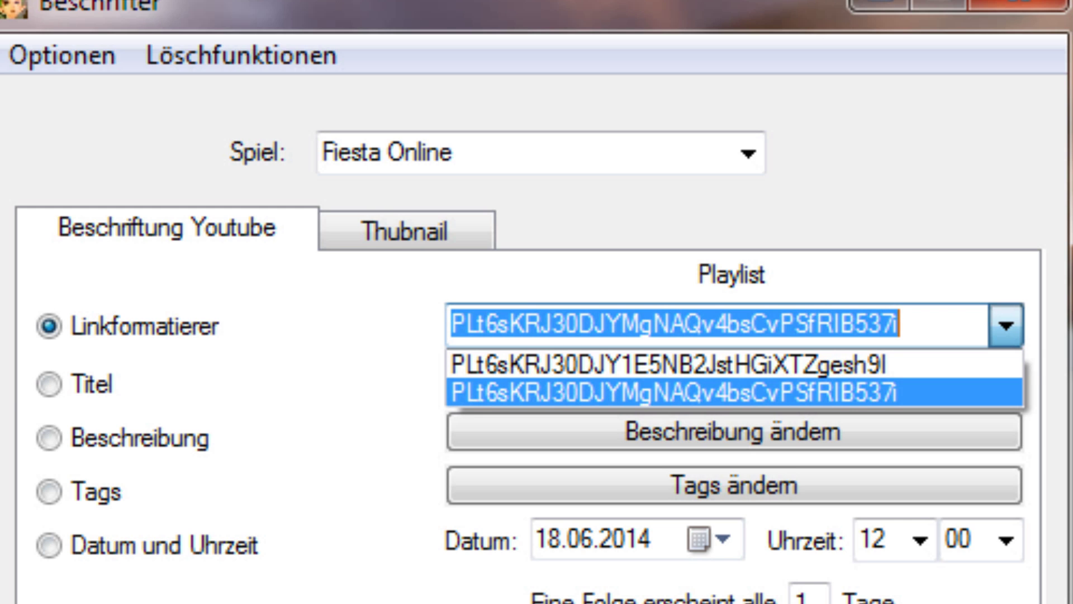
key("Return")
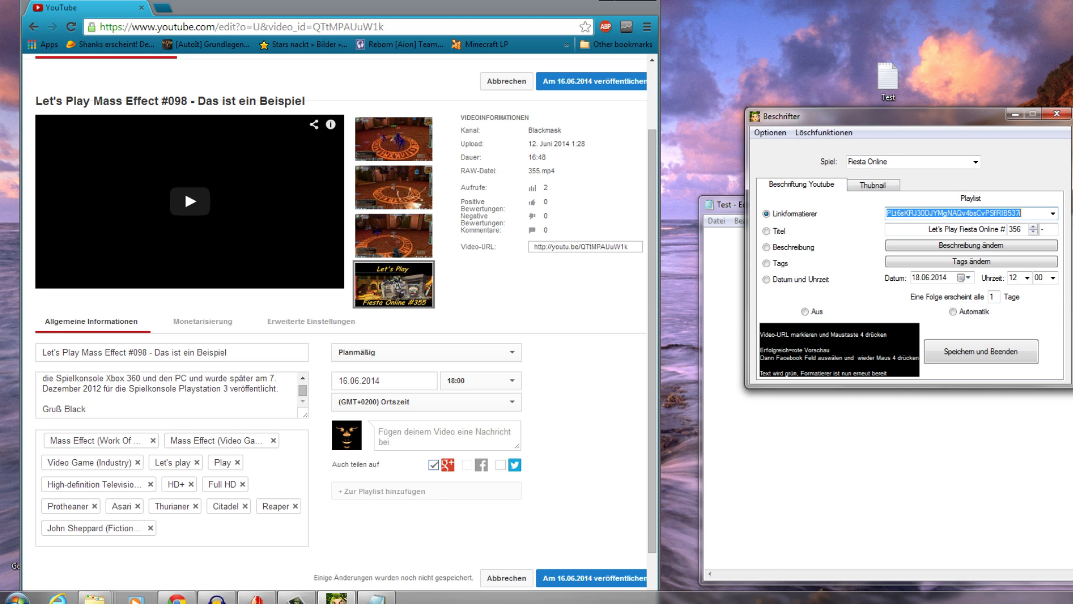
Capture the video's URL with the Linkformatierer and insert the formatted title and playlist link into the Test text file.
left_click(581, 246)
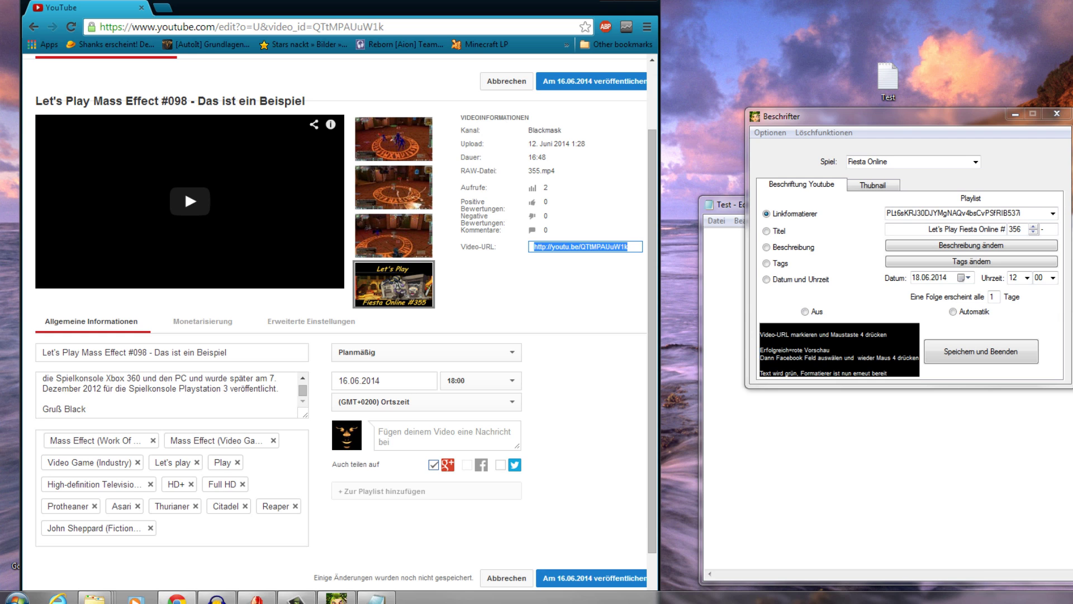
key("Tab")
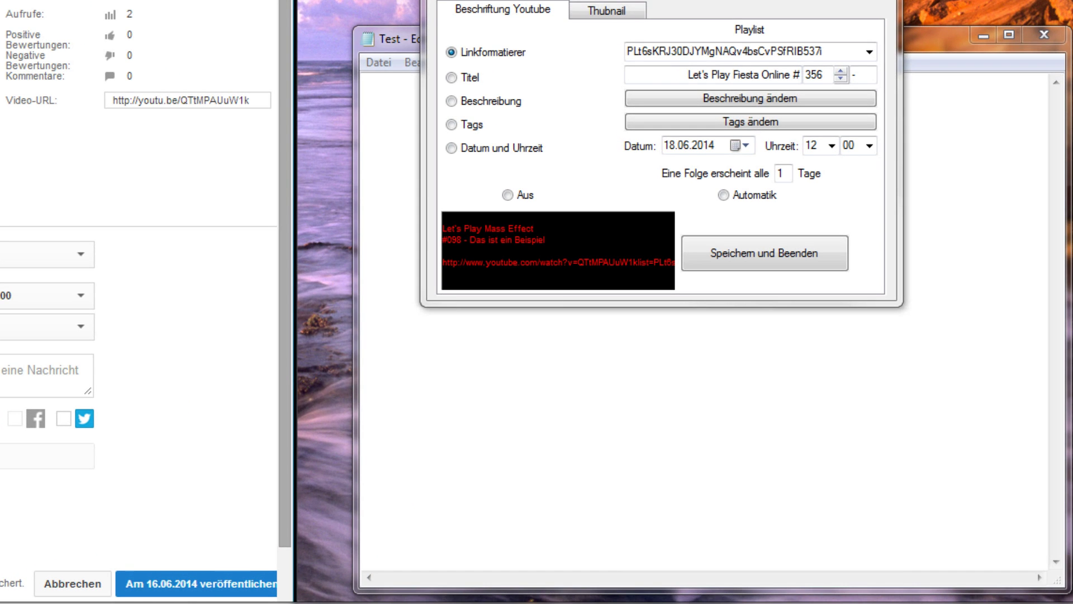
left_click(363, 82)
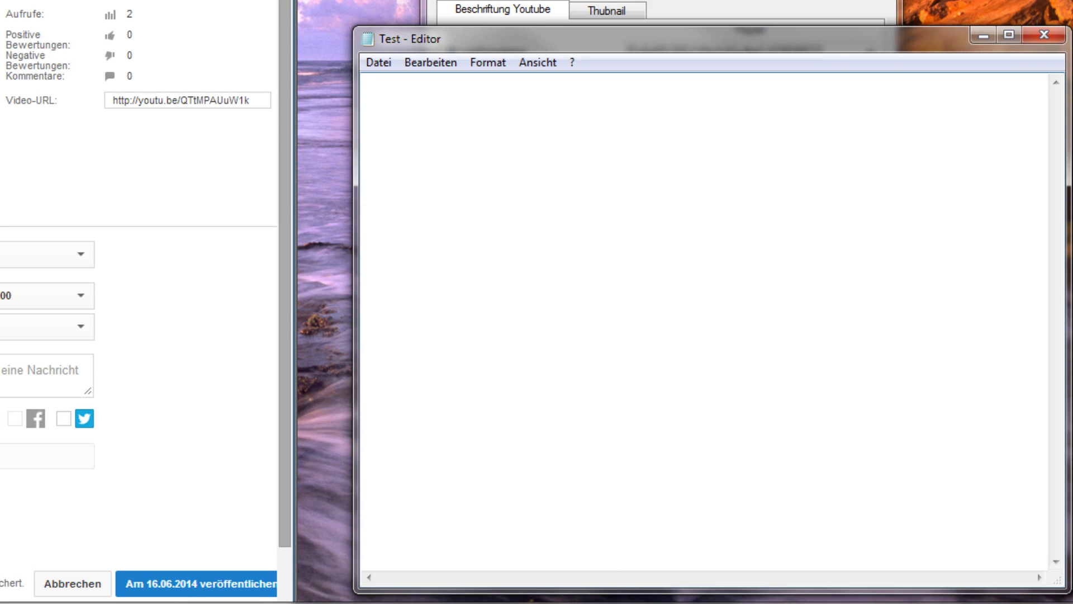
type("Let's Play Mass Effect #098 - Das ist ein Beispiel  http://www.youtube.com/watch?v=QTtMPAUuW1k&list=PLt6sKRJ30DJYMgNAQv4bsCvPSfRIB537i")
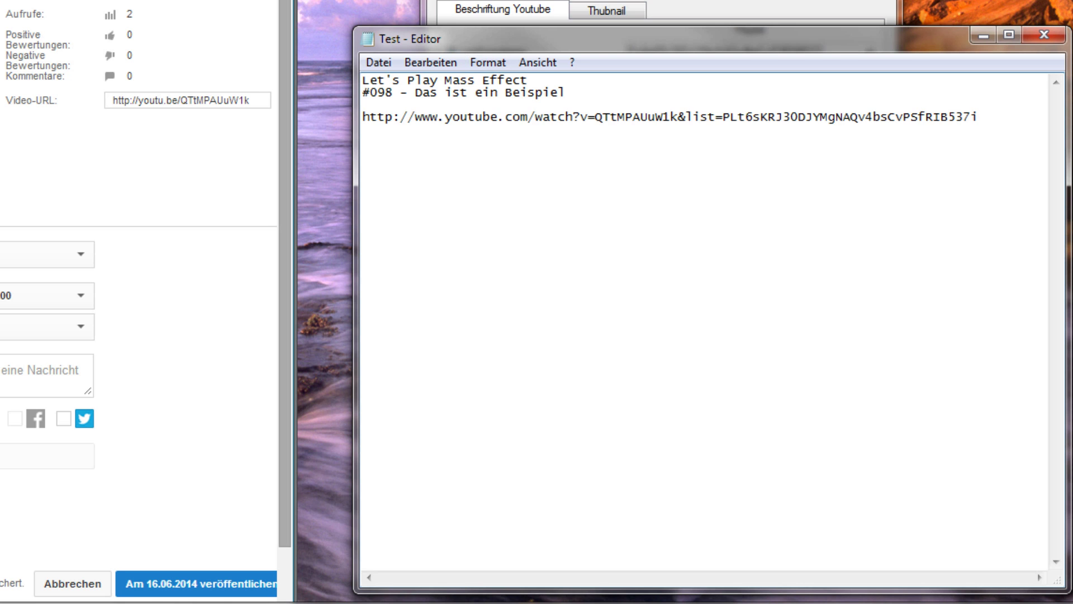
Compare the playlist chosen in Beschrifter with the link in the Test text file and examine the link's address, video ID and playlist ID parts.
key("alt+Tab")
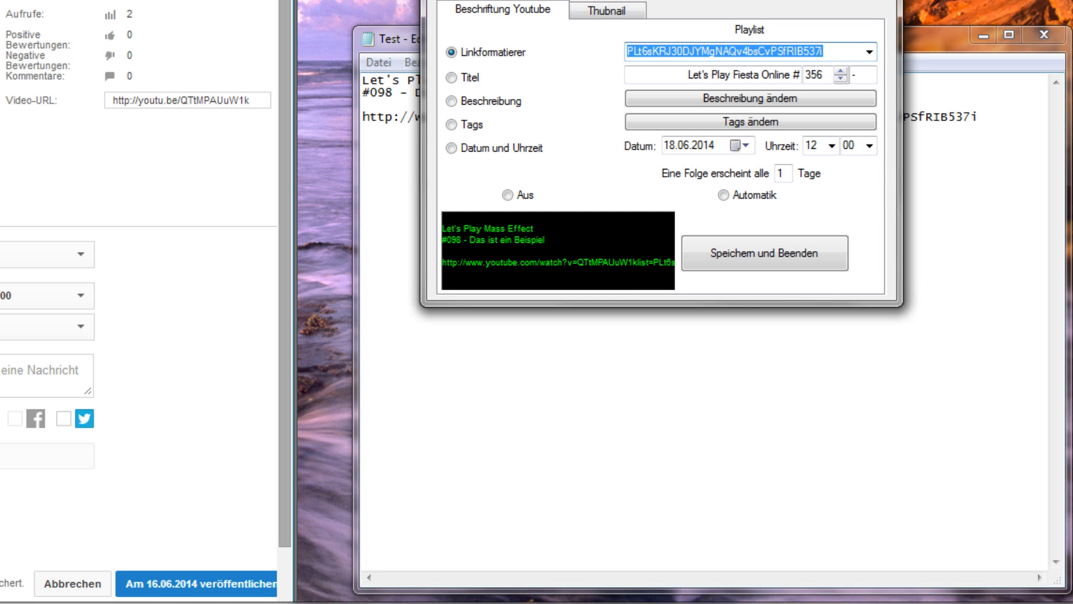
key("alt+Tab")
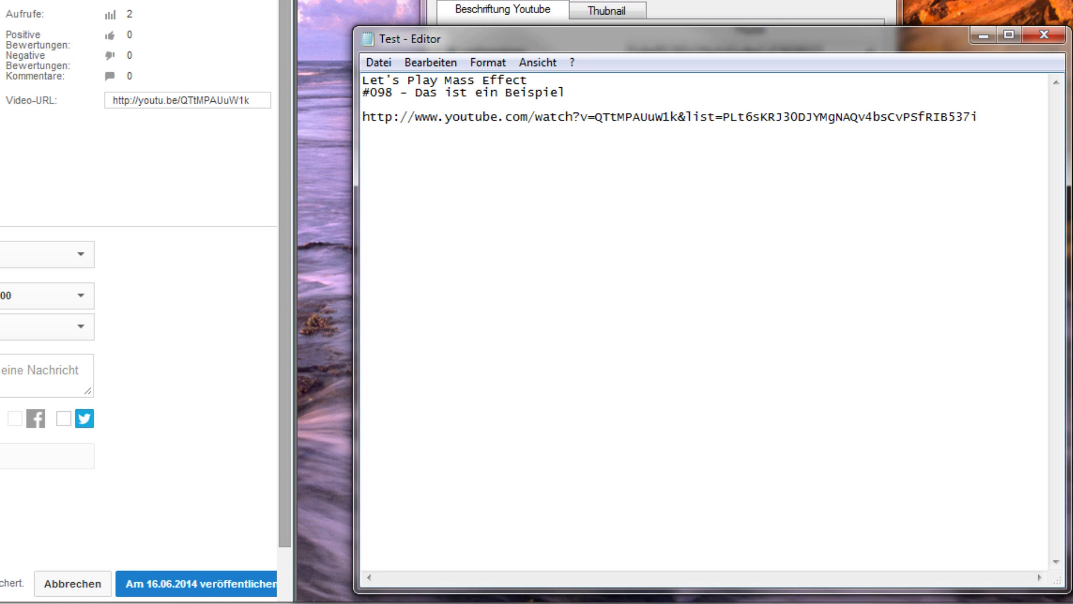
left_click_drag(363, 117, 512, 117)
double_click(468, 117)
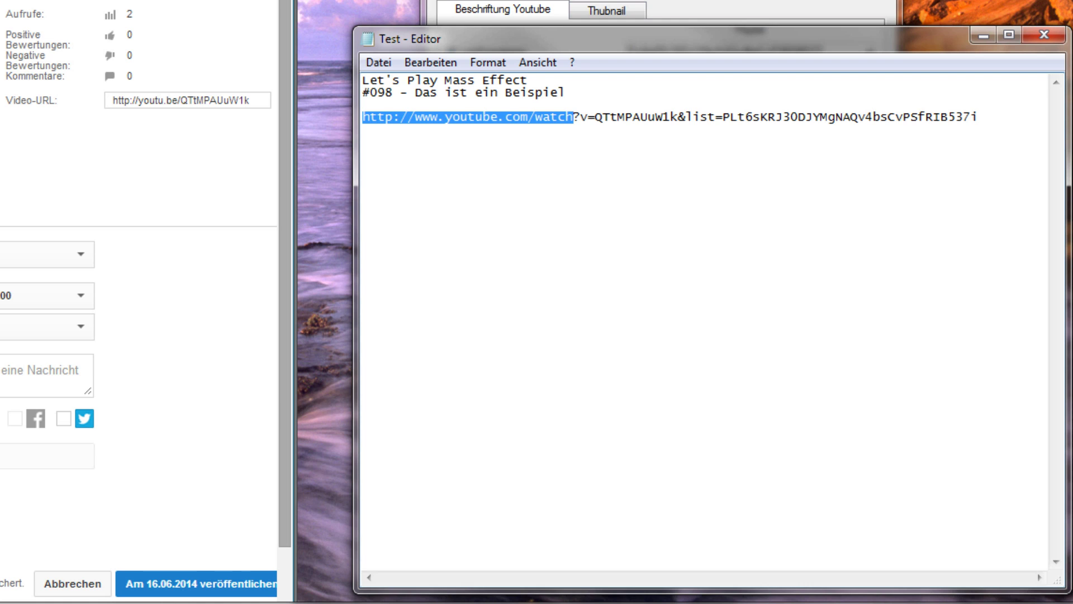
left_click(595, 117)
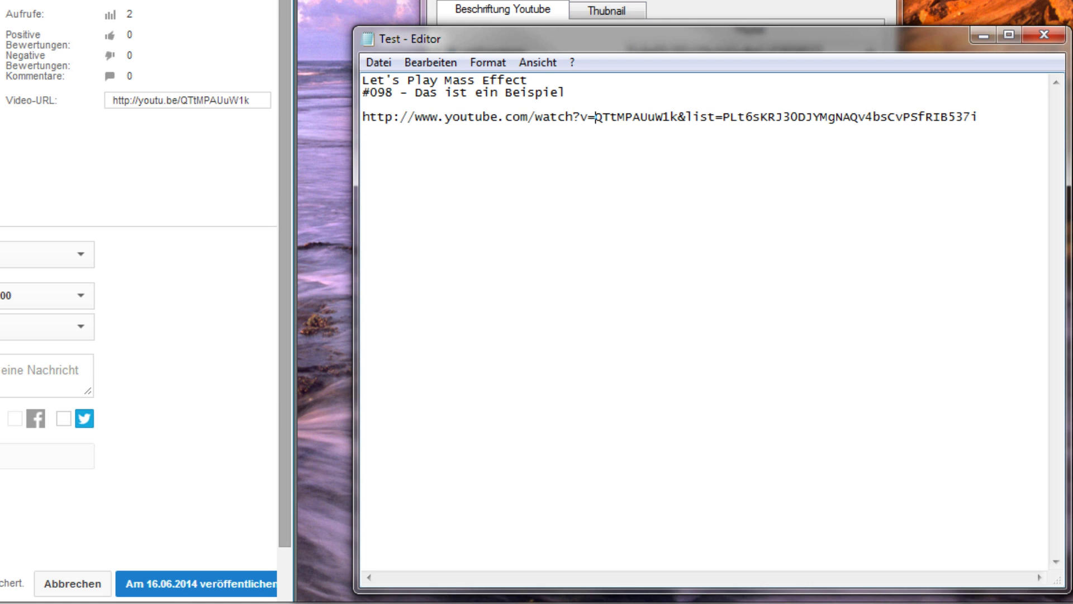
left_click_drag(979, 117, 723, 117)
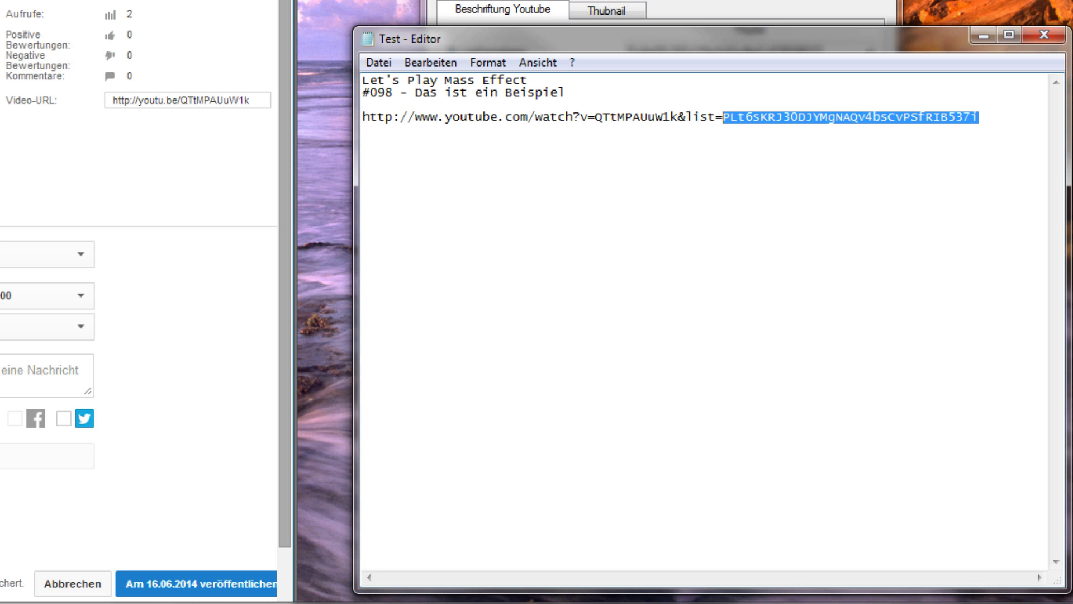
left_click(859, 116)
Copy the complete formatted link from the Test text file and open it in the browser, leaving the video edit page without saving.
left_click_drag(979, 117, 362, 117)
key("ctrl+c")
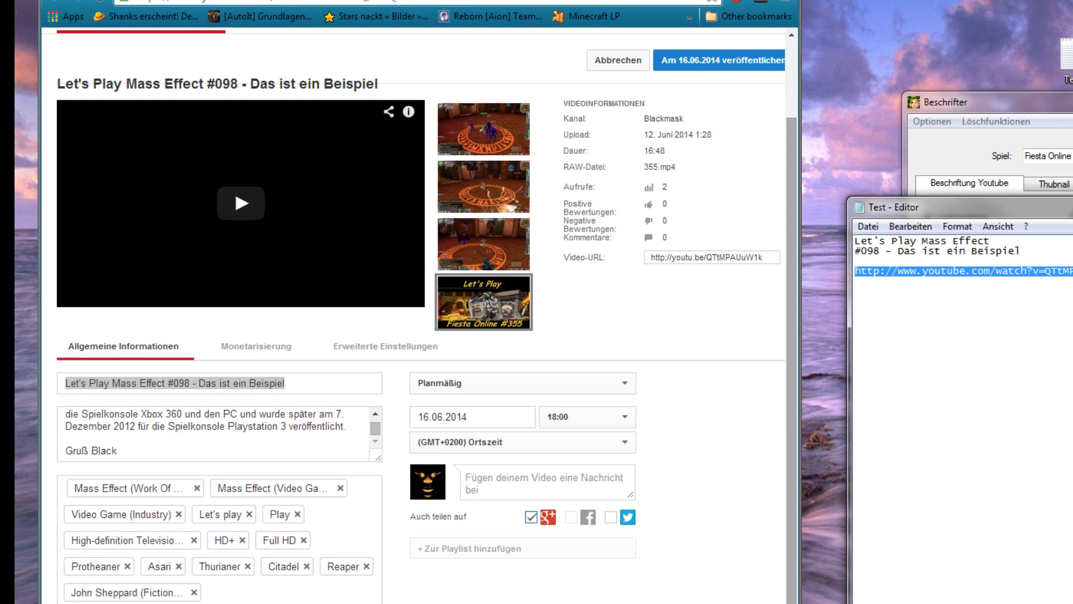
right_click(870, 272)
left_click(912, 325)
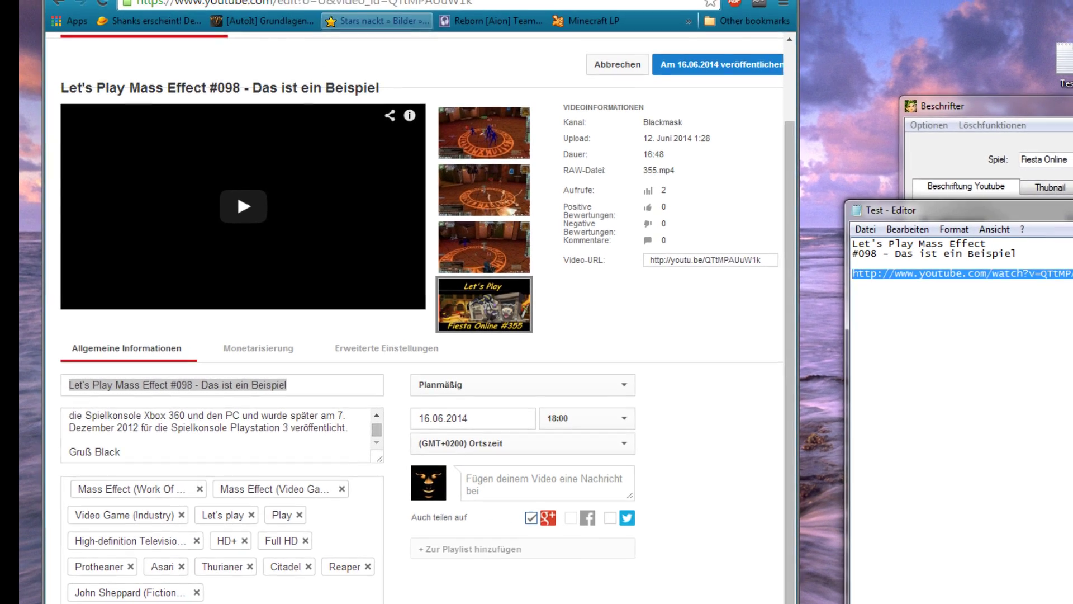
left_click(348, 3)
right_click(348, 3)
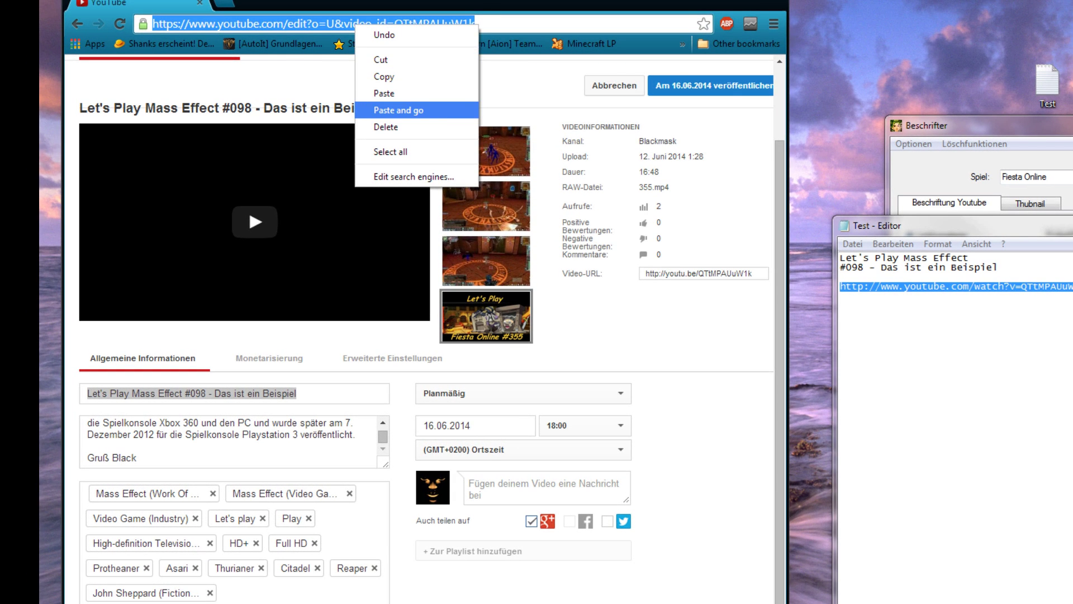
left_click(398, 110)
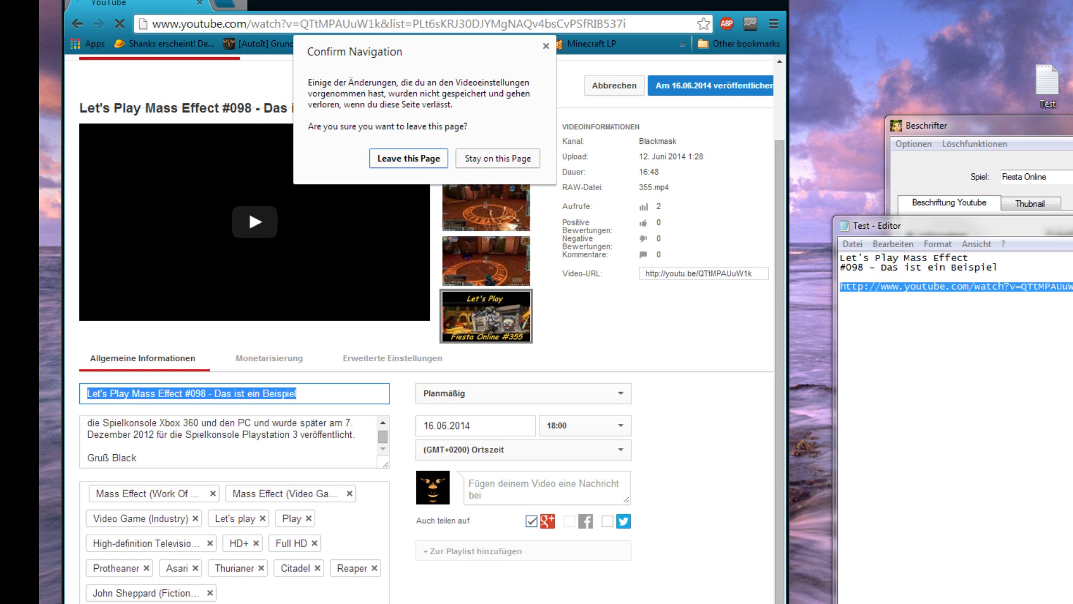
key("Return")
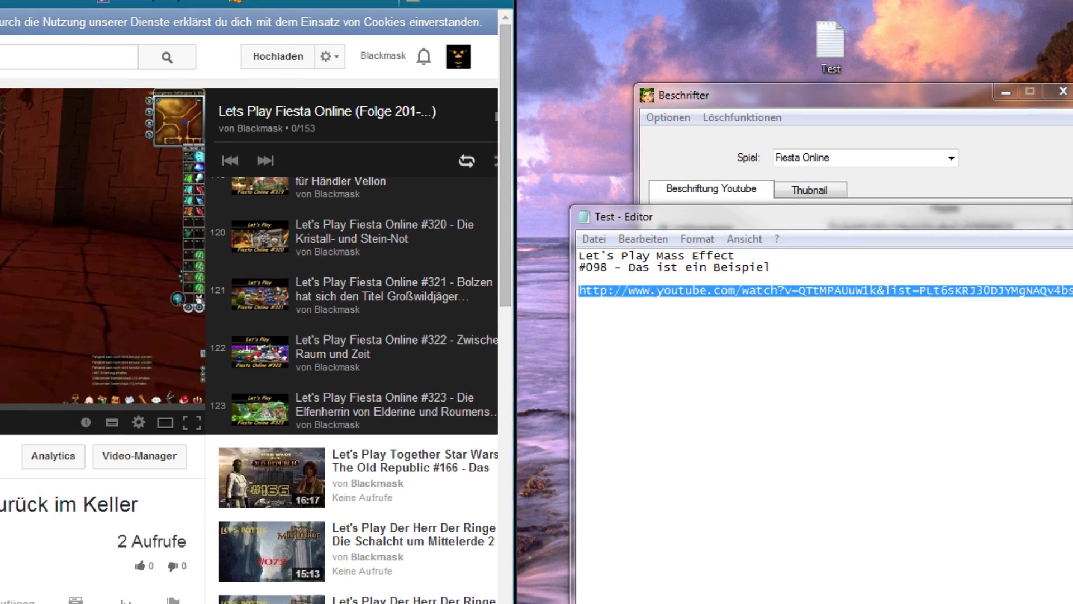
Return to Beschrifter and look through its folder and exit options, the delete functions and the stored Fiesta Online playlists.
key("alt+Tab")
key("ctrl+c")
left_click(631, 114)
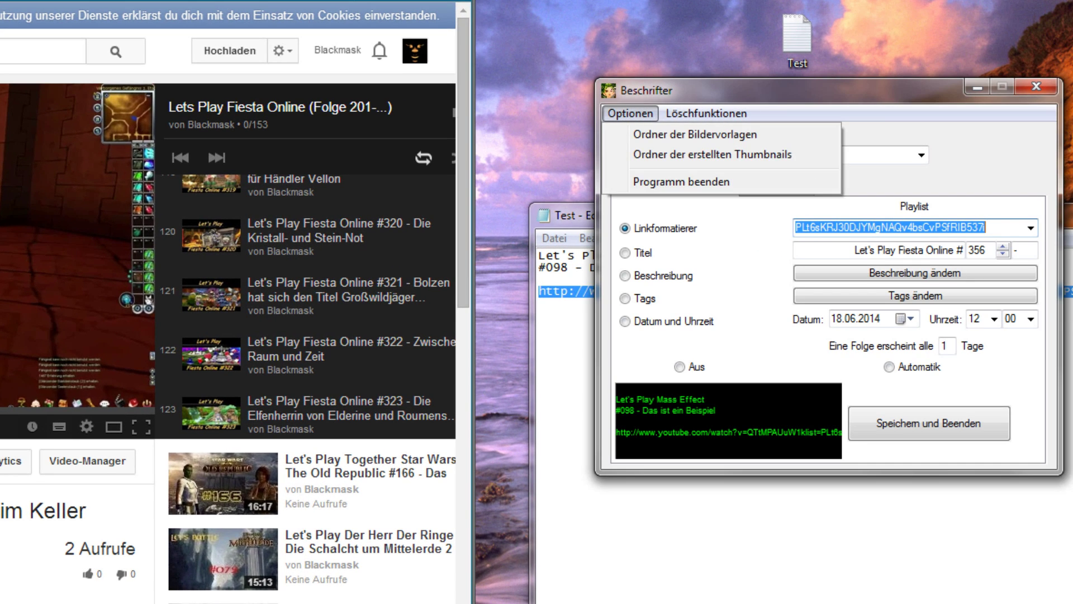
key("Down")
key("Down")
key("Down")
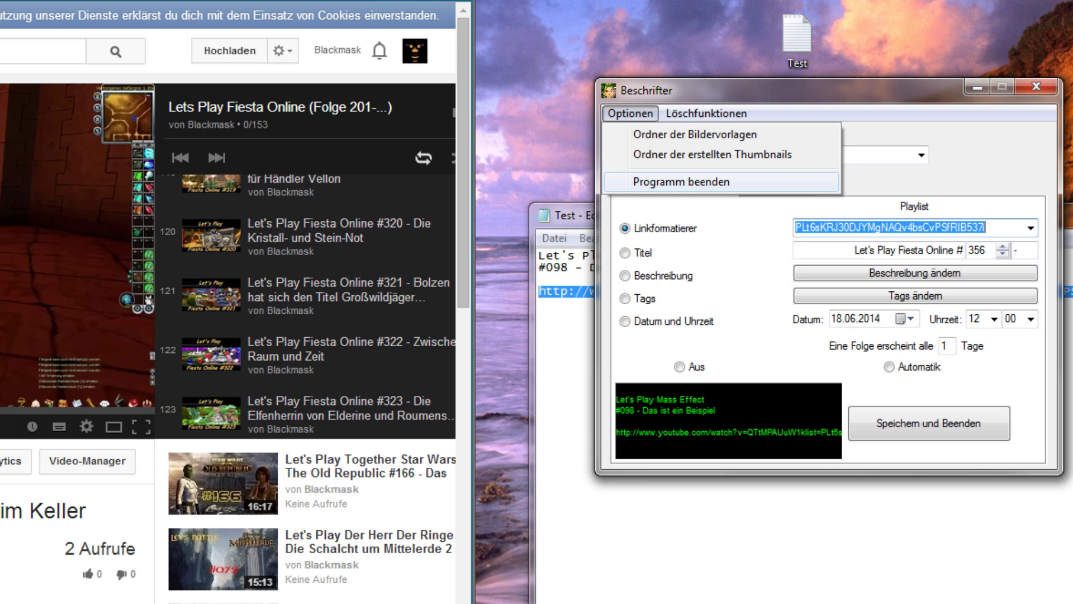
key("Down")
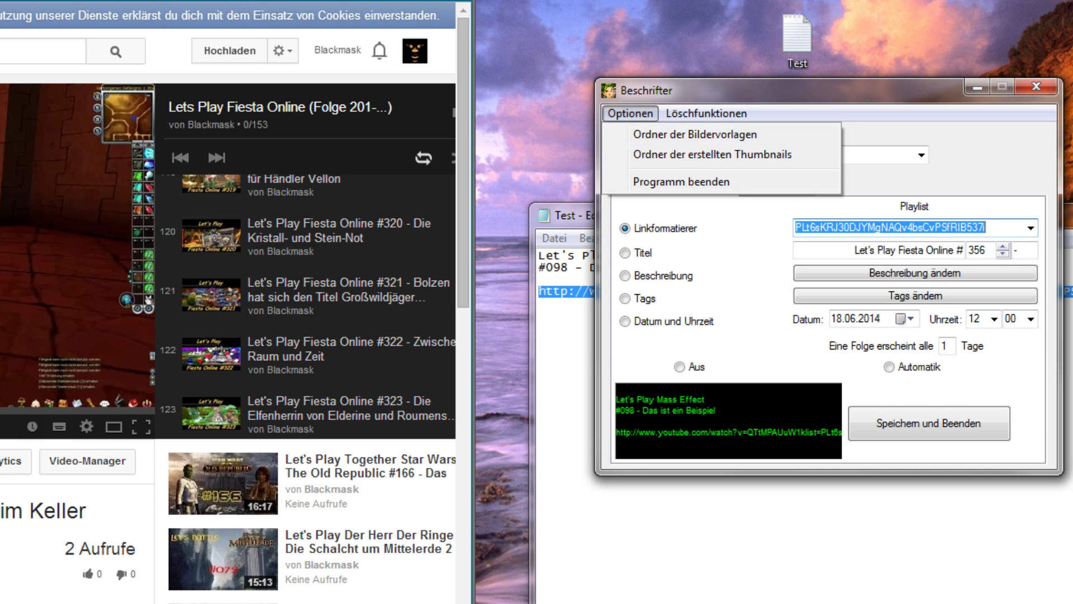
key("Right")
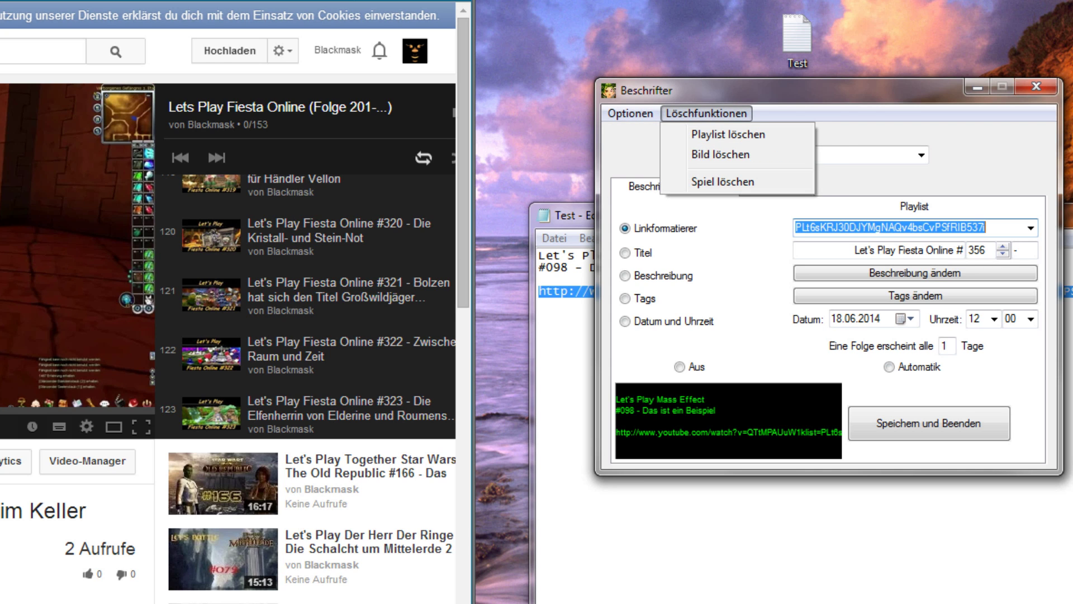
left_click(1030, 228)
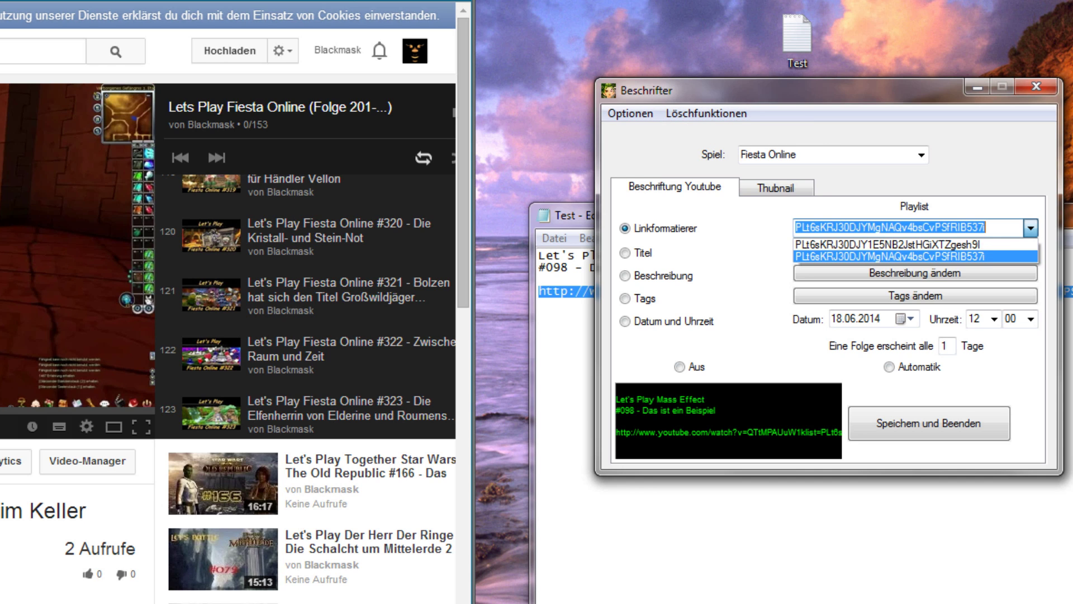
left_click(1031, 228)
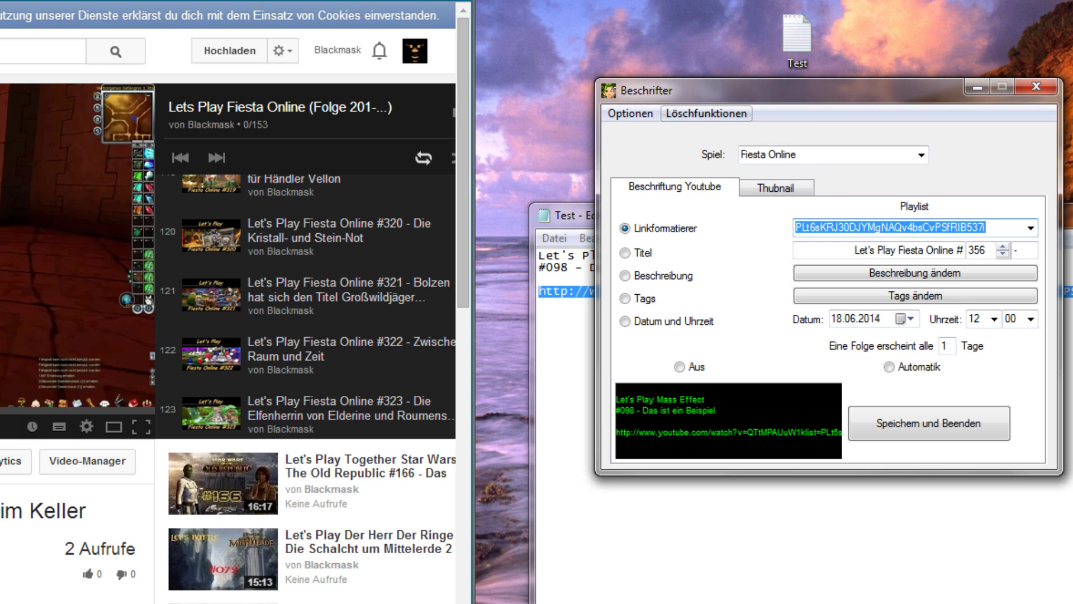
Try to delete playlist PLt6sKRJ30DJYMgNAQv4bsCvPSfRIB537i from the Fiesta Online list.
left_click(706, 113)
key("Return")
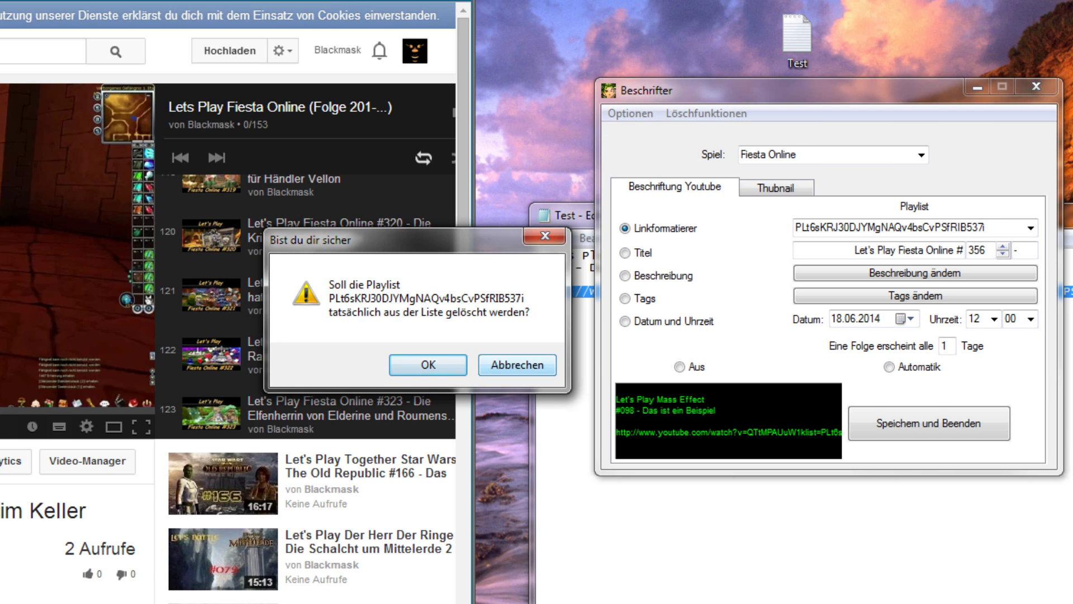
key("Return")
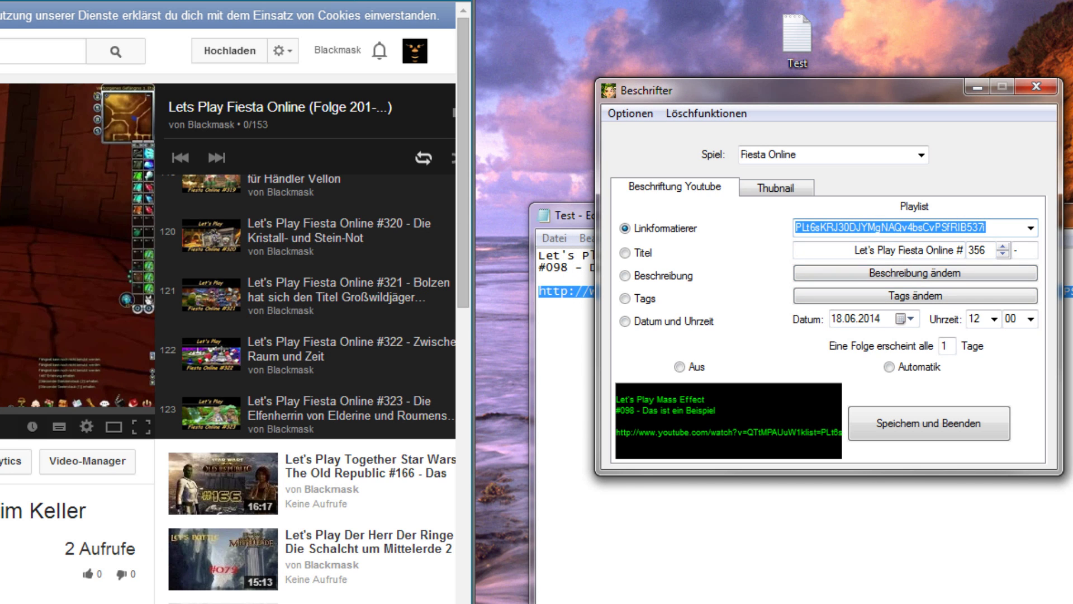
Overwrite the playlist ID with trial text and restore PLt6sKRJ30DJYMgNAQv4bsCvPSfRIB537i.
type("D")
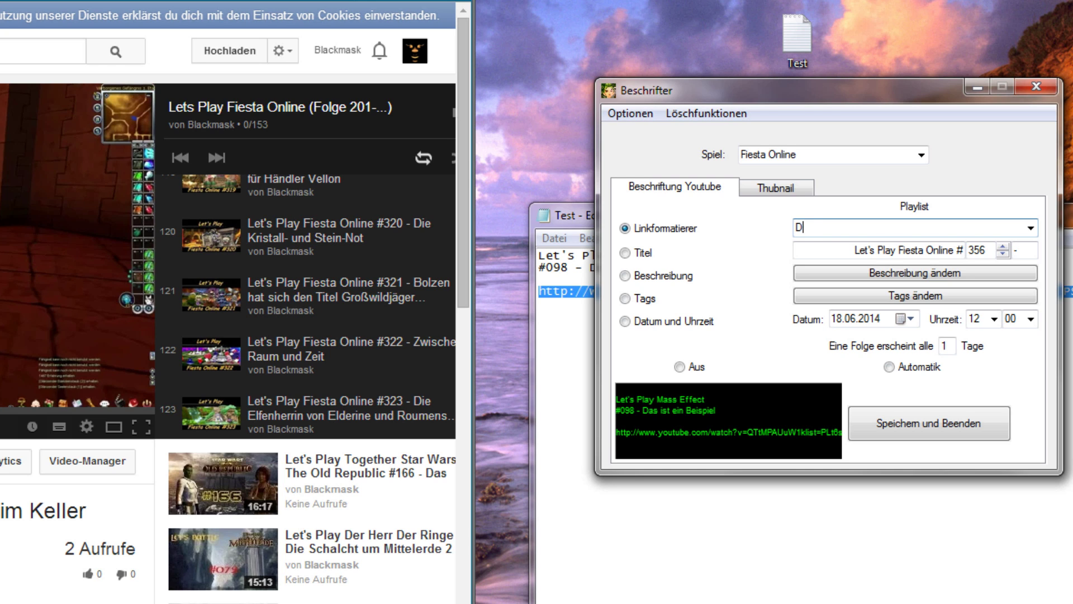
type("adrf")
key("ctrl+a")
key("BackSpace")
key("ctrl+v")
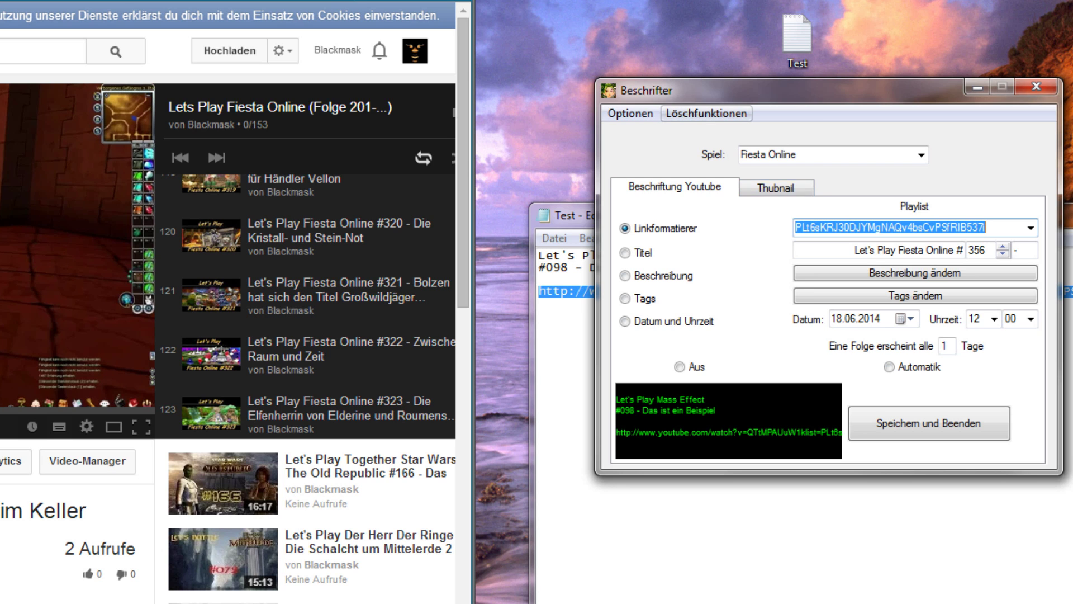
left_click(706, 114)
left_click(861, 132)
Choose the thumbnail template Gefängnis.jpg for Fiesta Online and delete it from the image list.
left_click(776, 187)
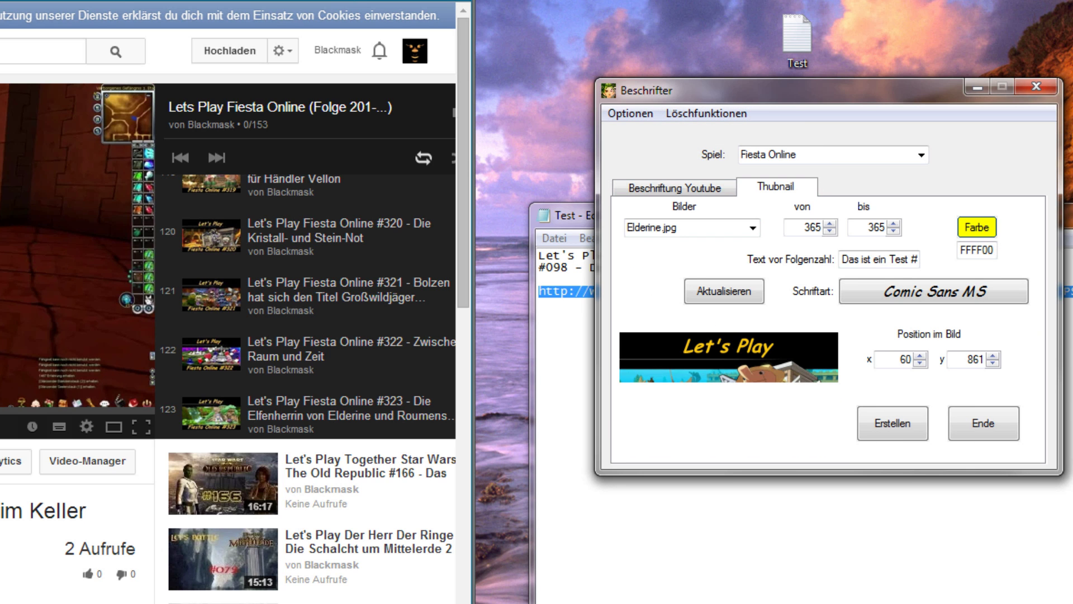
left_click(752, 228)
left_click(688, 255)
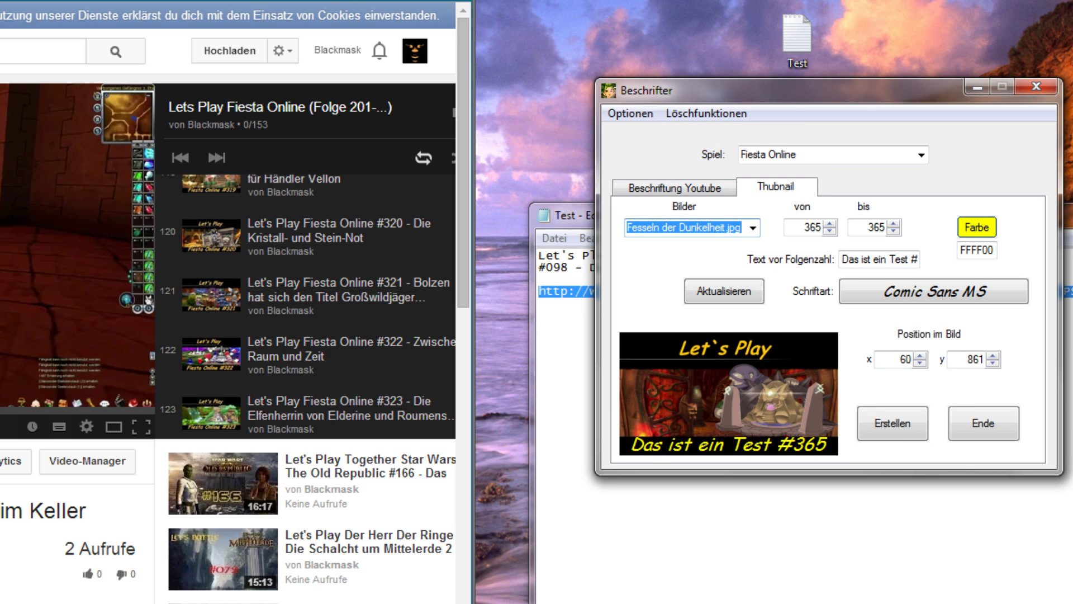
key("Down")
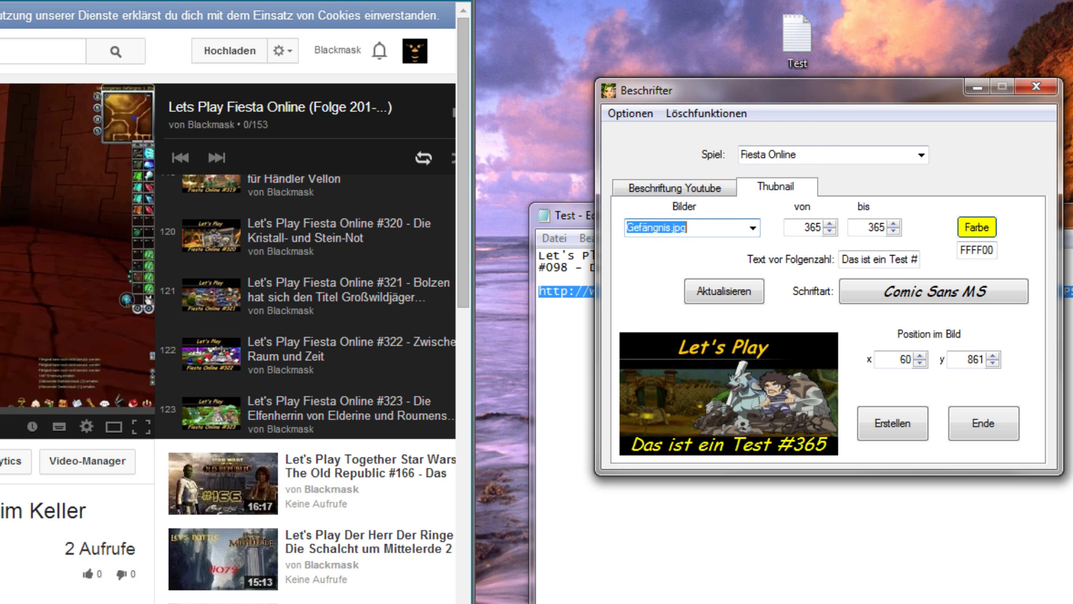
key("alt+l")
key("Down")
key("Return")
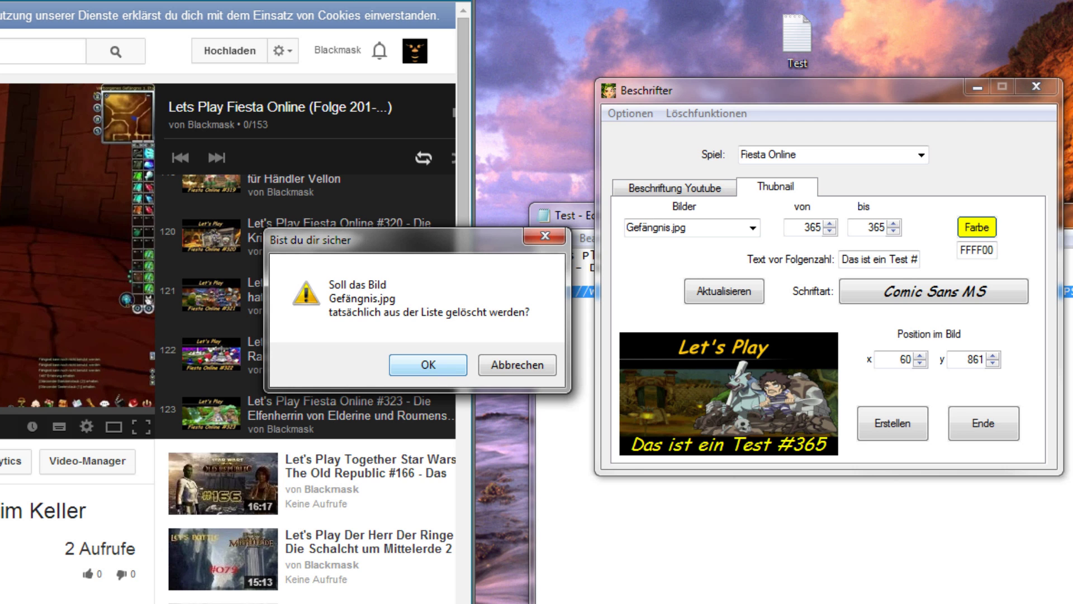
key("Return")
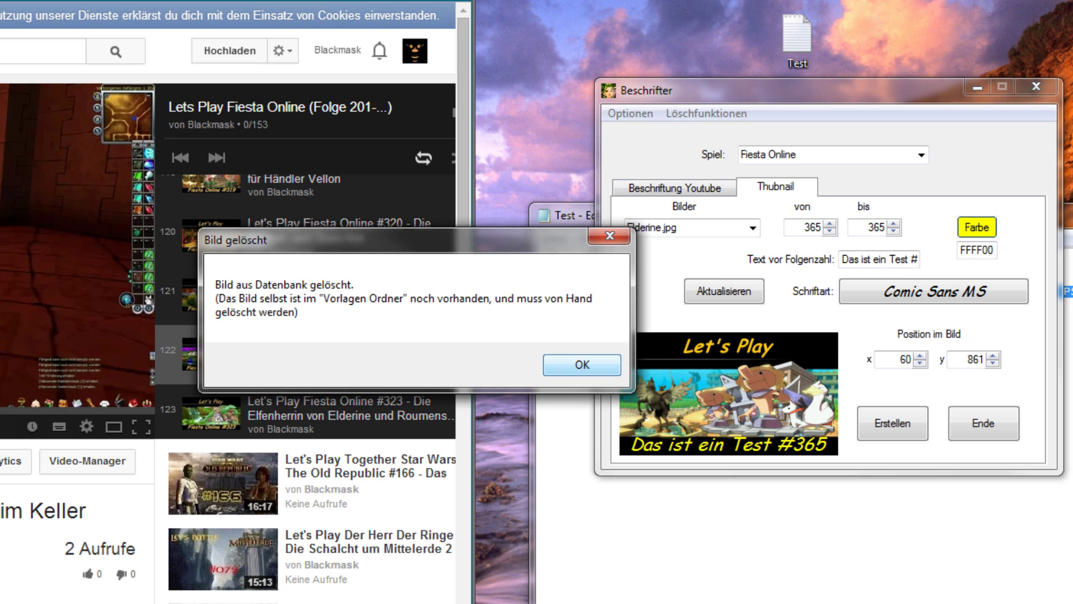
key("Return")
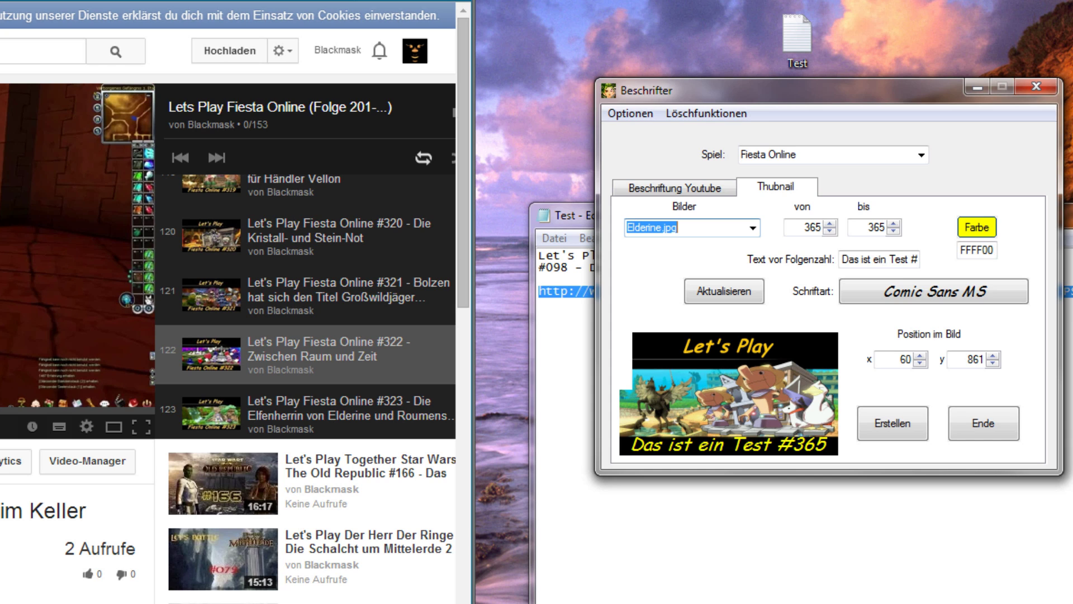
Review Fiesta Online's YouTube caption settings and stored thumbnail images, and refresh the Elderine.jpg preview.
left_click(706, 113)
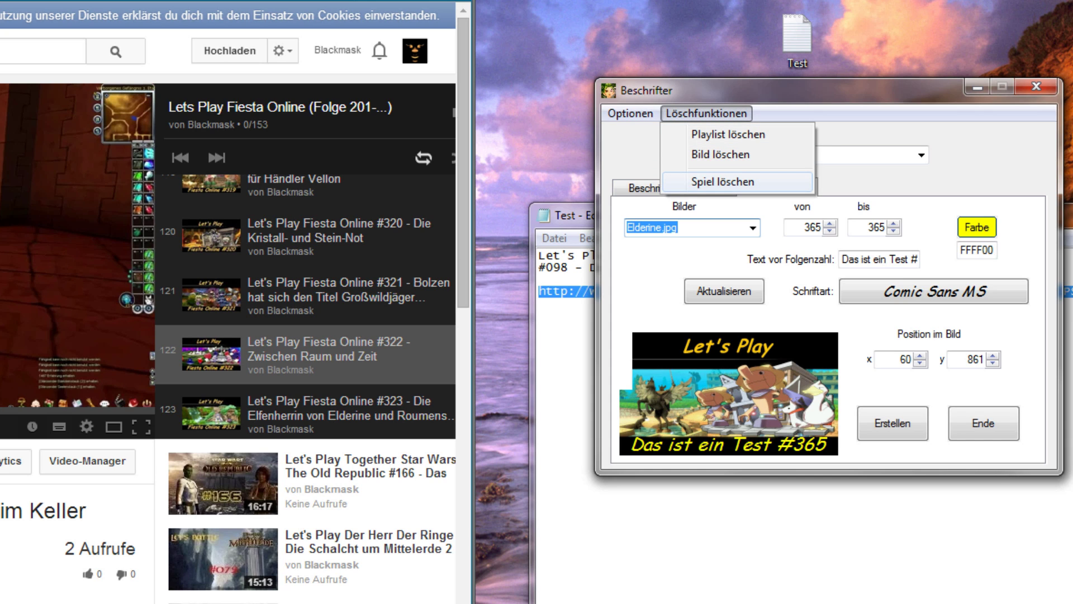
left_click(642, 153)
left_click(674, 187)
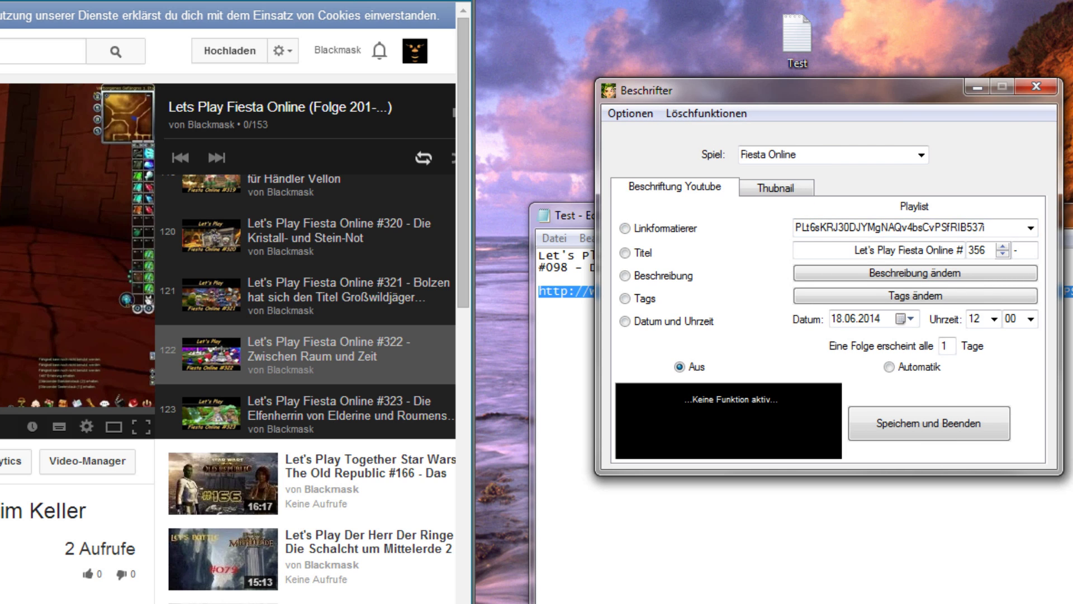
key("Tab")
key("Tab")
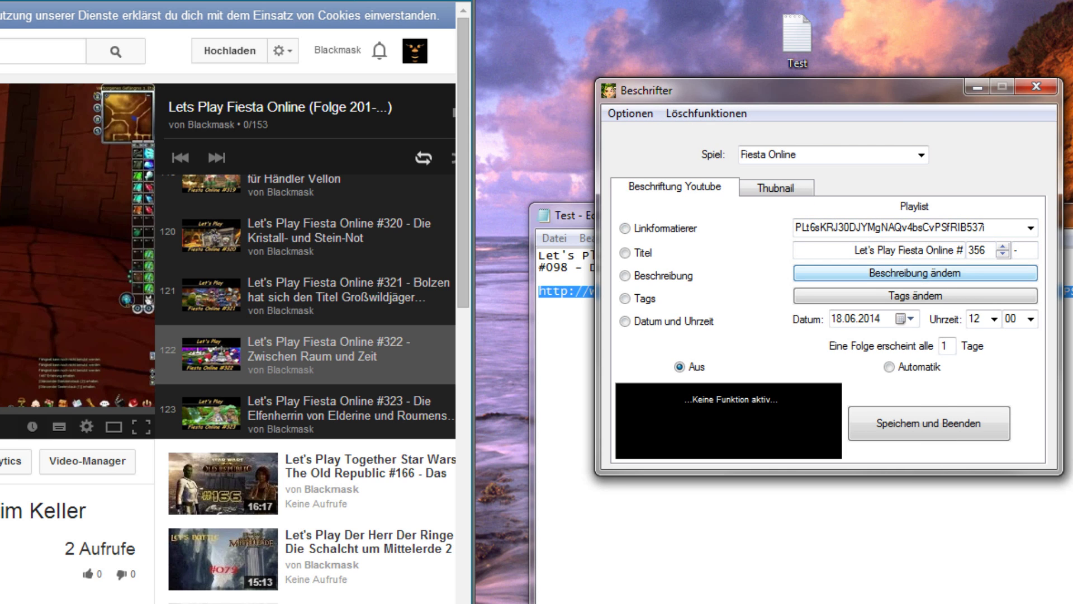
key("Tab")
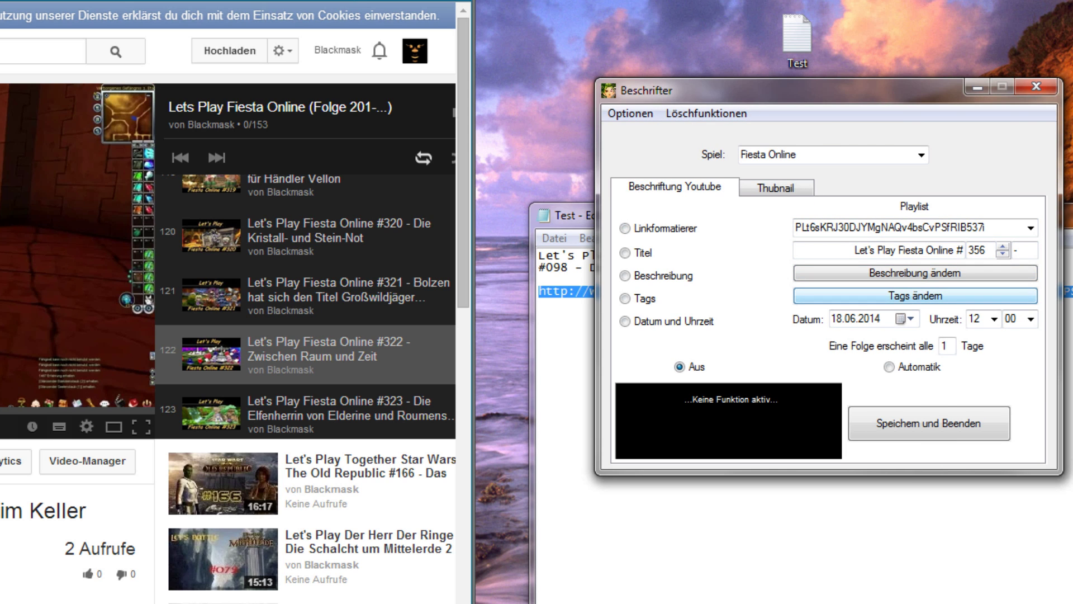
key("ctrl+Tab")
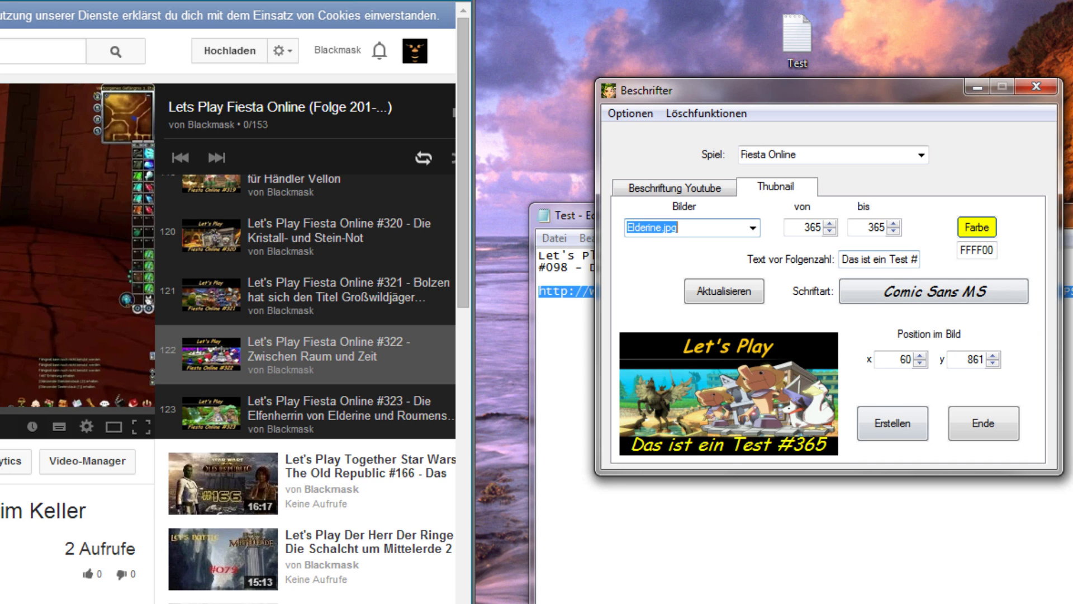
left_click(753, 228)
left_click(752, 228)
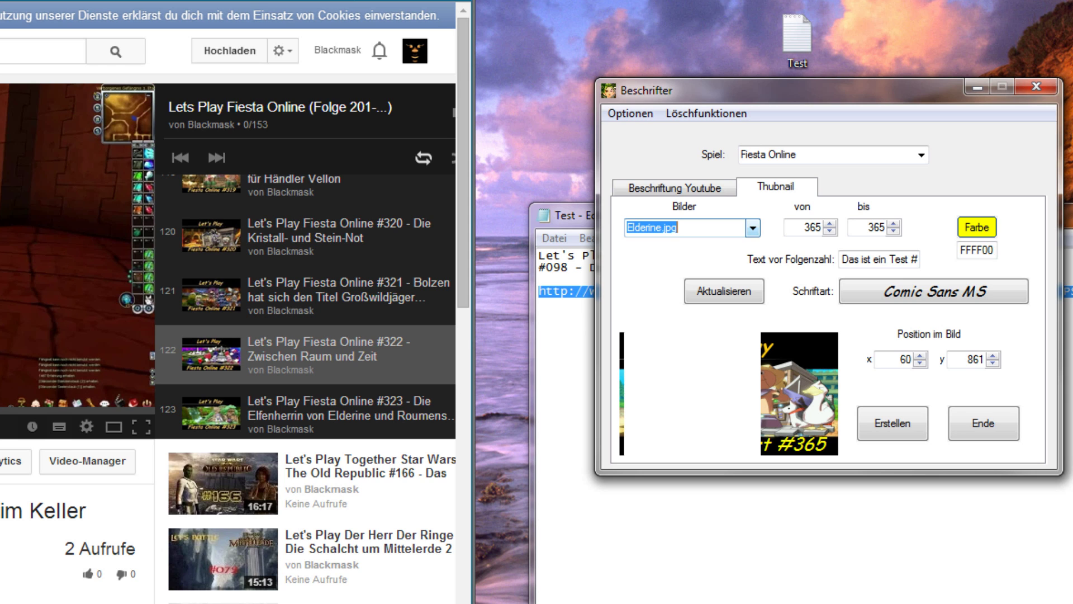
left_click(724, 291)
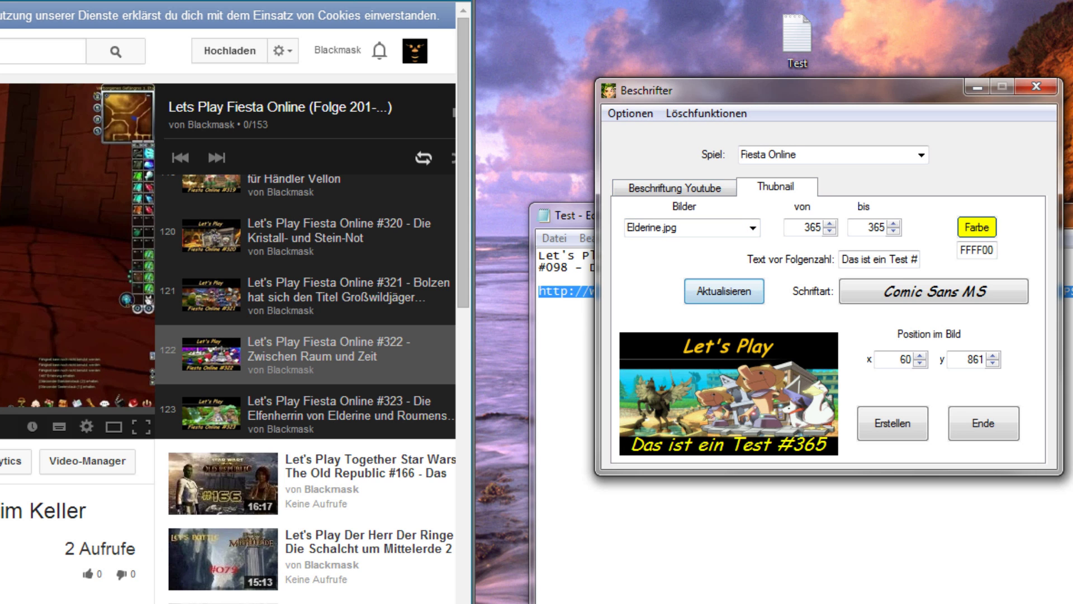
Delete the game Fiesta Online from Beschrifter's game list.
left_click(706, 113)
left_click(723, 181)
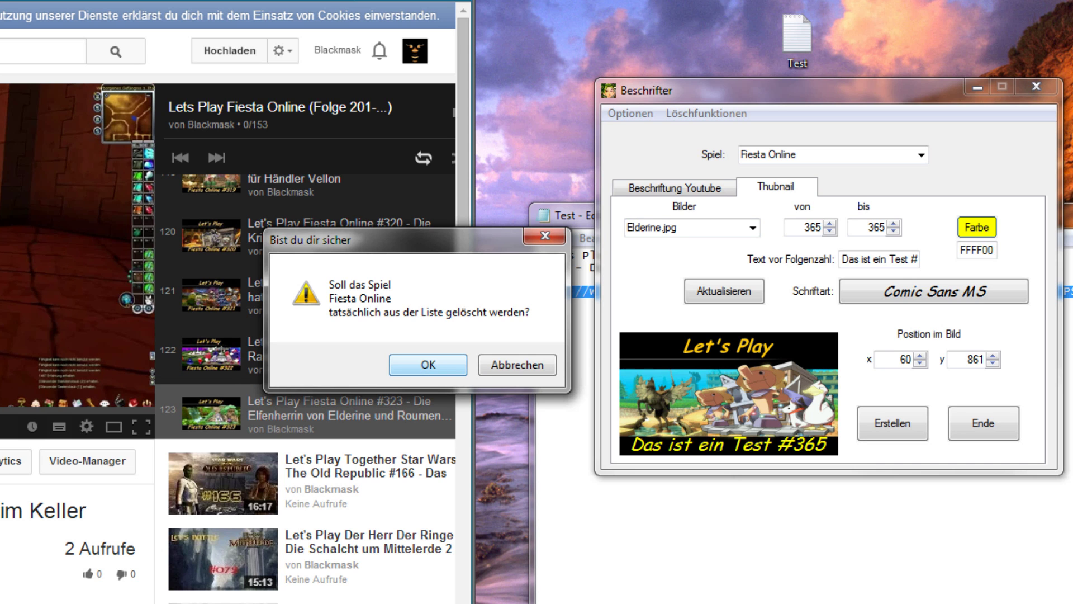
key("Return")
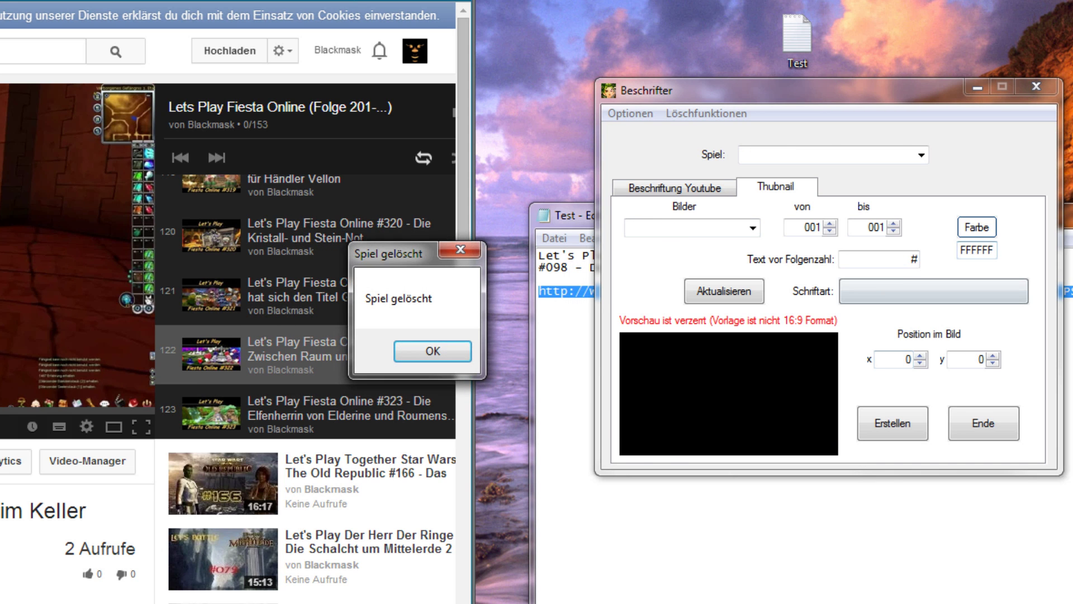
Acknowledge the game deletion, check the remaining entries in the game list, and exit Beschrifter.
left_click(432, 351)
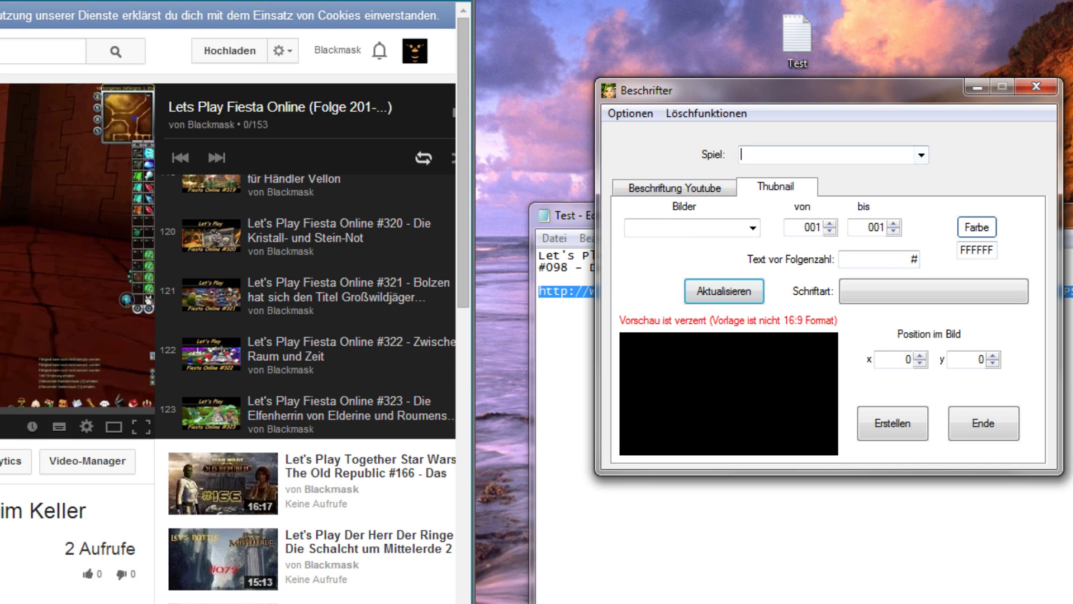
left_click(921, 155)
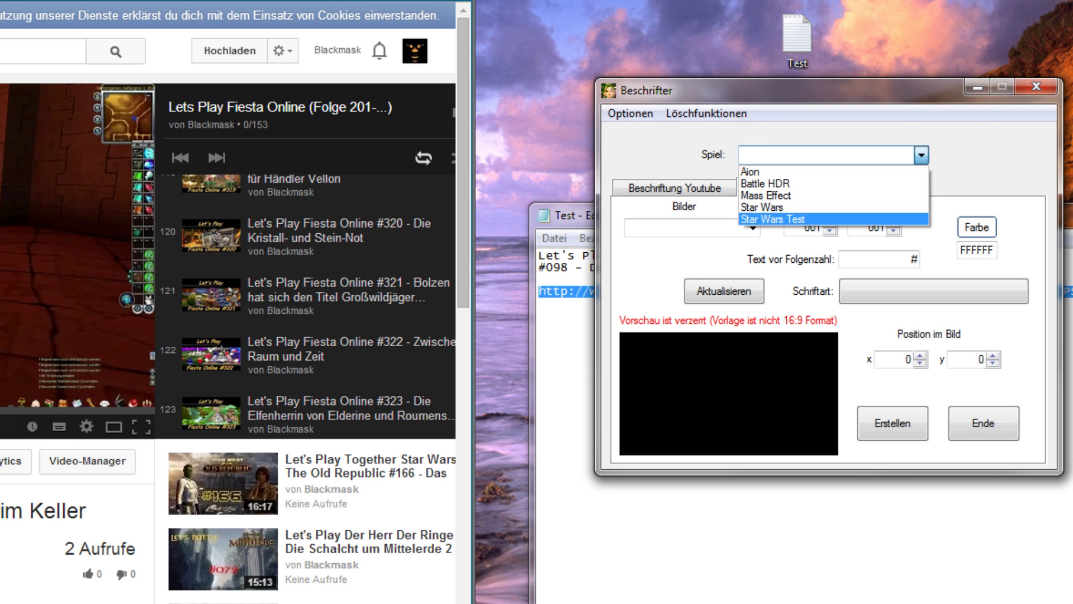
left_click(982, 423)
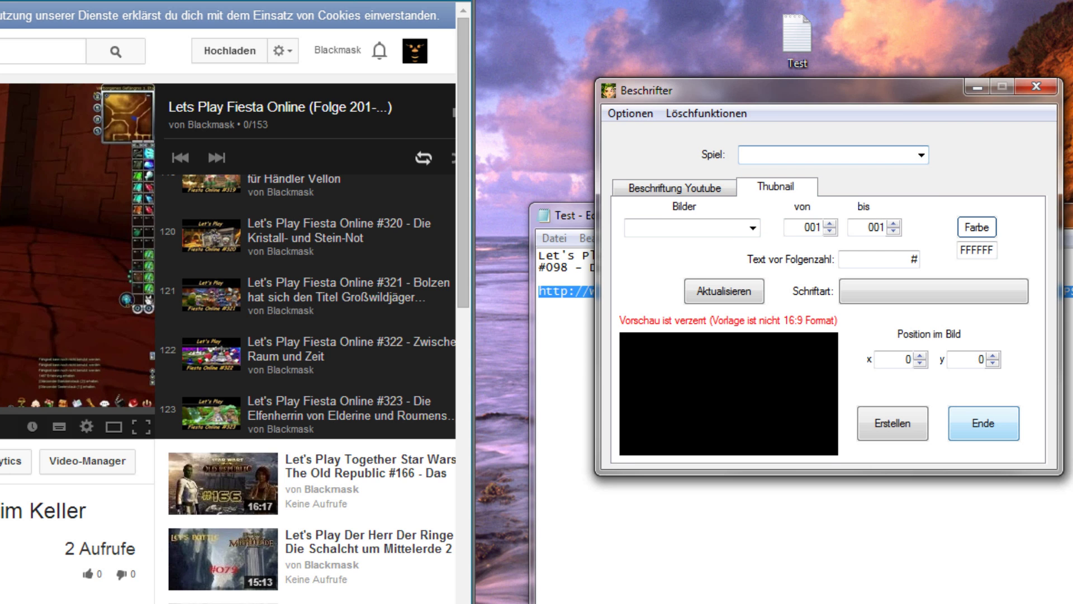
key("Return")
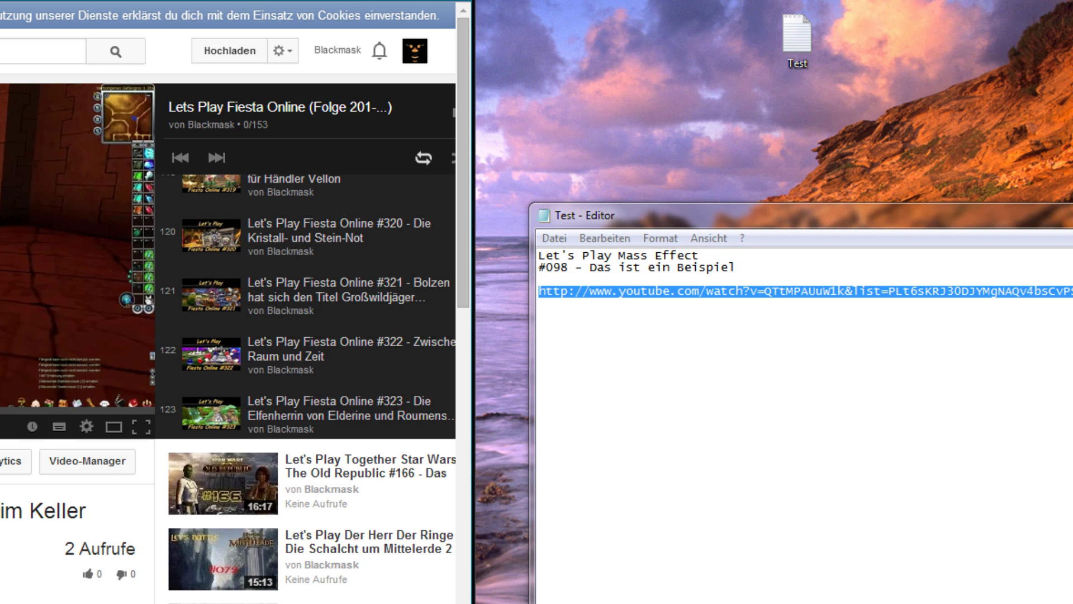
Close the YouTube browser window and the text file Test.txt, discarding the file's unsaved changes.
key("alt+F4")
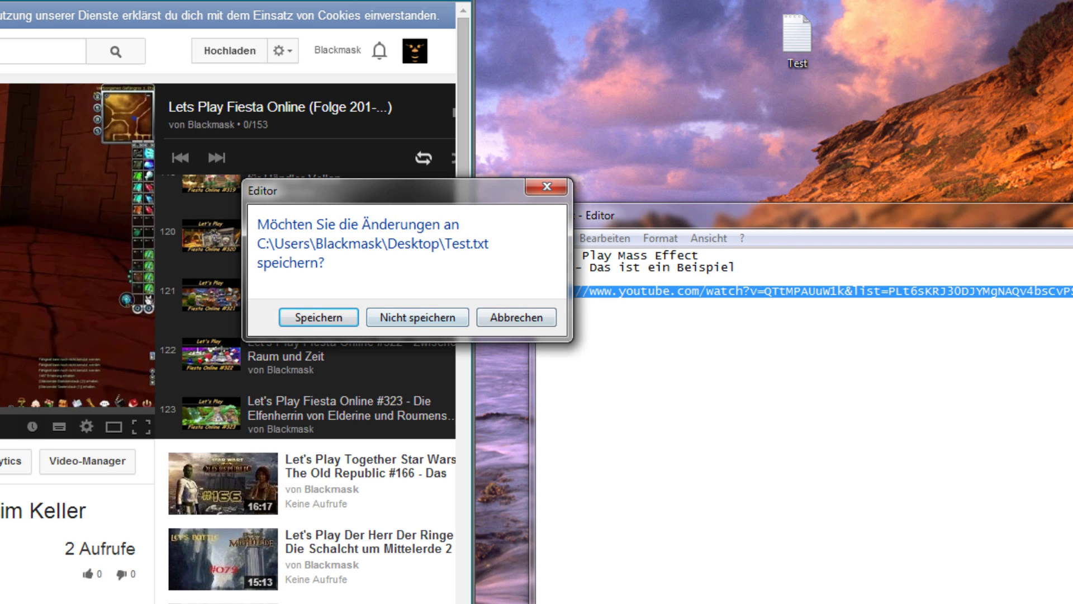
key("alt+F4")
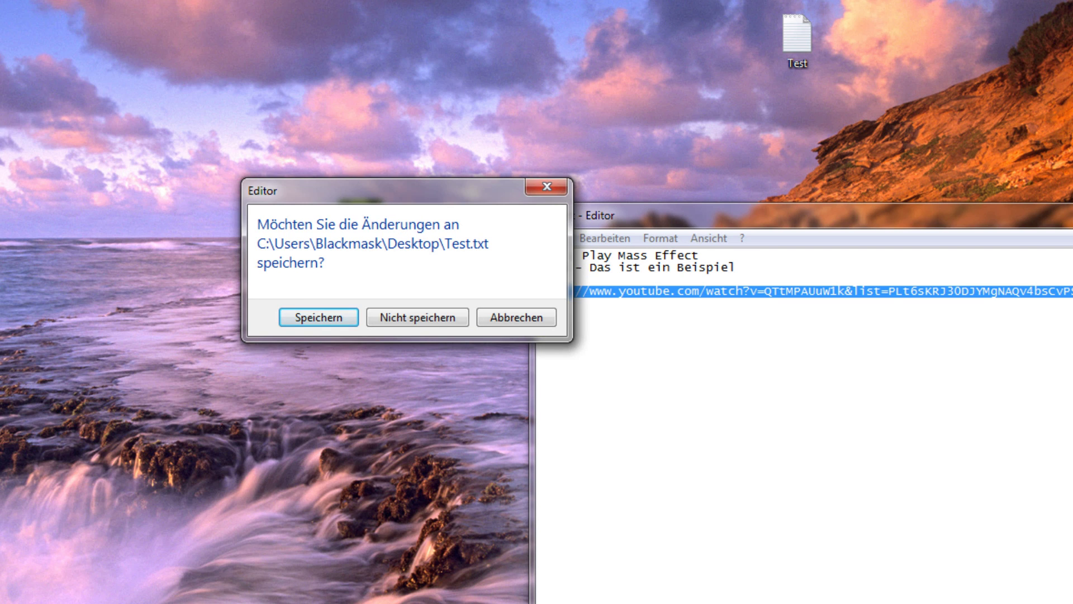
key("Tab")
key("Return")
Restart Beschrifter from the desktop and go through the games' thumbnail settings, including Battle HDR, stopping at Mass Effect.
key("Return")
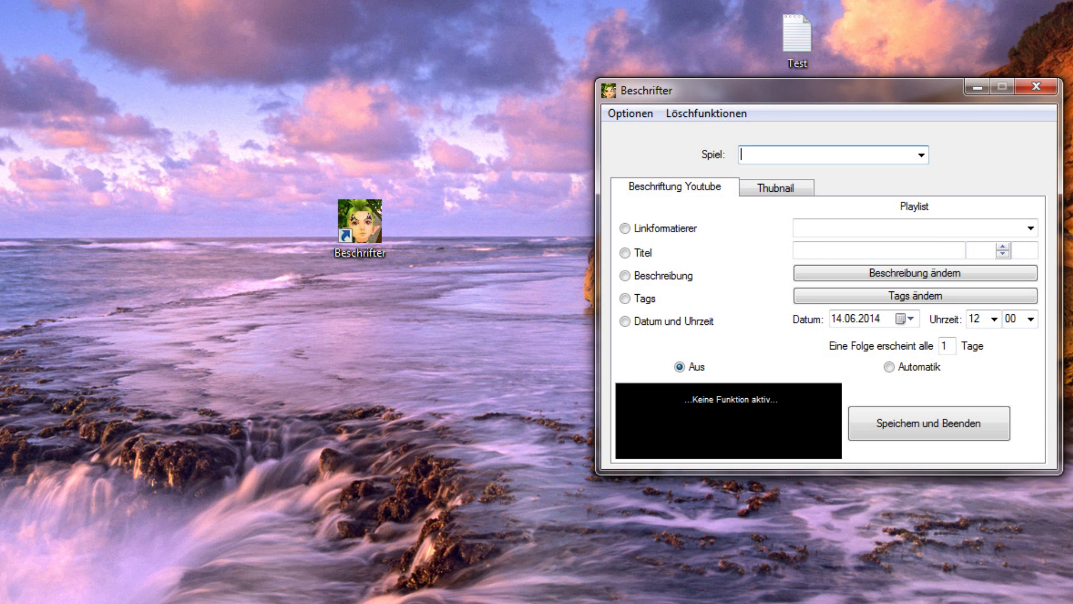
left_click(776, 188)
key("Down")
key("Down")
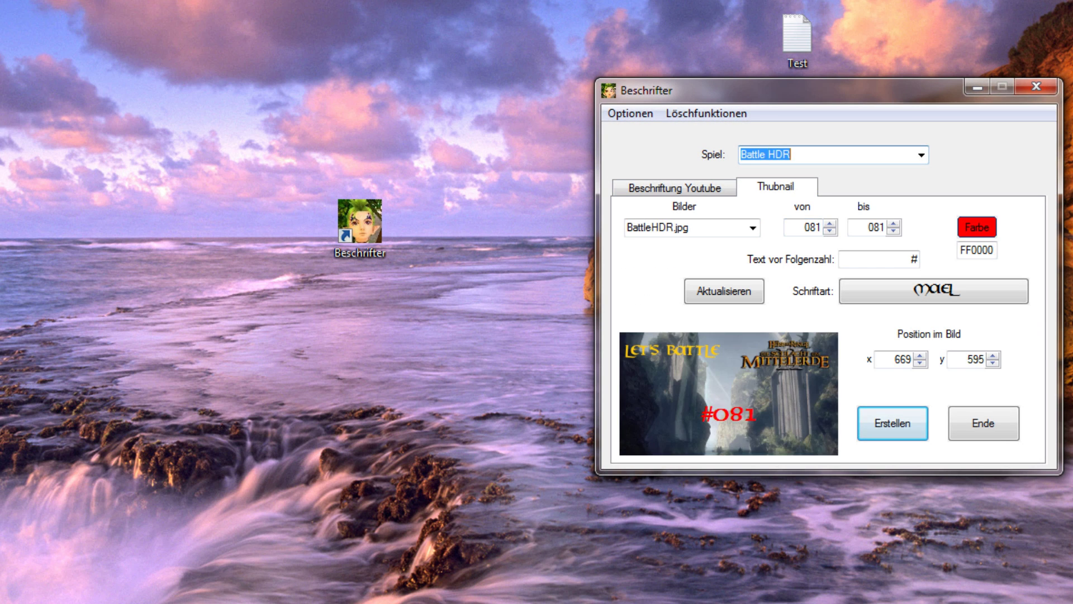
key("Down")
key("Down")
key("Up")
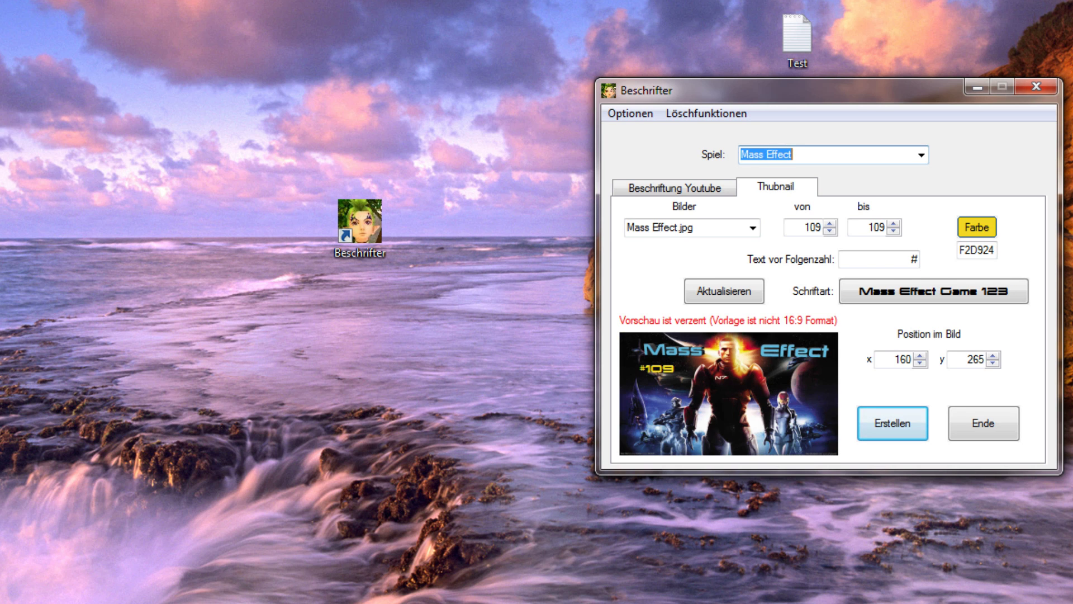